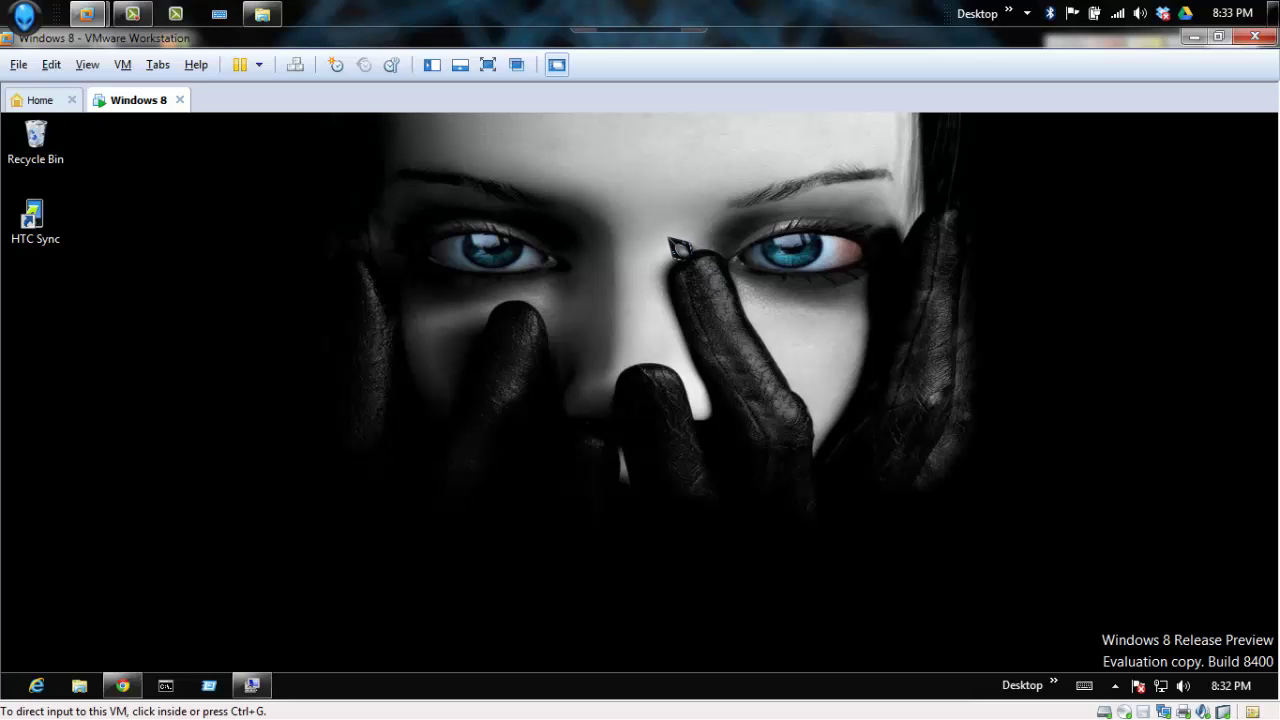
Show the Windows 8 virtual machine full screen and review the Java and Android SDK download pages in Chrome.
key("ctrl+alt+Return")
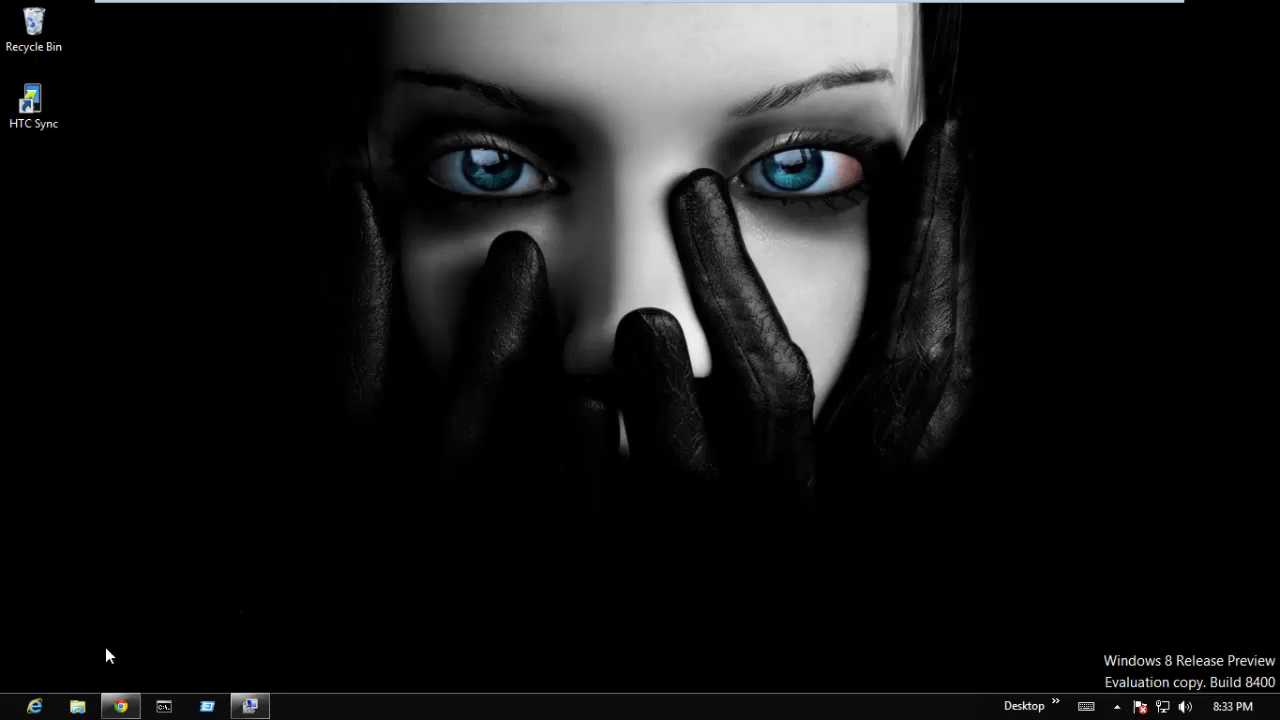
left_click(120, 706)
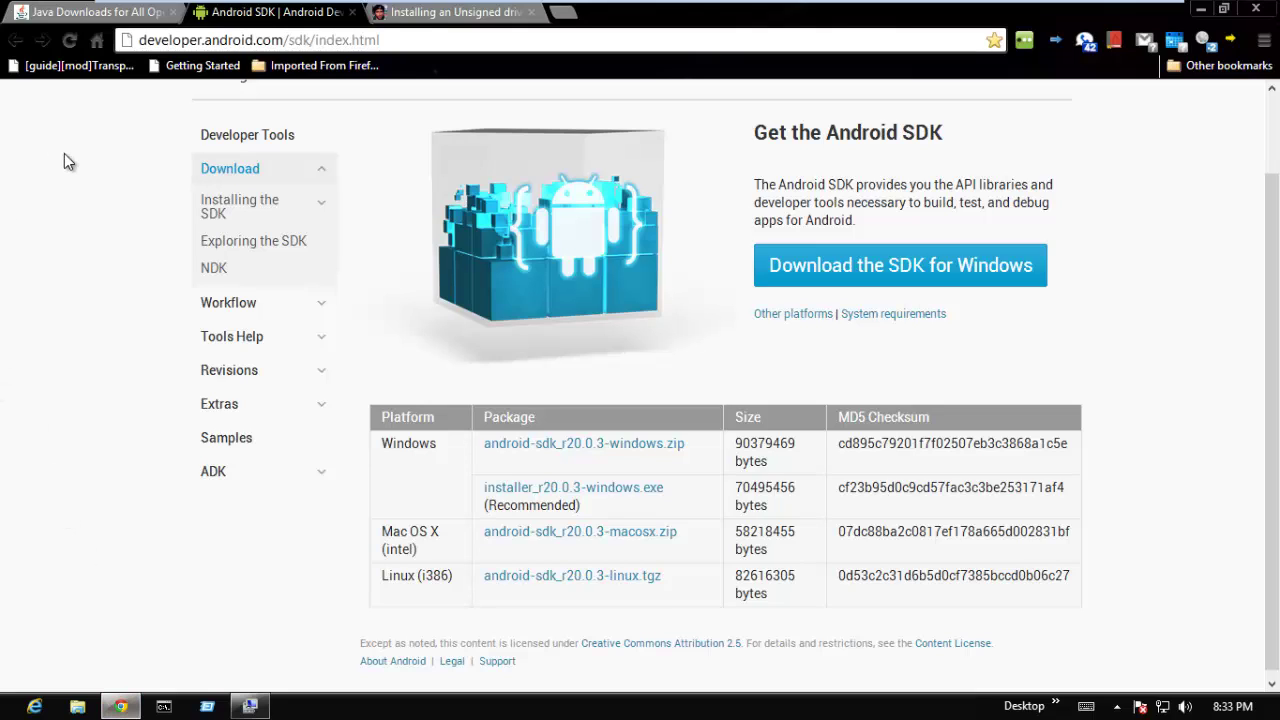
left_click(100, 12)
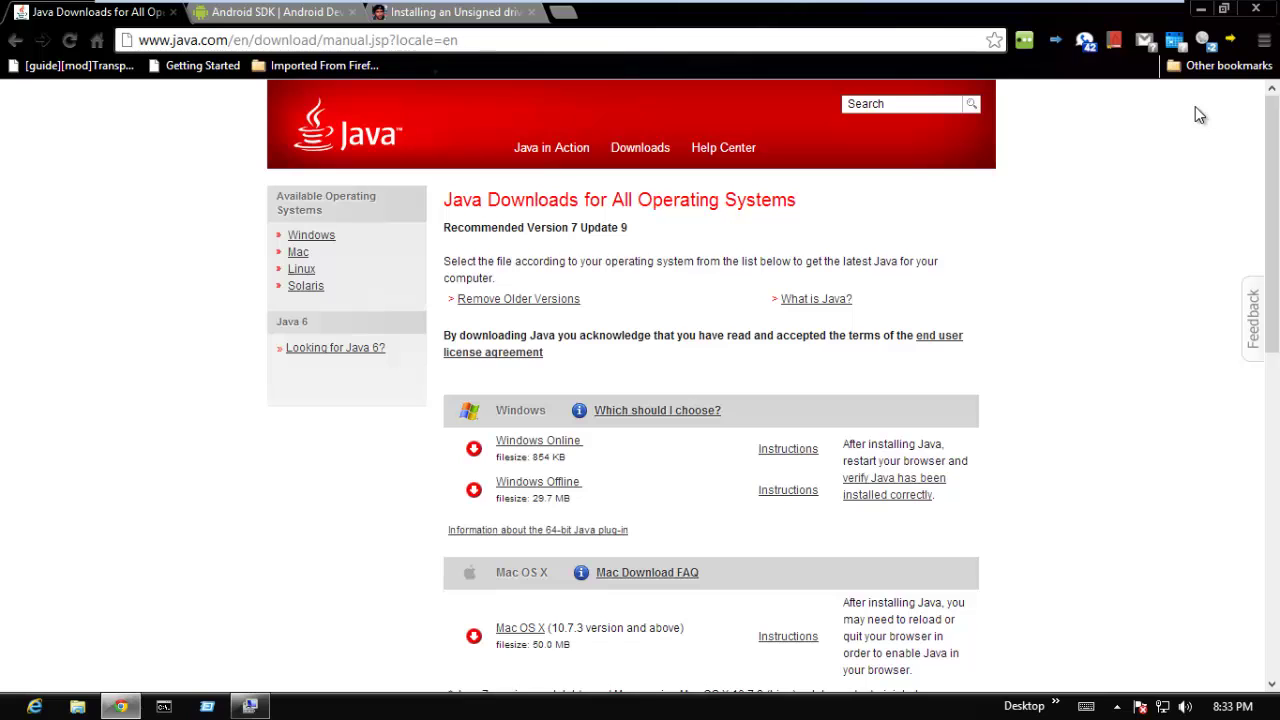
left_click(320, 12)
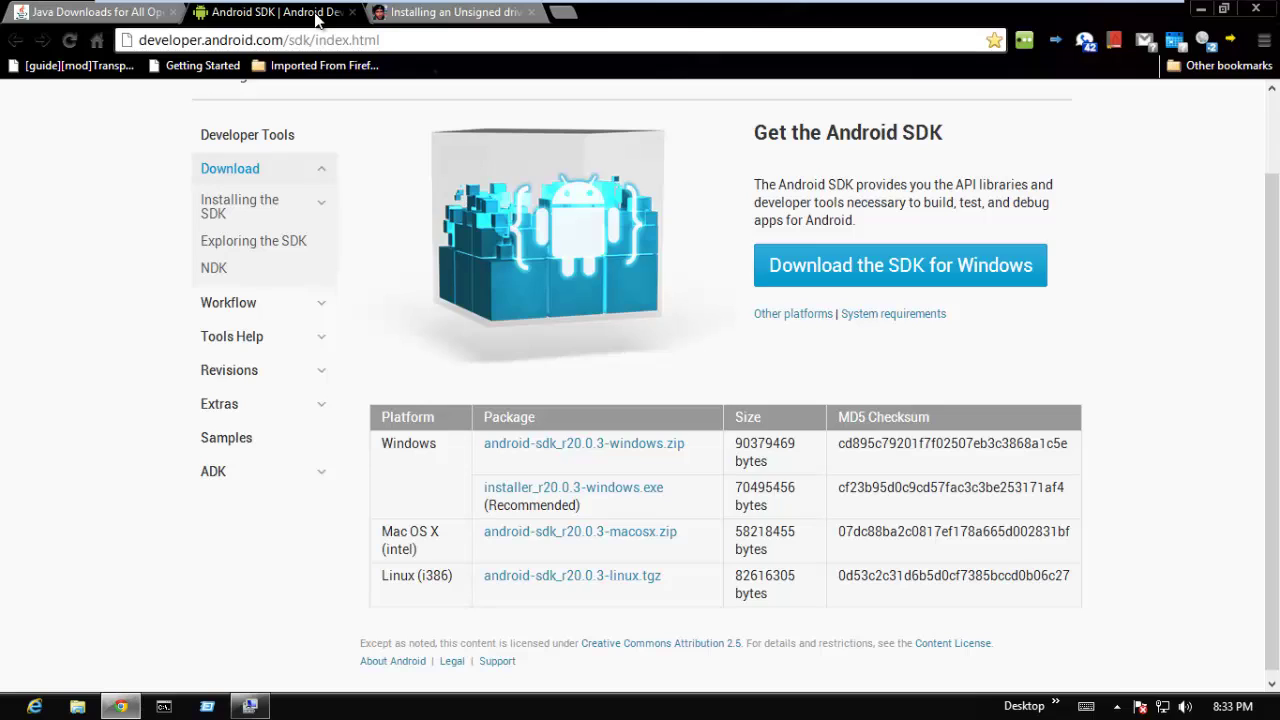
left_click(600, 455)
left_click(637, 447)
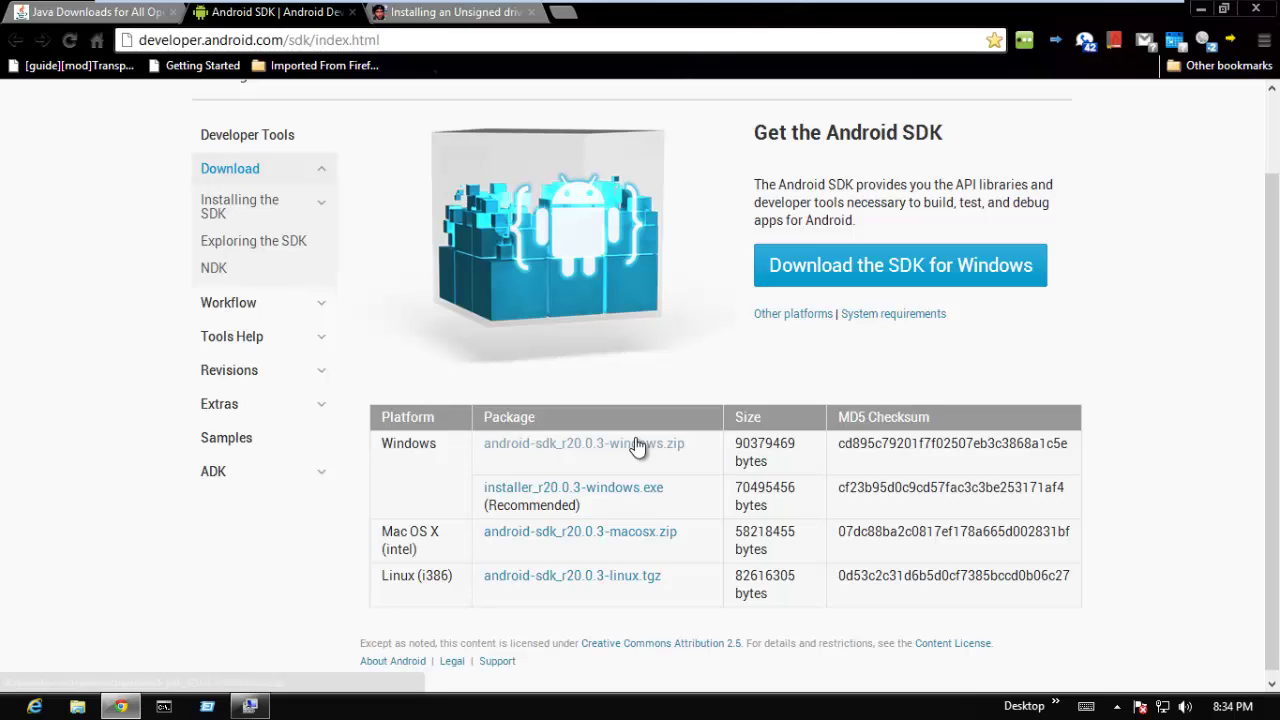
Open the downloaded android-sdk_r20.0.3-windows.zip archive from the browser's download list.
left_click(1264, 41)
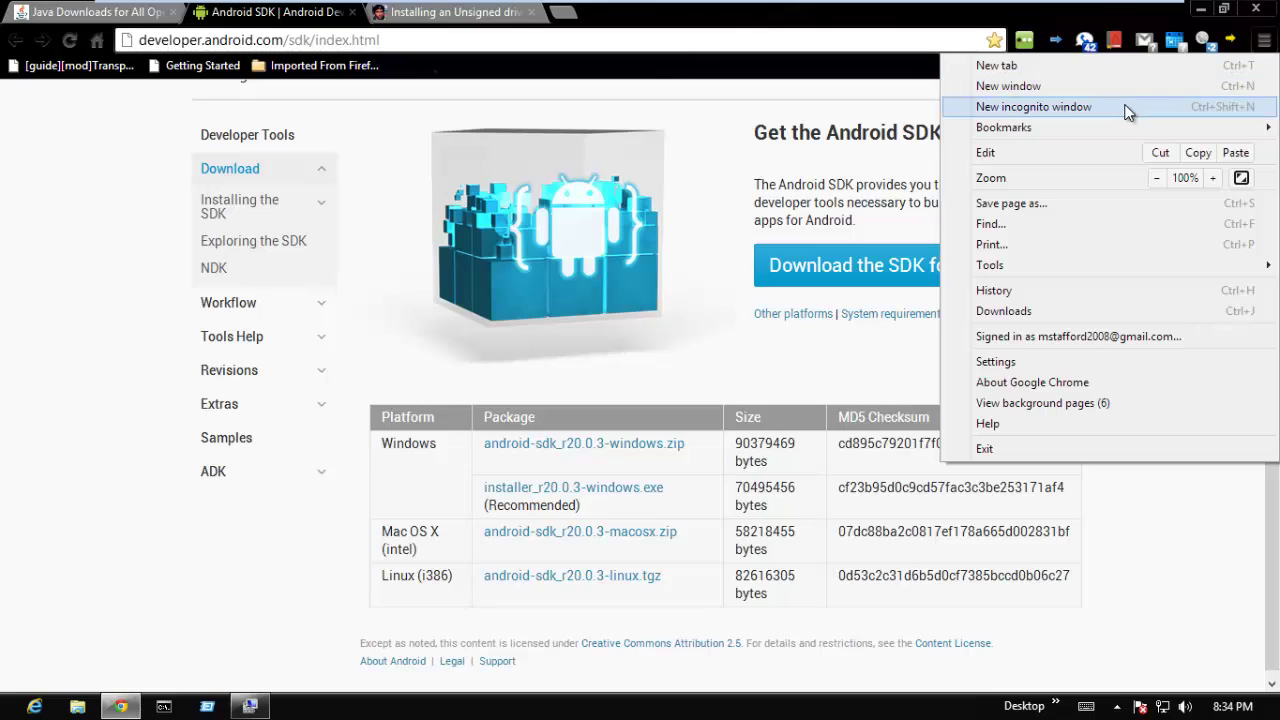
left_click(1003, 311)
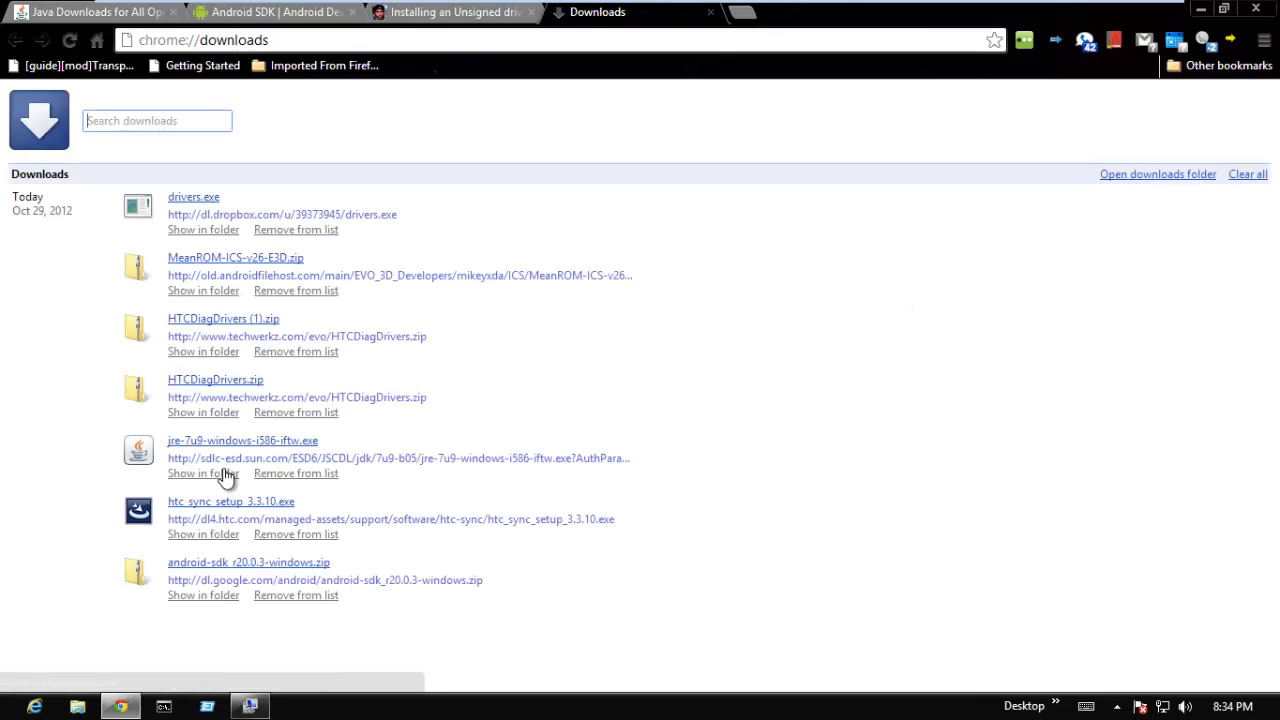
left_click(224, 567)
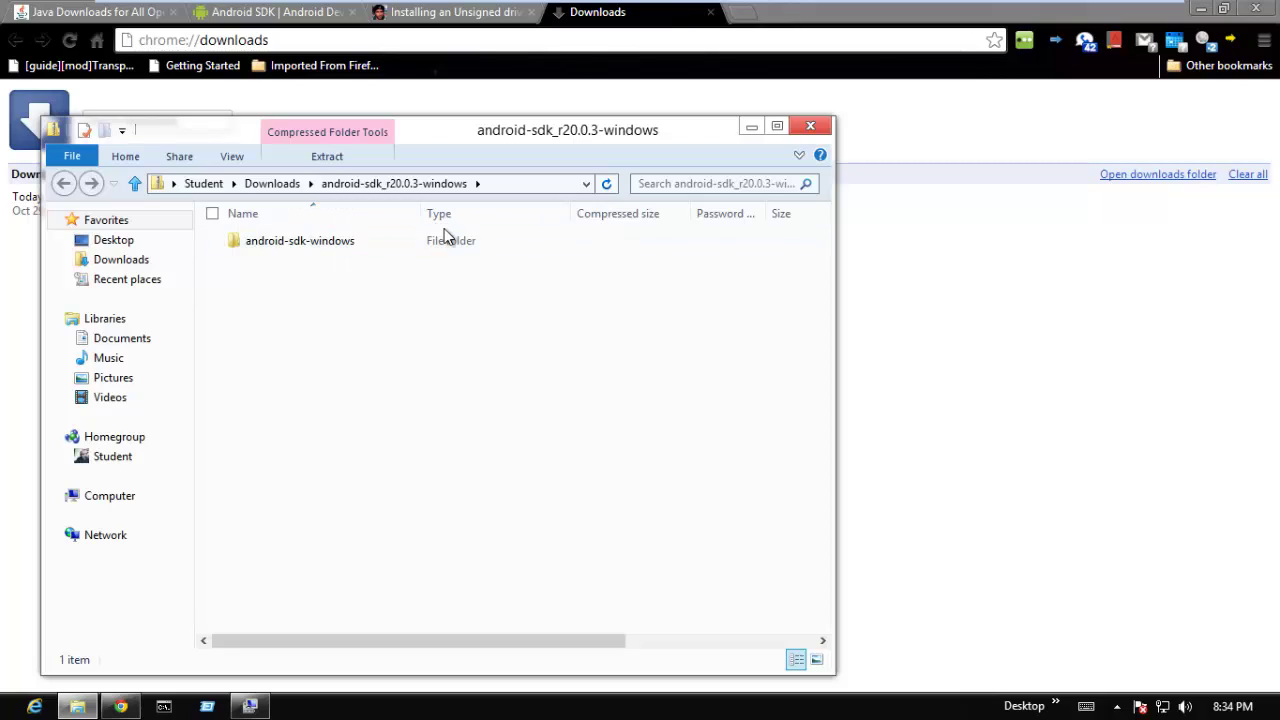
Extract all files of the android-sdk_r20.0.3-windows archive to C:\ as the destination folder.
left_click(340, 157)
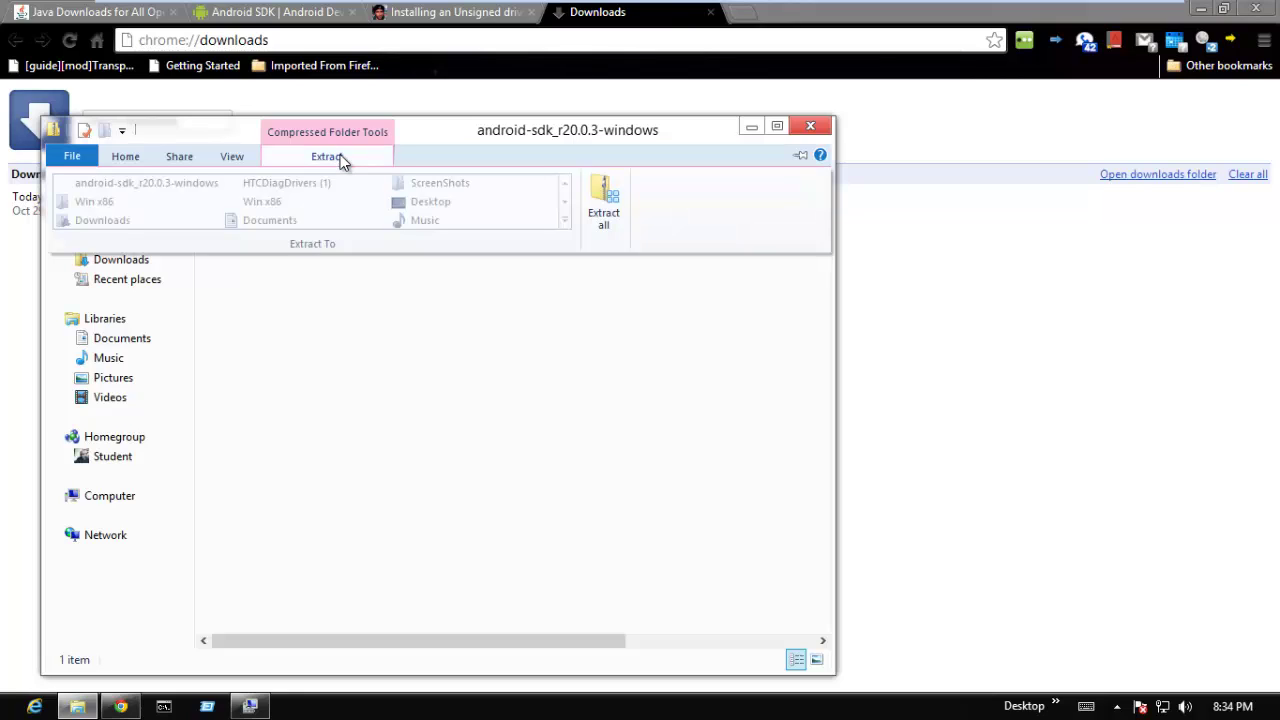
left_click(604, 213)
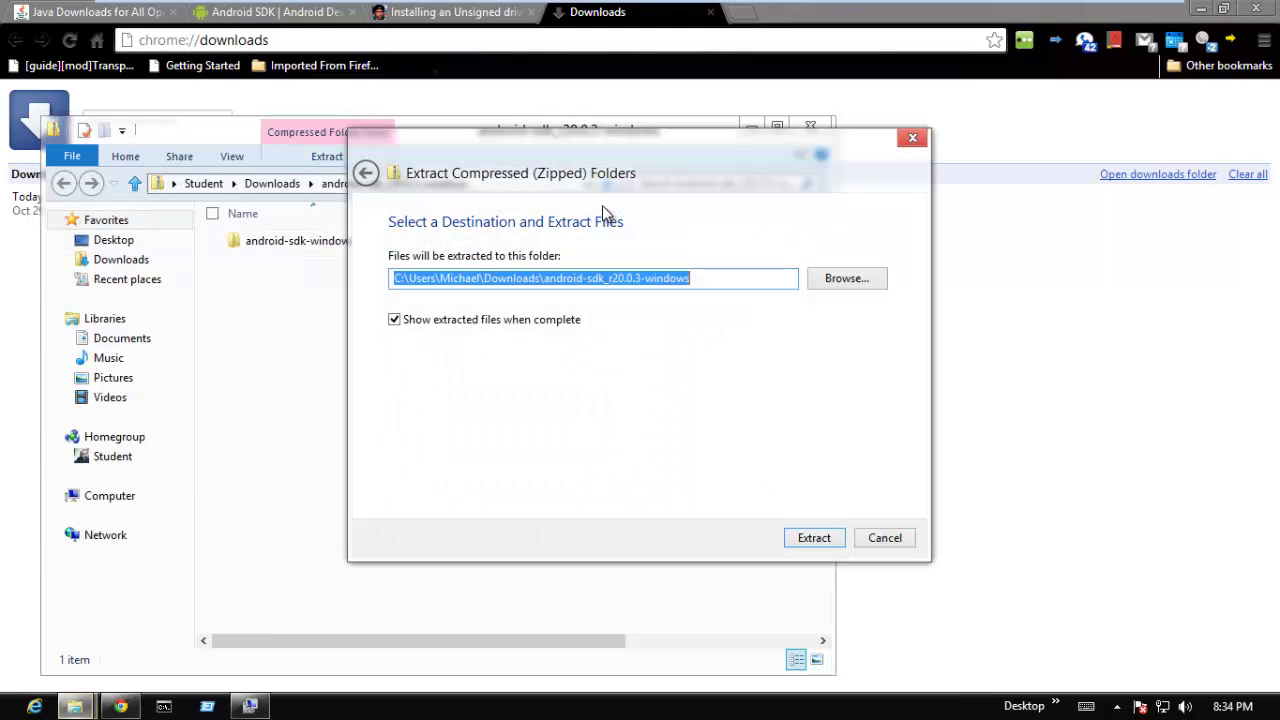
left_click(724, 278)
key("BackSpace")
key("BackSpace")
key("BackSpace")
key("BackSpace")
key("BackSpace")
key("BackSpace")
key("BackSpace")
key("BackSpace")
key("BackSpace")
key("BackSpace")
key("BackSpace")
key("BackSpace")
key("BackSpace")
key("BackSpace")
key("BackSpace")
key("BackSpace")
key("BackSpace")
key("BackSpace")
key("BackSpace")
key("BackSpace")
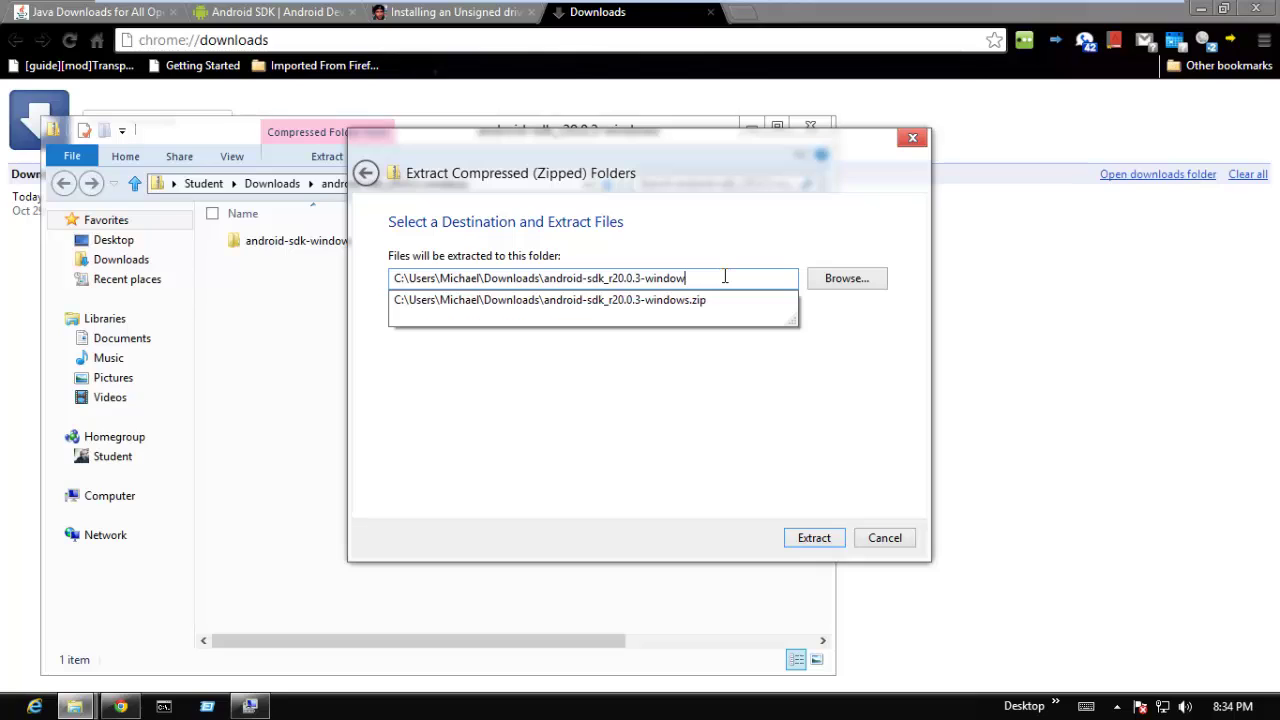
key("BackSpace")
key("BackSpace")
key("BackSpace")
key("BackSpace")
key("BackSpace")
key("BackSpace")
key("BackSpace")
key("BackSpace")
key("BackSpace")
key("BackSpace")
key("BackSpace")
key("BackSpace")
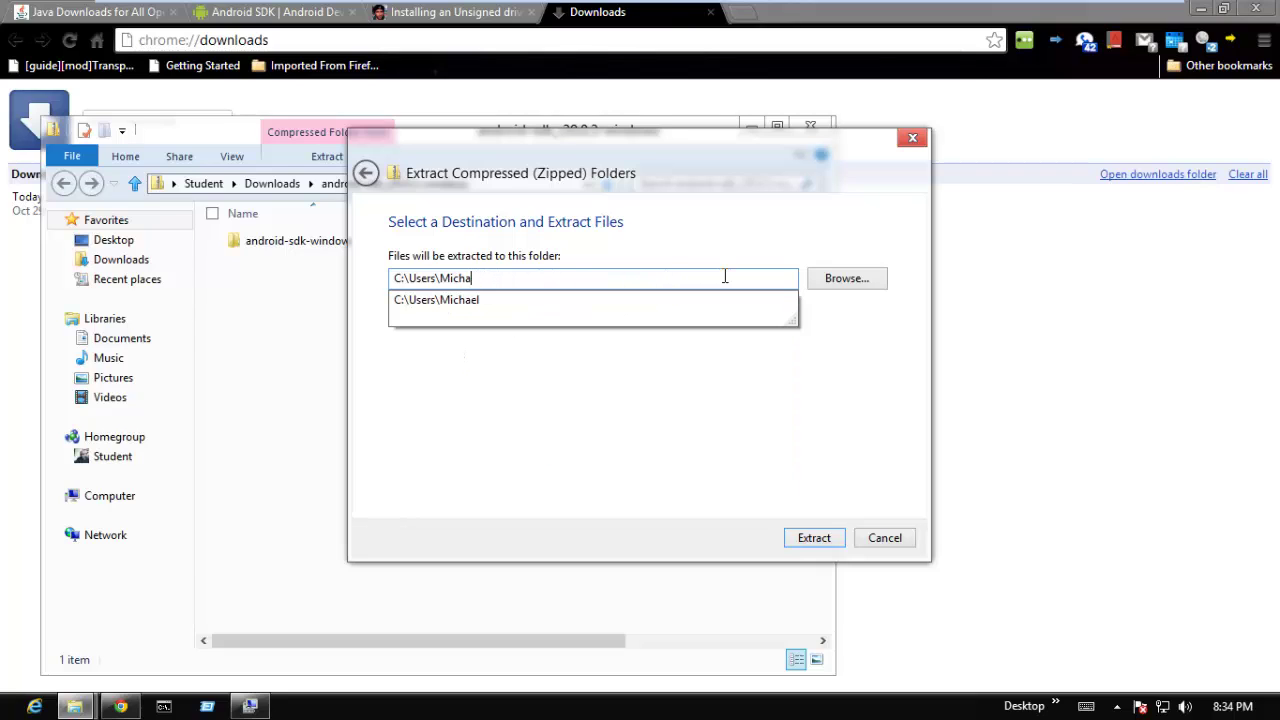
key("BackSpace")
key("BackSpace")
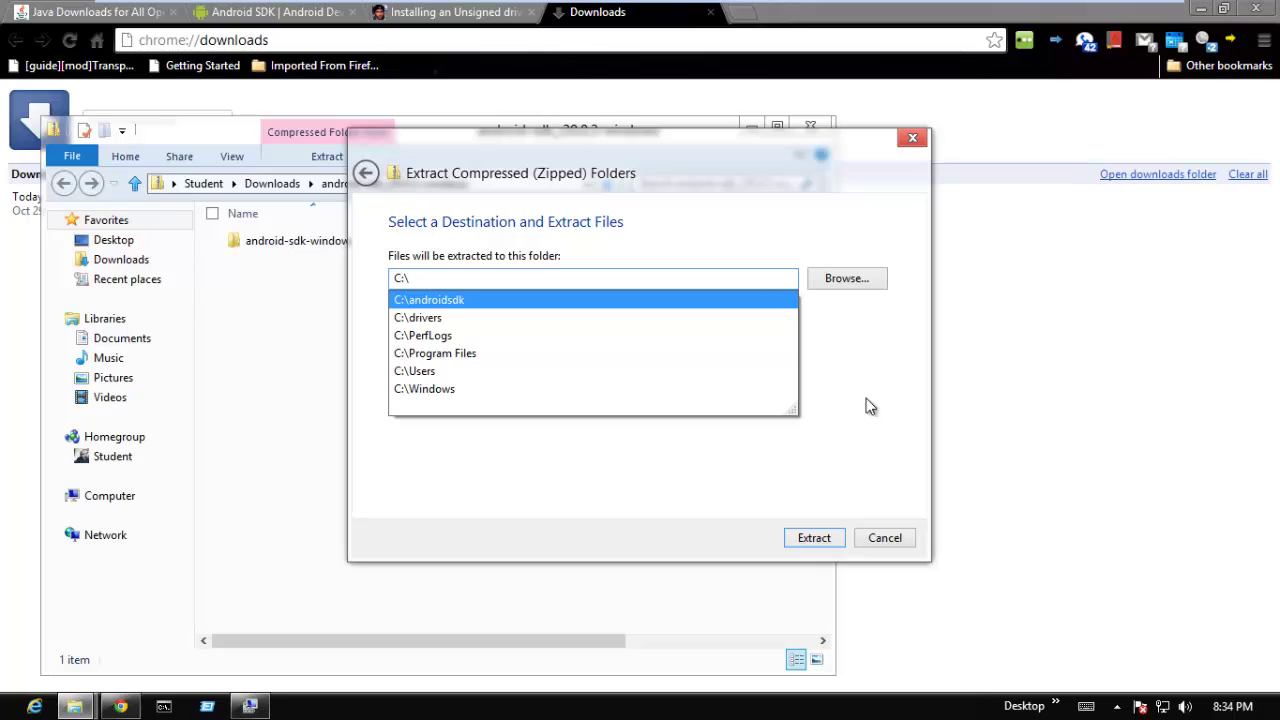
left_click(826, 539)
left_click(814, 538)
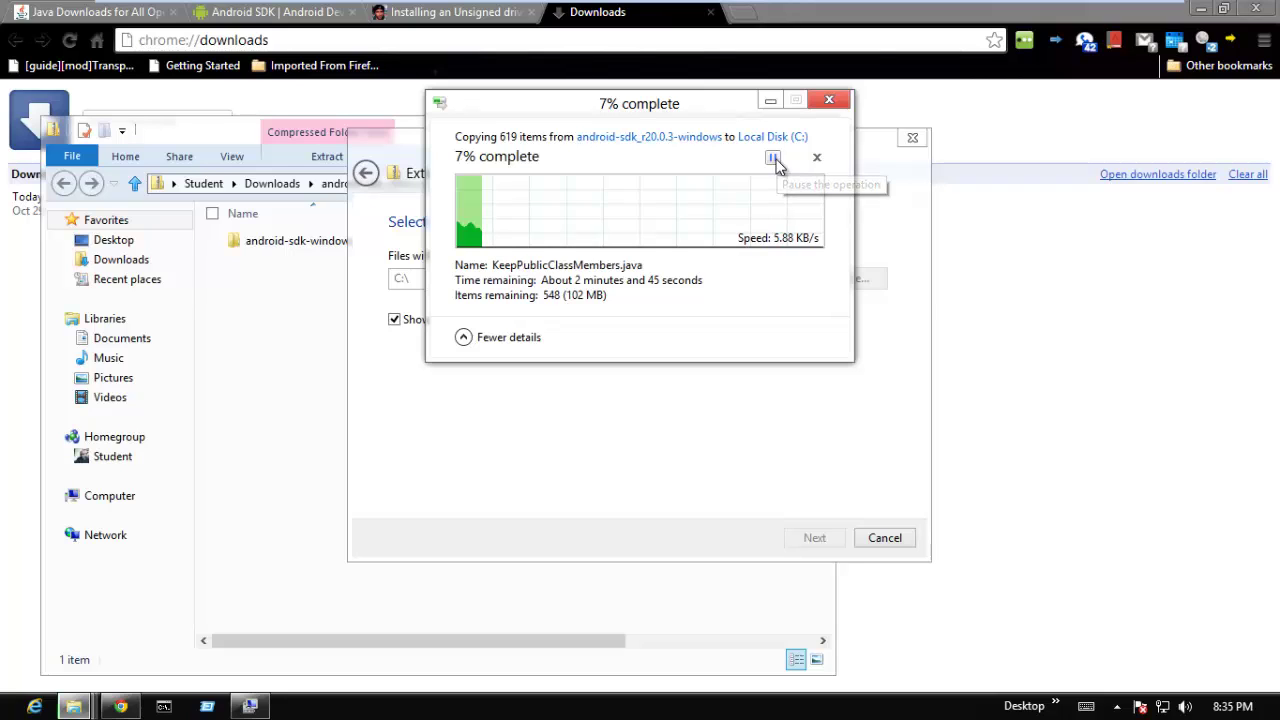
Pause and cancel the running extraction, and browse to Local Disk (C:) in the archive's window.
left_click(773, 158)
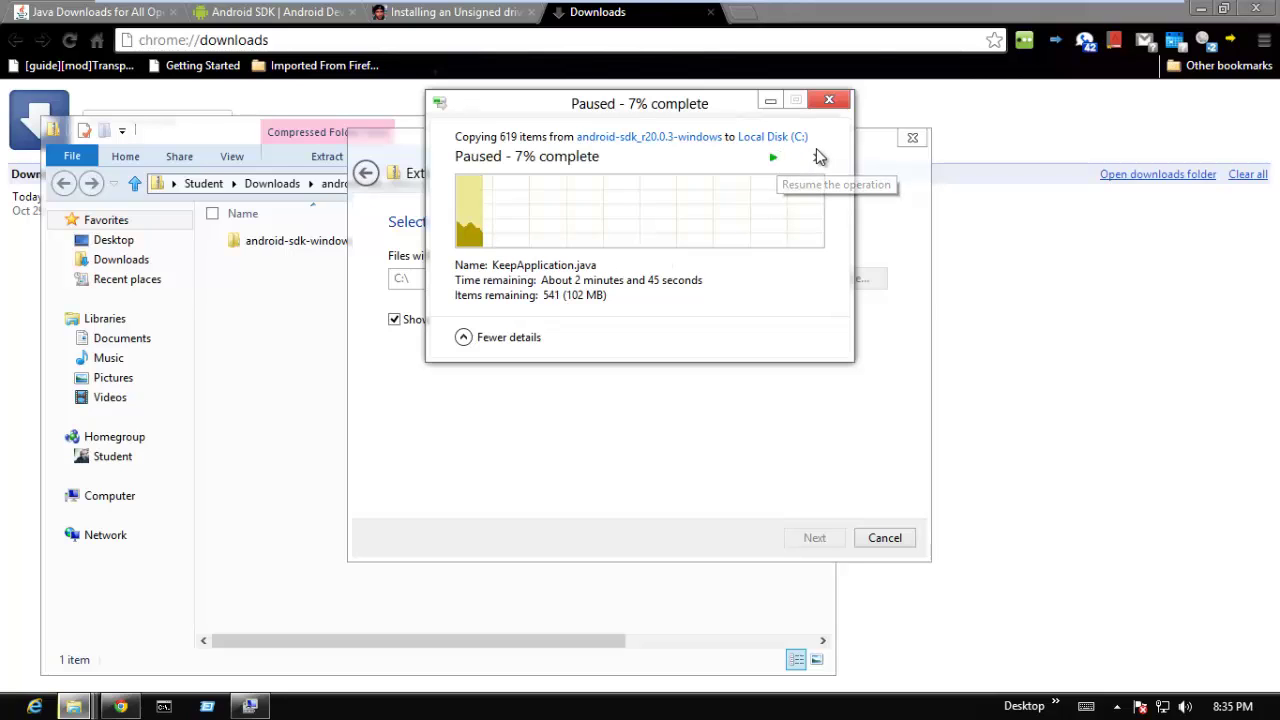
left_click(818, 160)
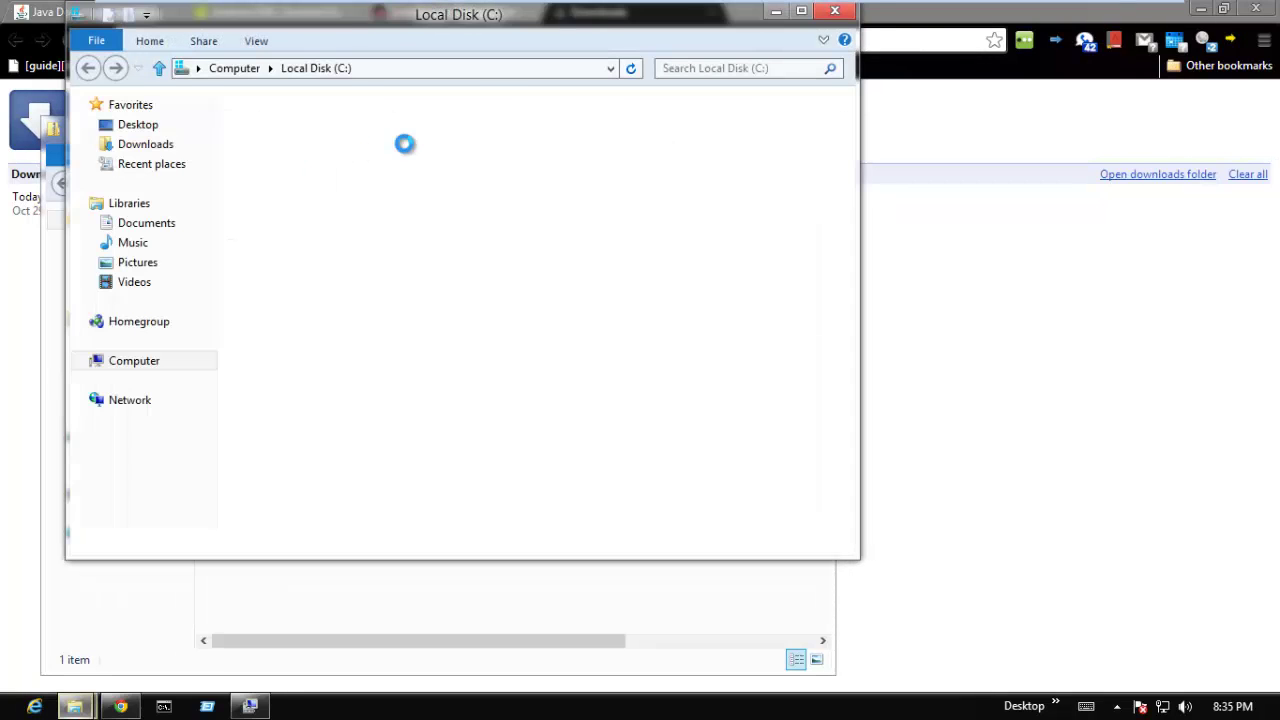
left_click(838, 10)
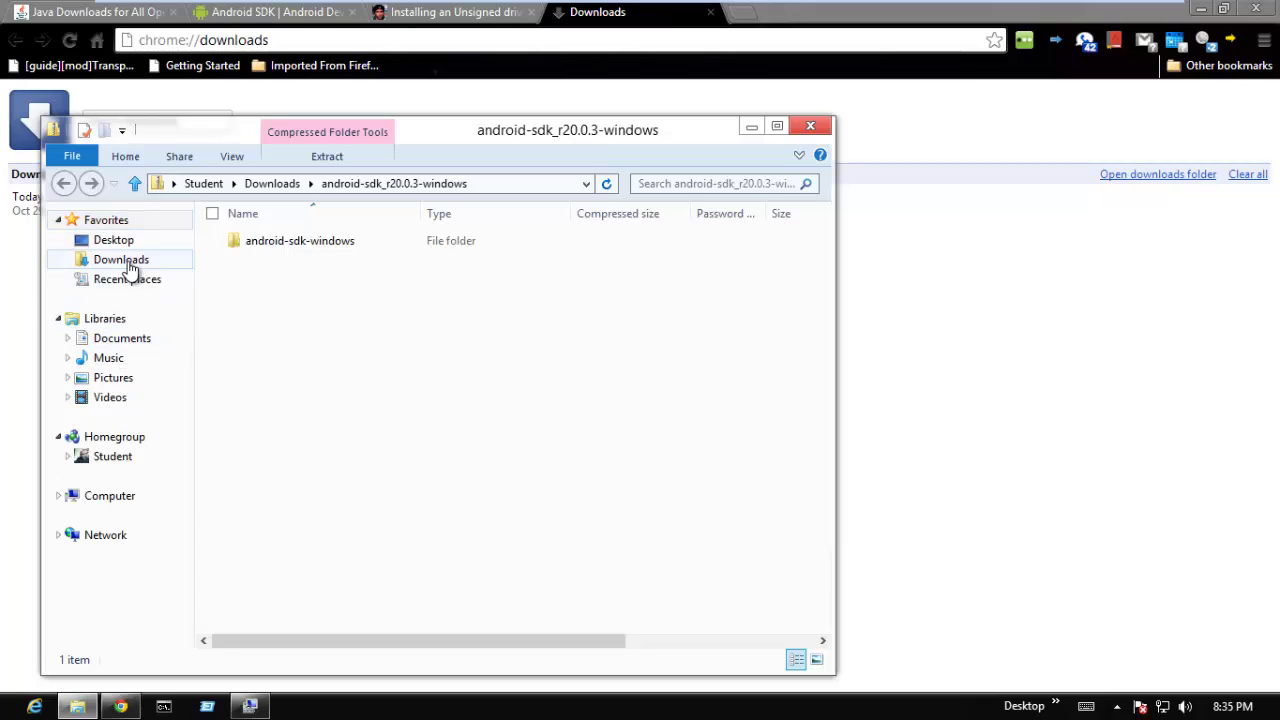
left_click(110, 496)
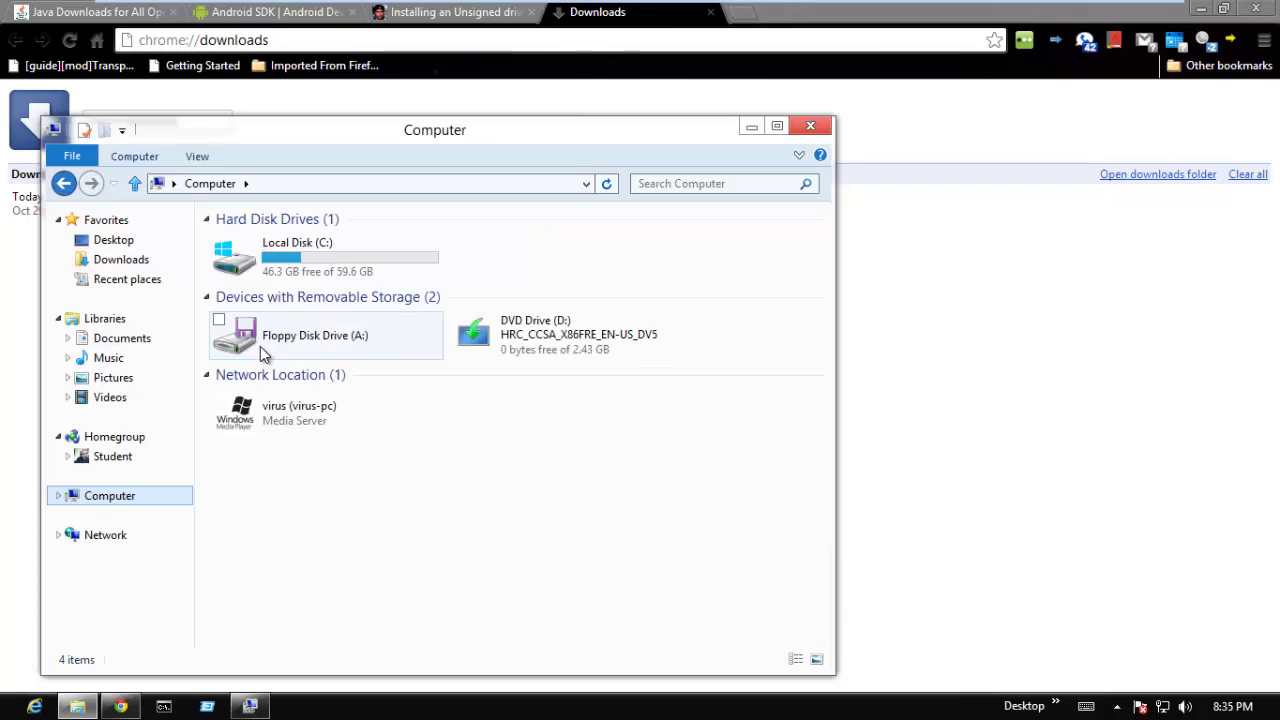
double_click(317, 256)
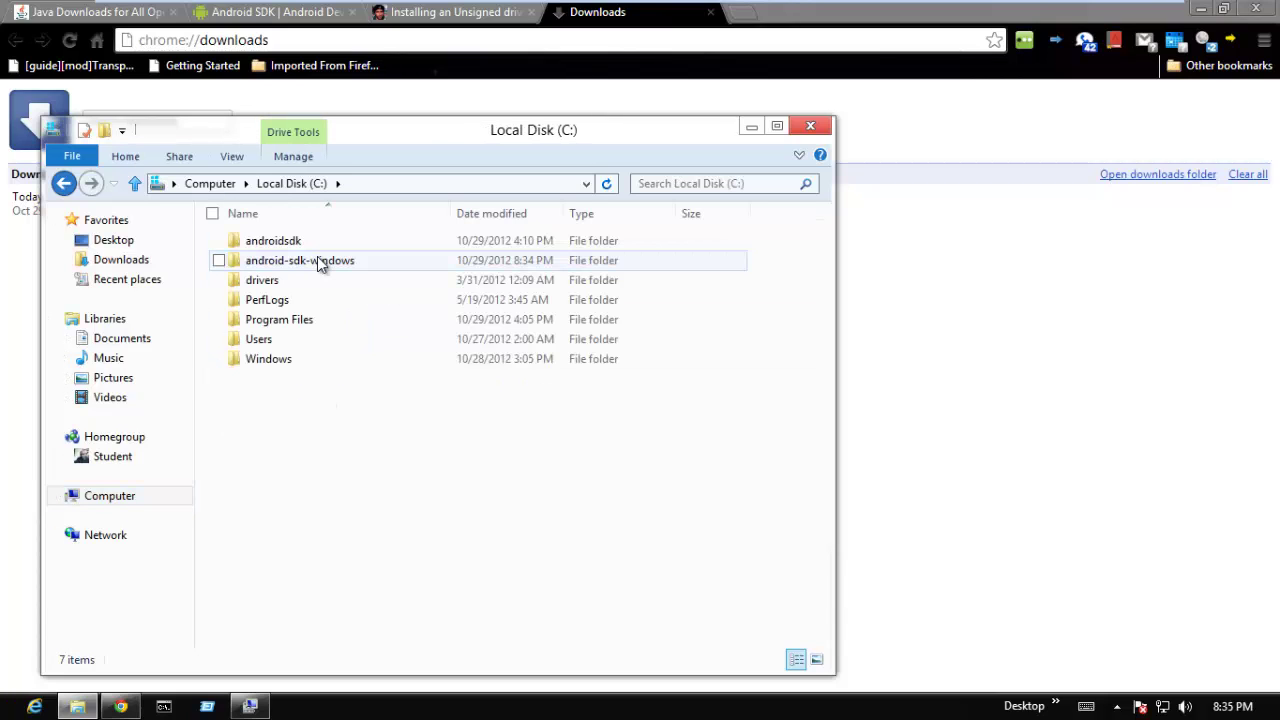
Try to rename the android-sdk-windows folder on drive C: as androidsdk, declining the folder merge.
left_click(320, 263)
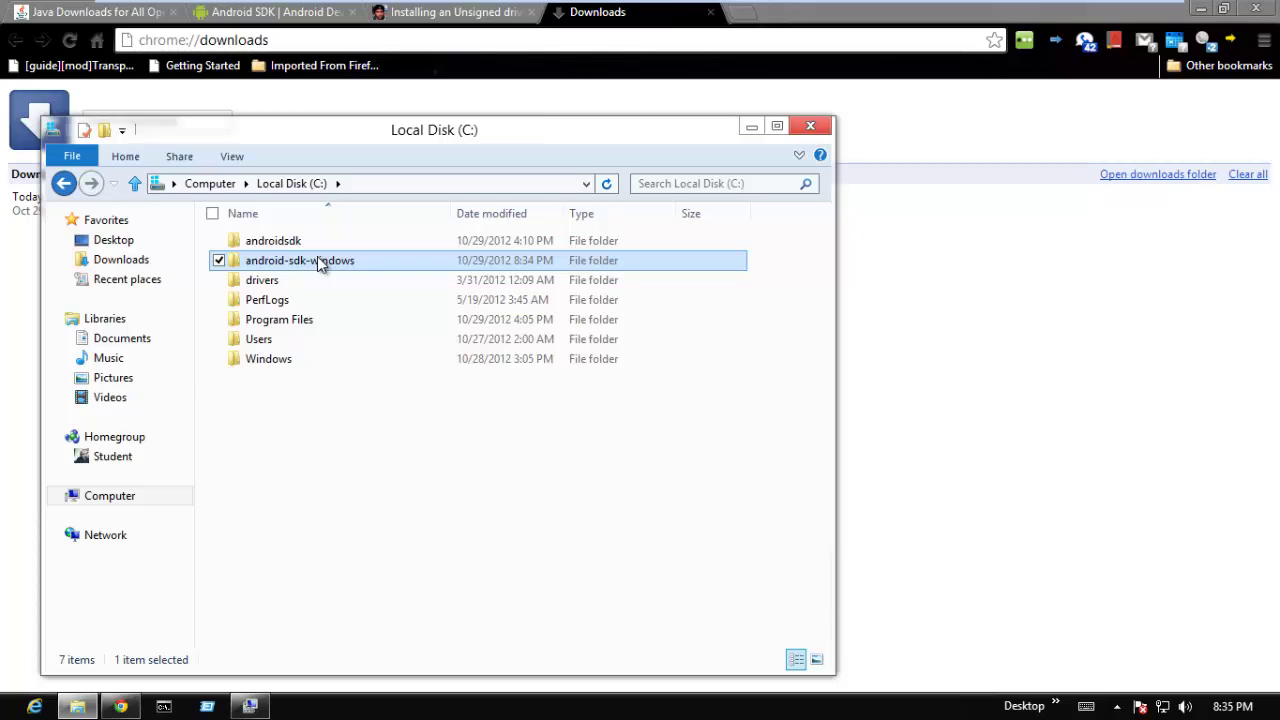
right_click(319, 261)
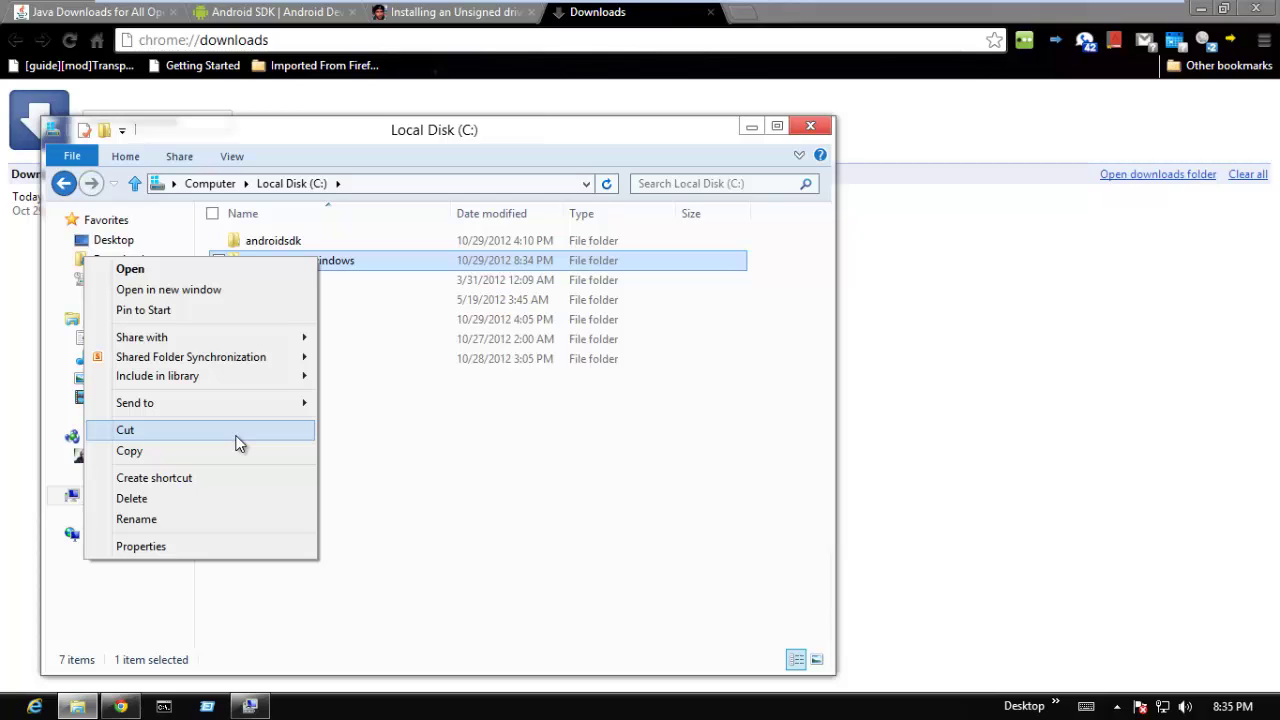
left_click(211, 517)
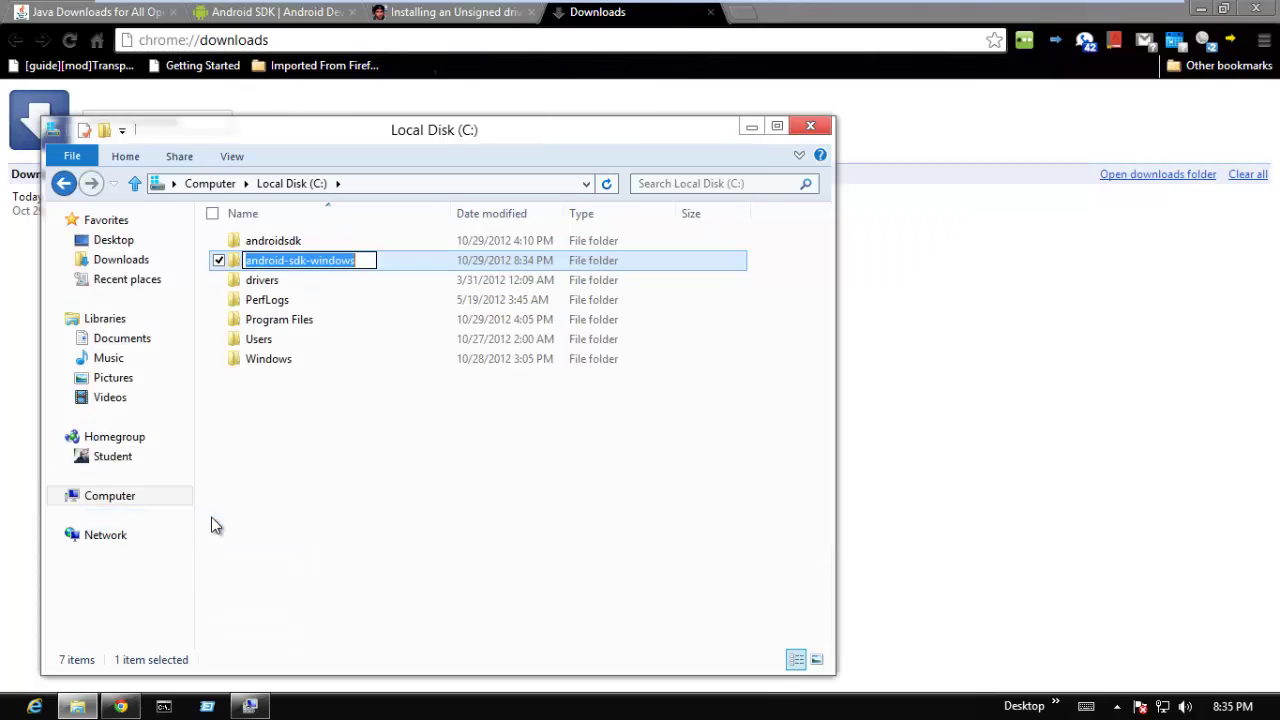
key("End")
key("BackSpace")
key("BackSpace")
key("BackSpace")
key("BackSpace")
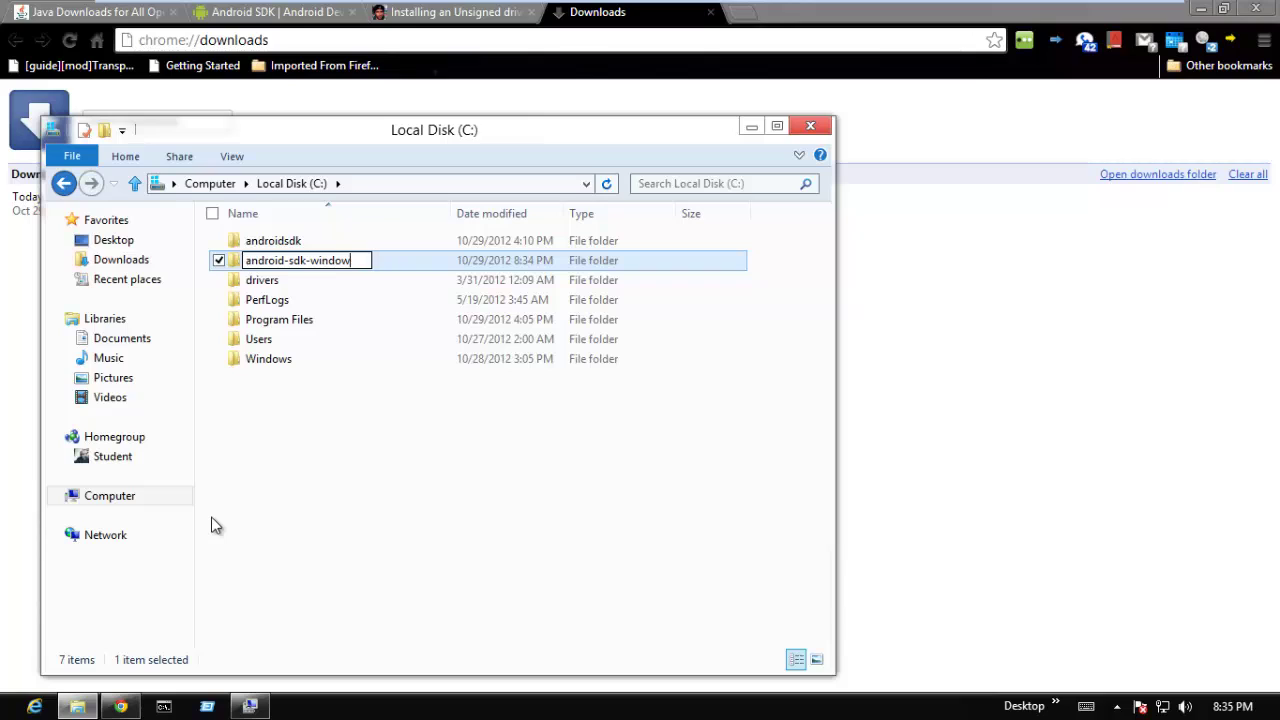
key("BackSpace")
key("BackSpace")
key("BackSpace")
key("BackSpace")
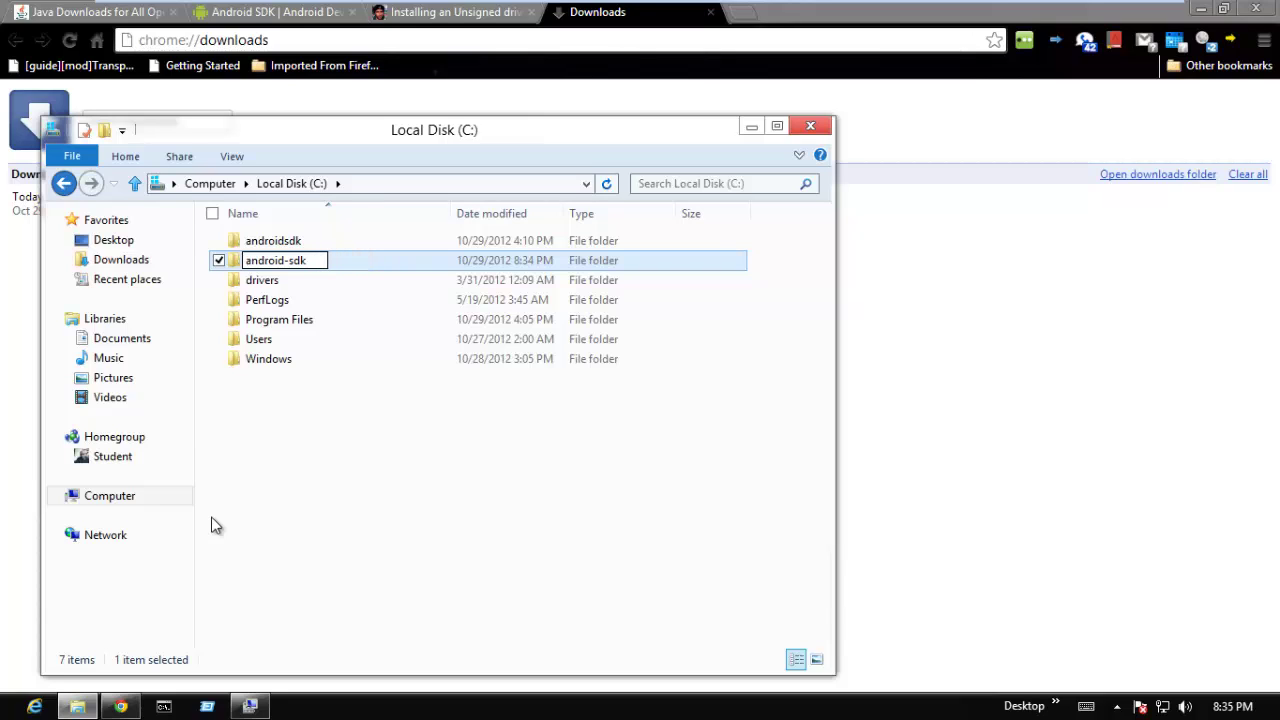
key("Left")
key("Left")
key("Left")
key("BackSpace")
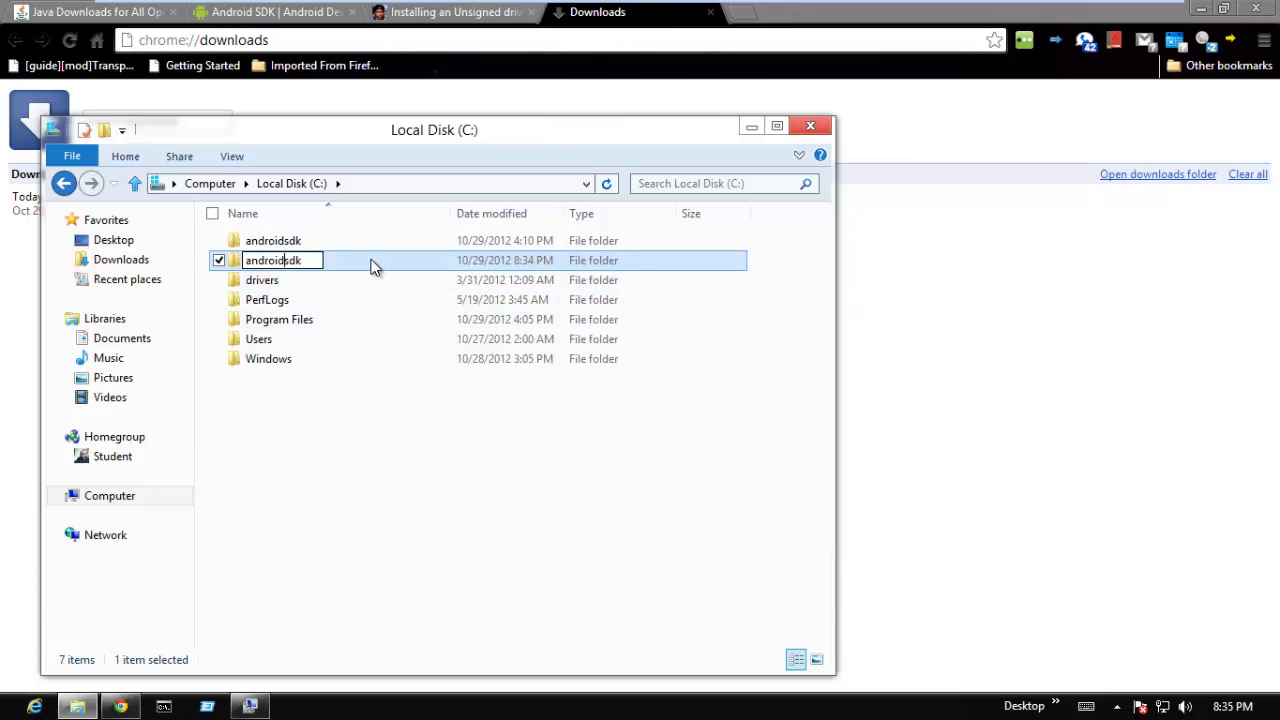
key("Return")
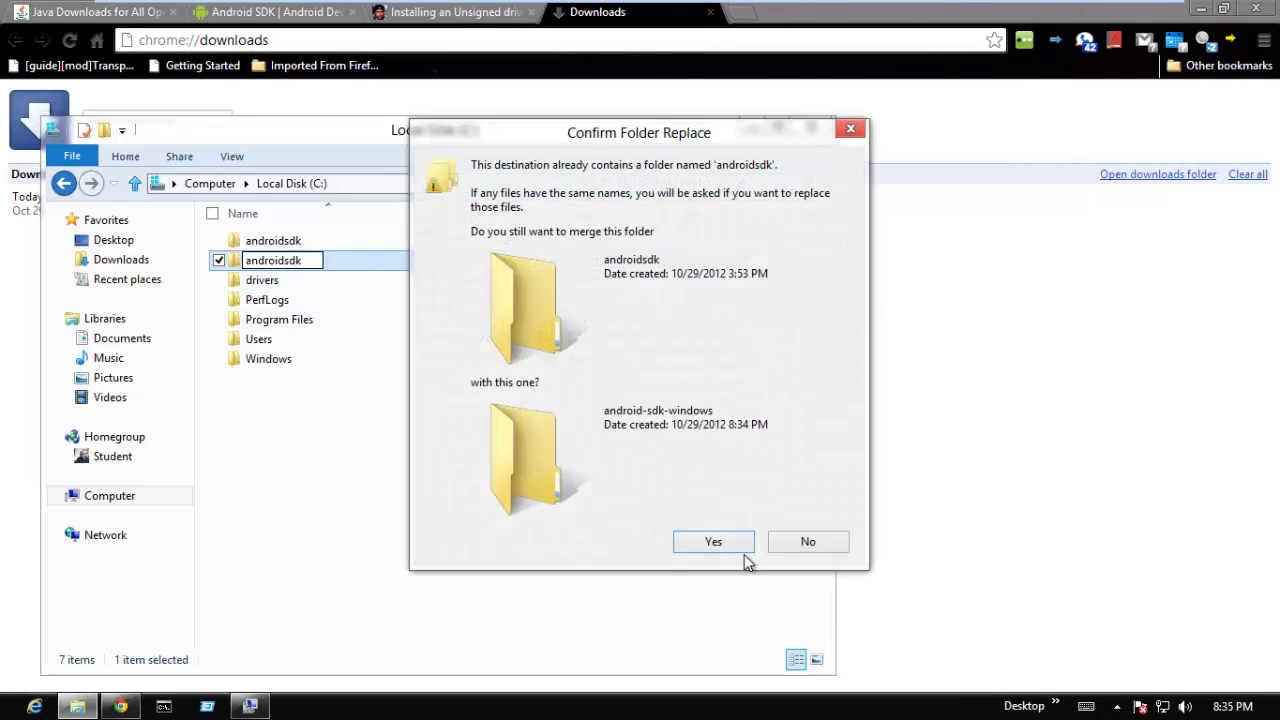
left_click(798, 541)
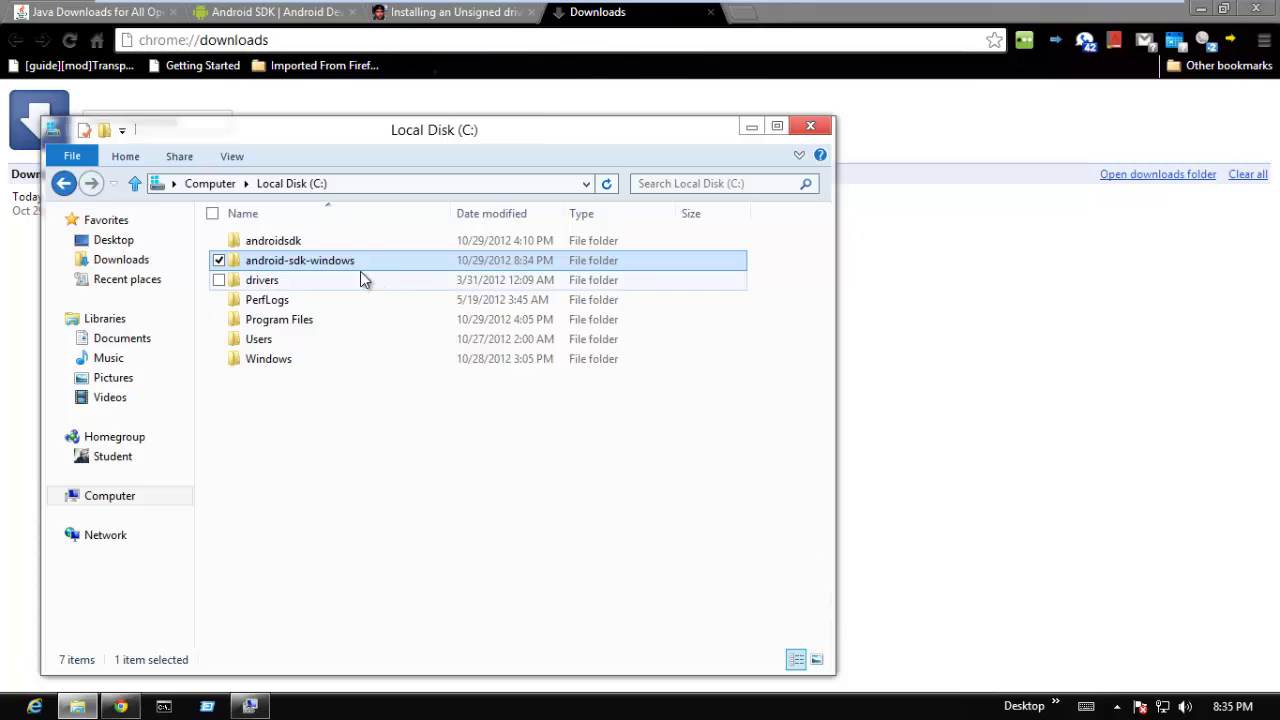
Delete the android-sdk-windows folder from drive C:, keep the androidsdk folder, and minimize the window.
left_click(351, 260)
right_click(351, 260)
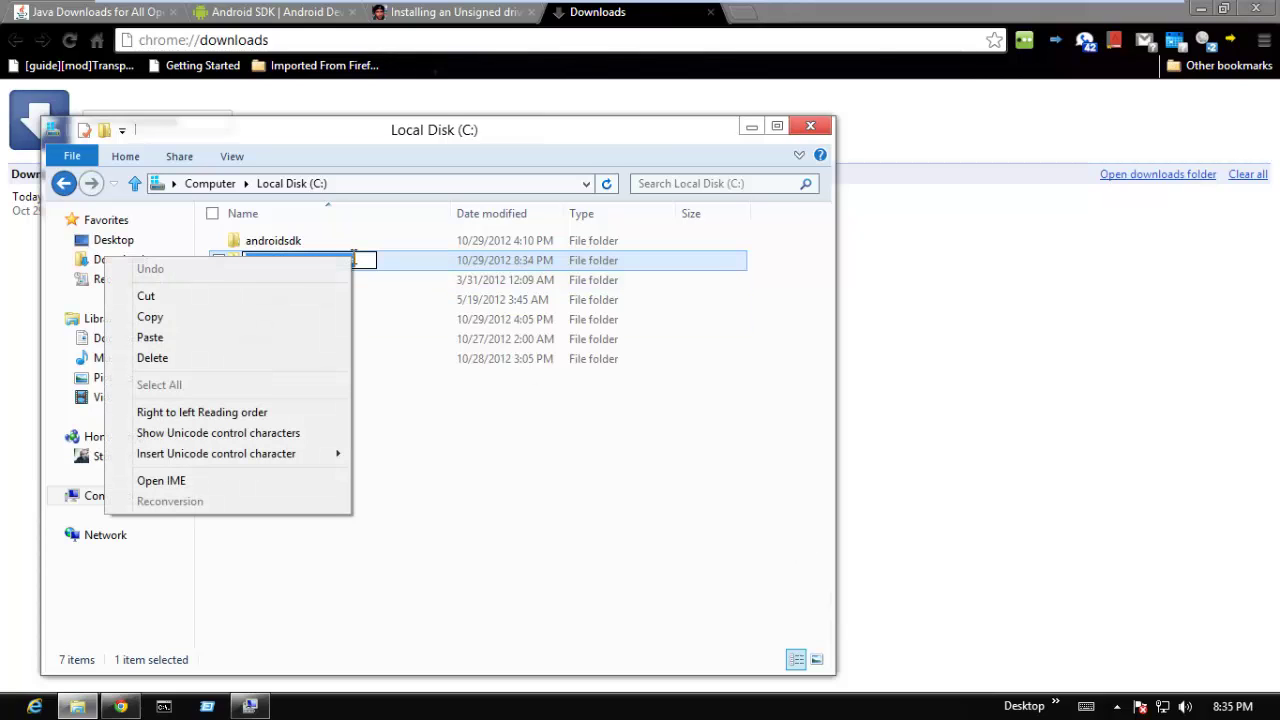
left_click(393, 258)
right_click(393, 258)
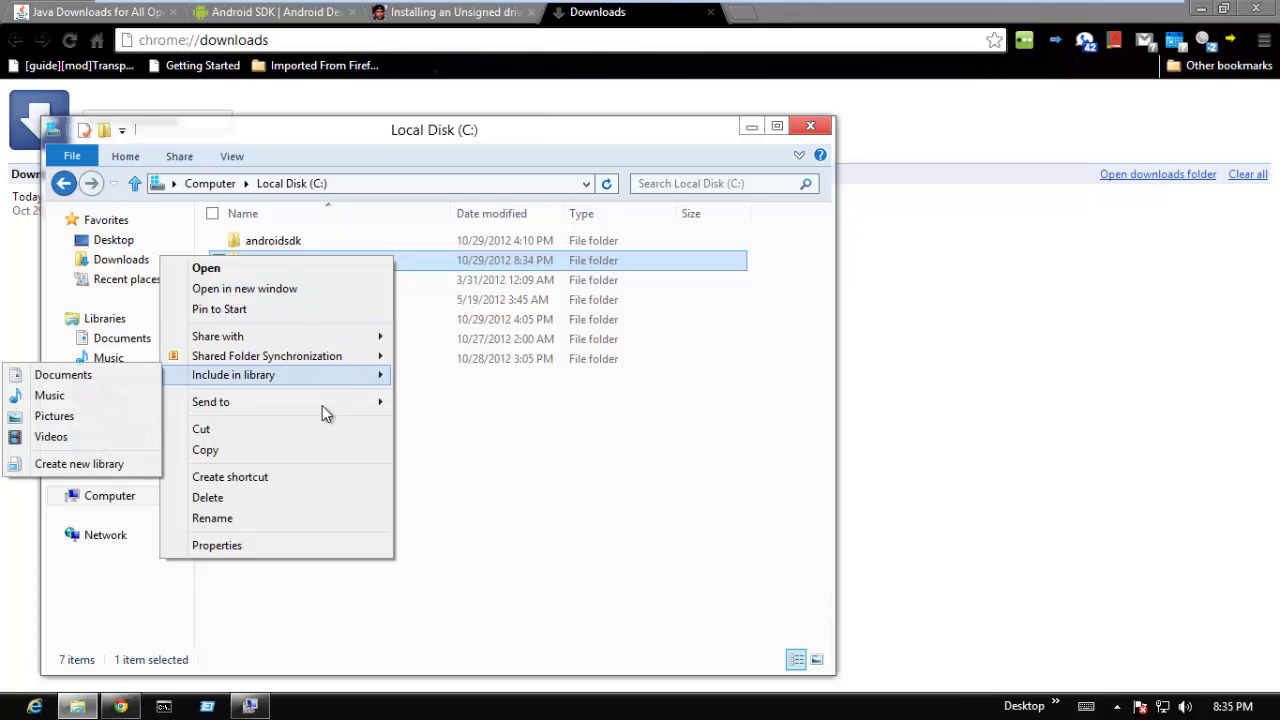
left_click(317, 496)
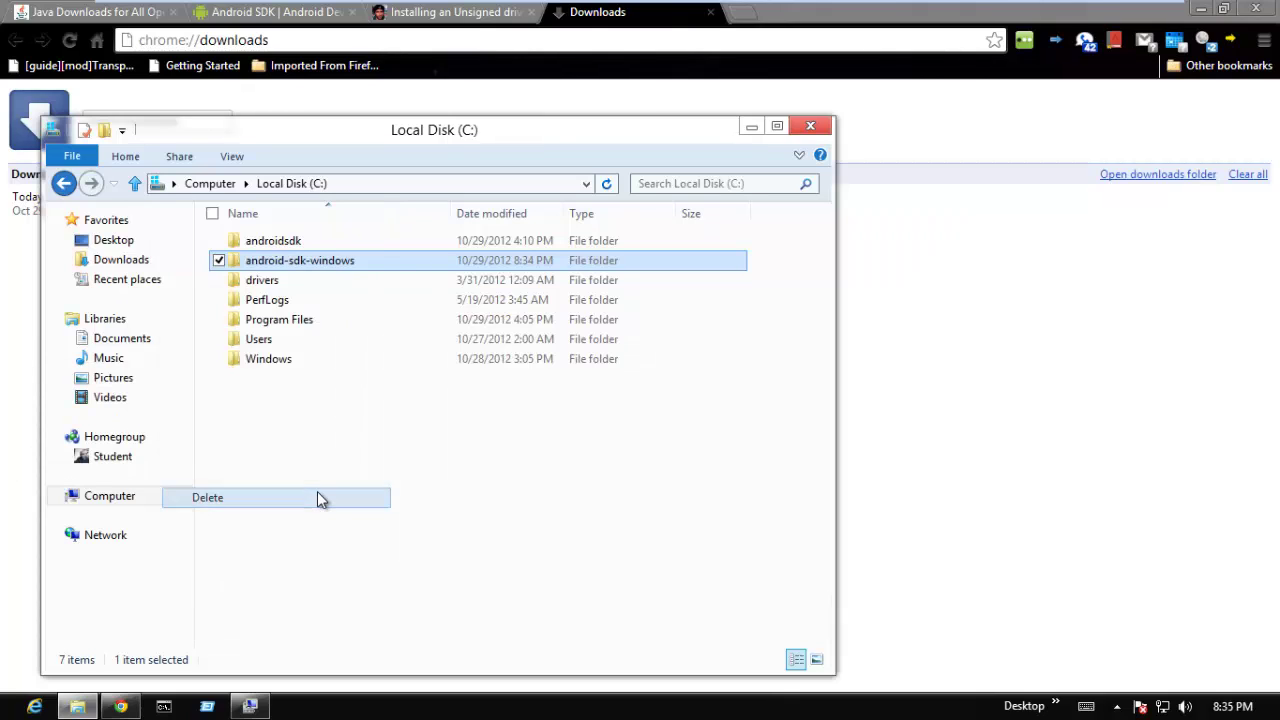
left_click(273, 242)
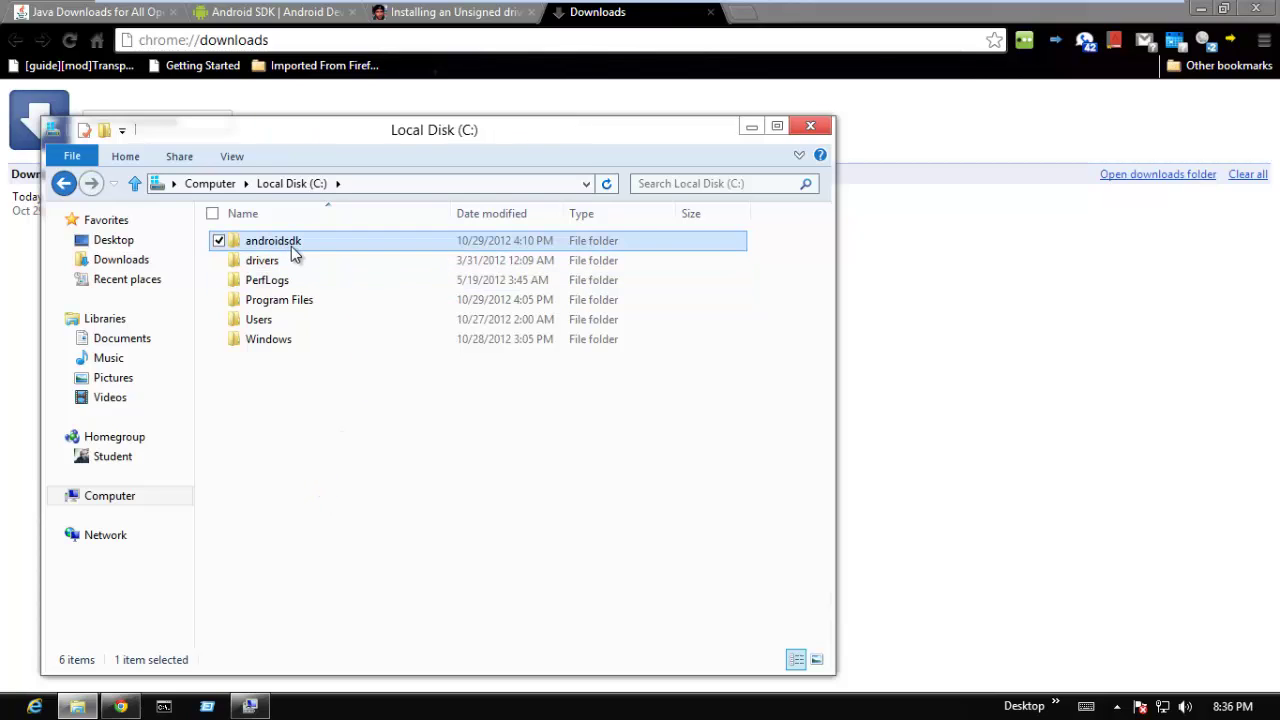
left_click(751, 127)
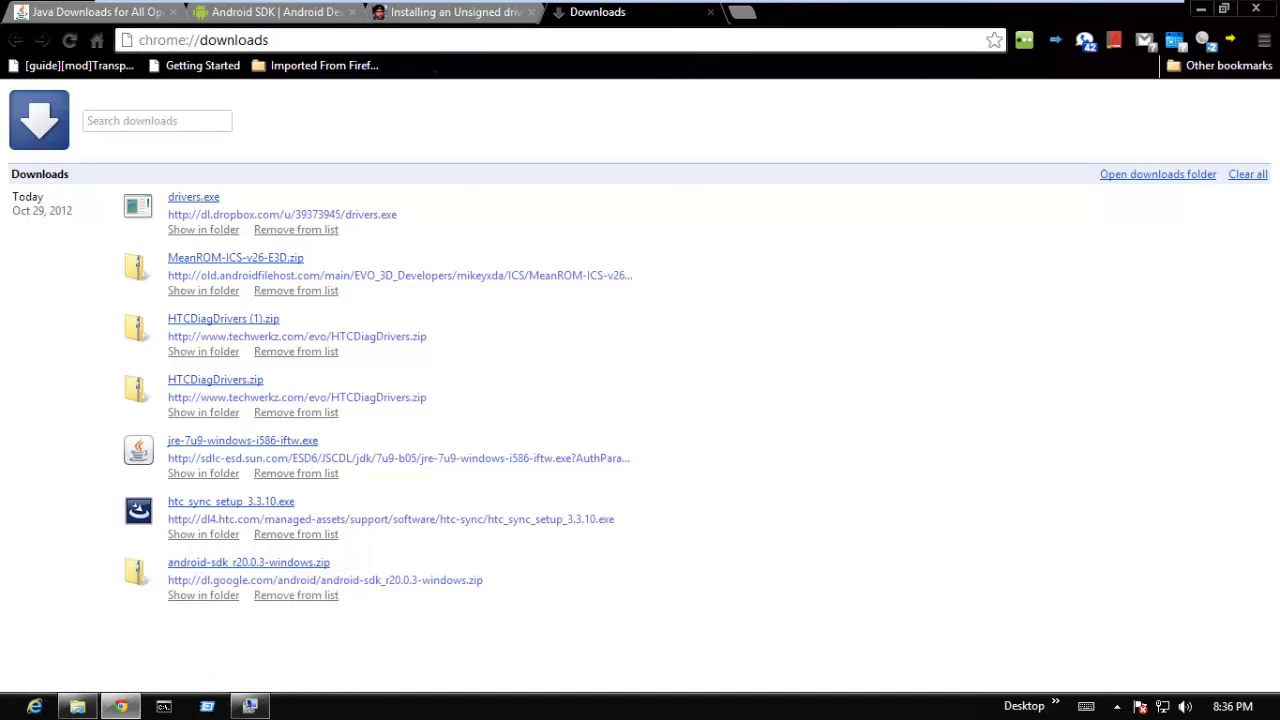
Bring up the full-screen list of all installed apps and dismiss the search pane.
mouse_move(1279, 719)
mouse_move(1262, 477)
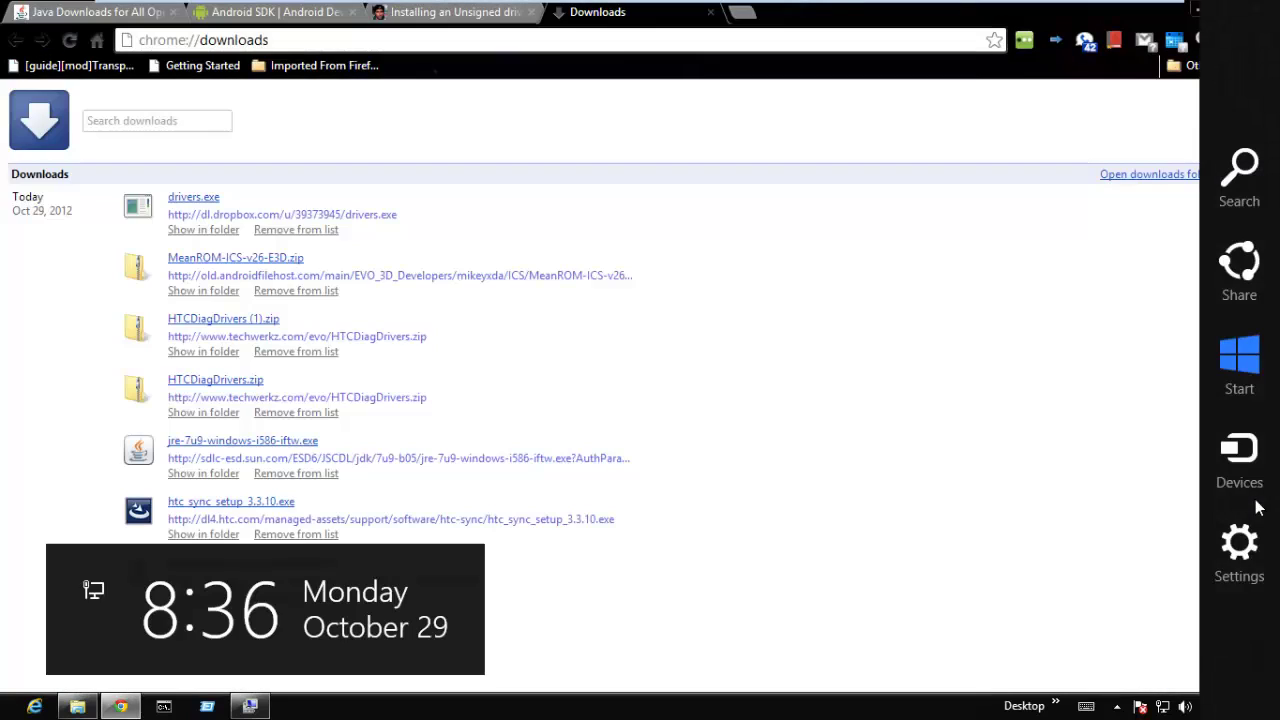
left_click(1246, 207)
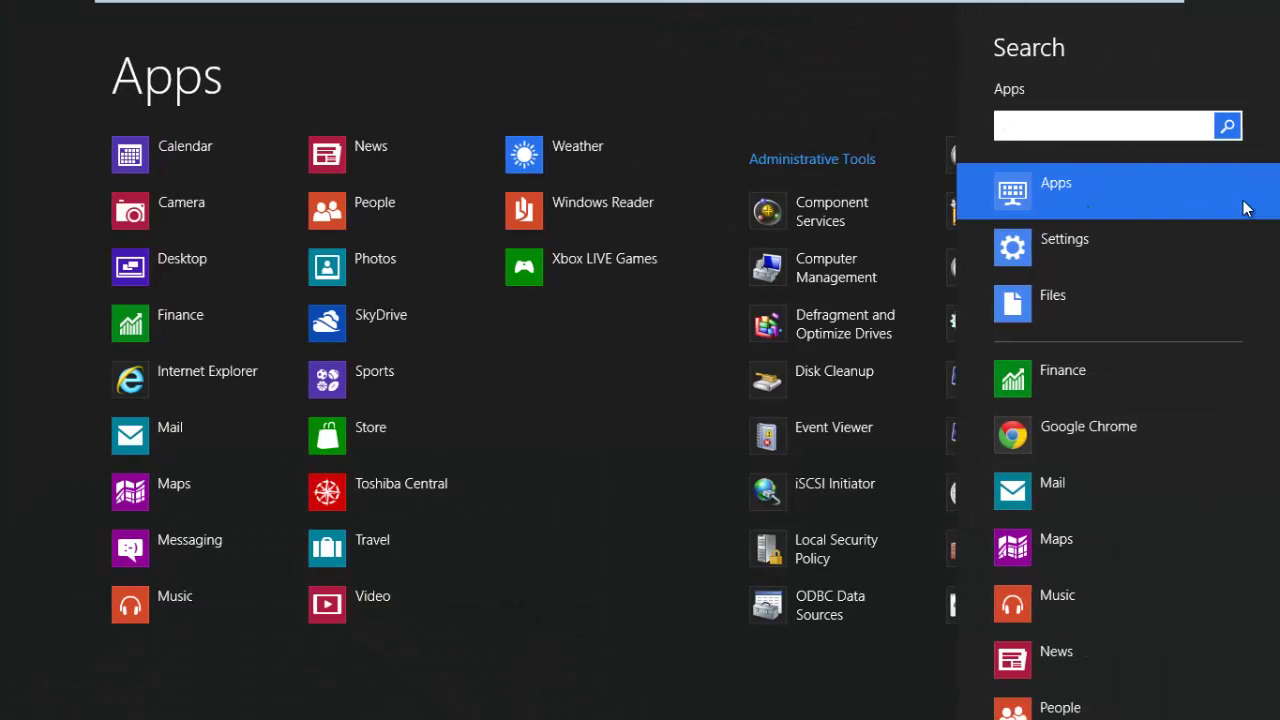
key("Escape")
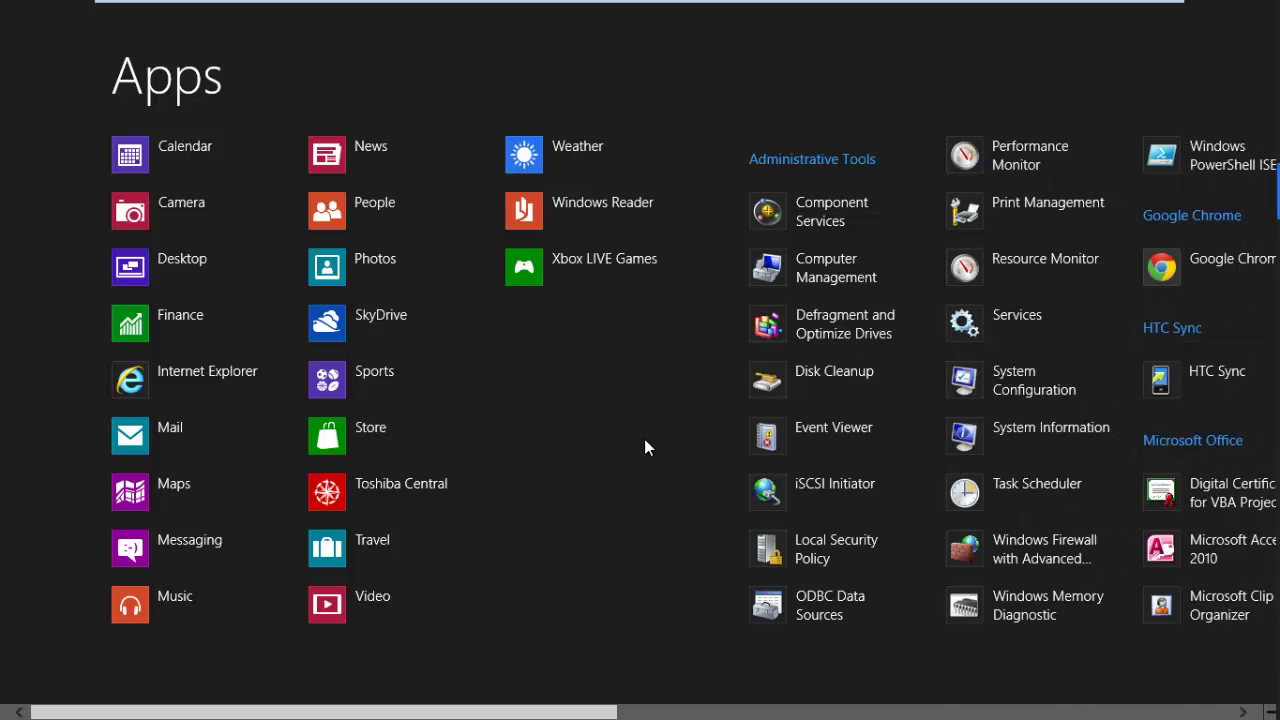
Examine the Run and Command Prompt entries at the end of the all-apps list, and return to the desktop.
key("Right")
key("Right")
key("Right")
key("Right")
key("Right")
key("End")
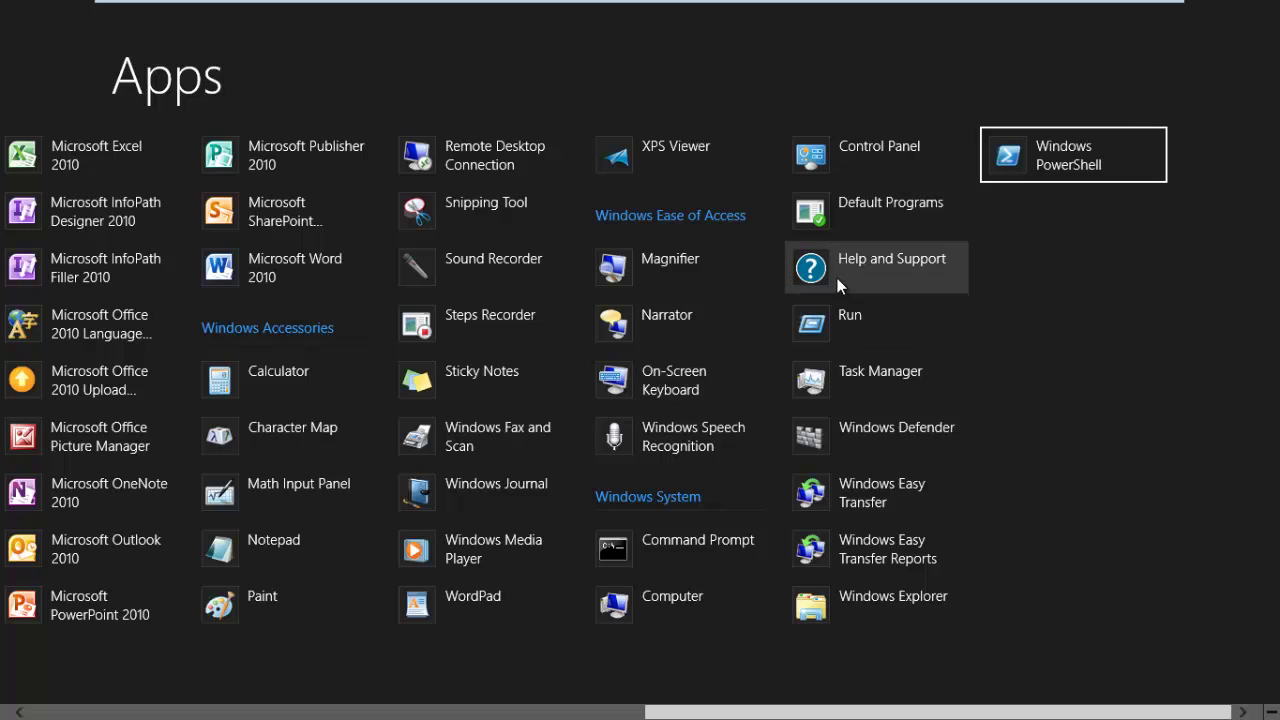
right_click(837, 312)
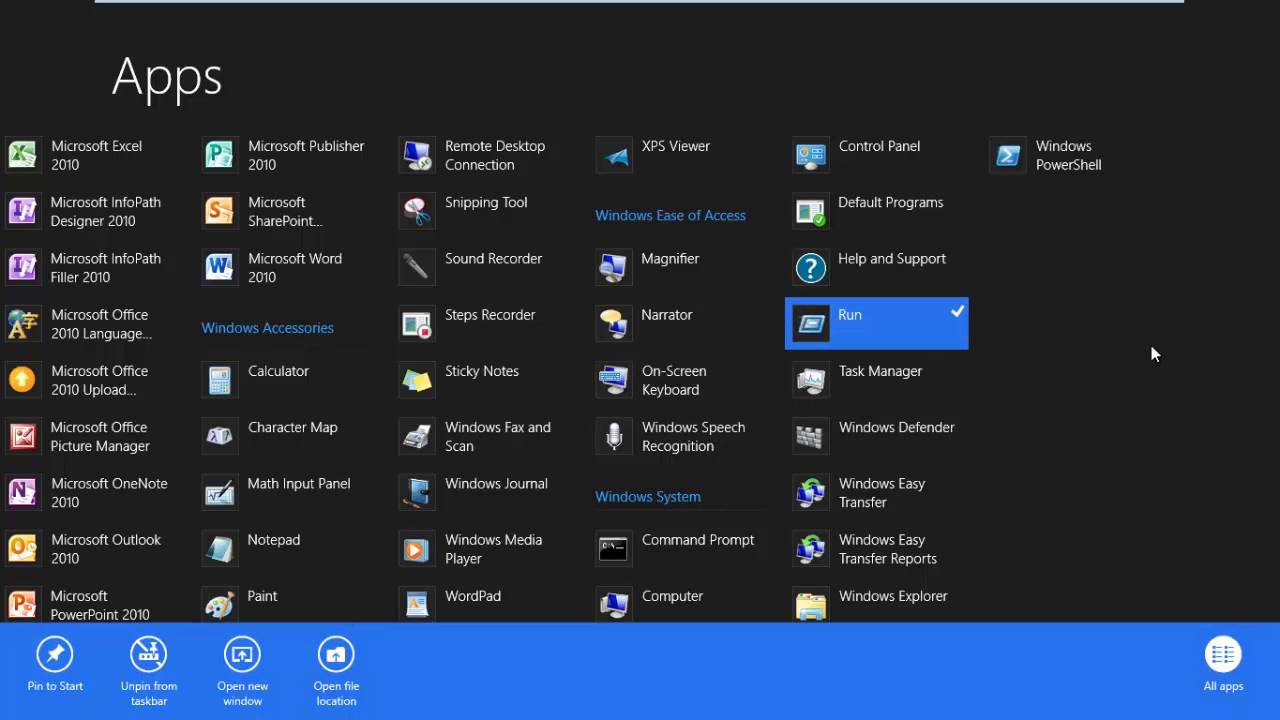
right_click(688, 540)
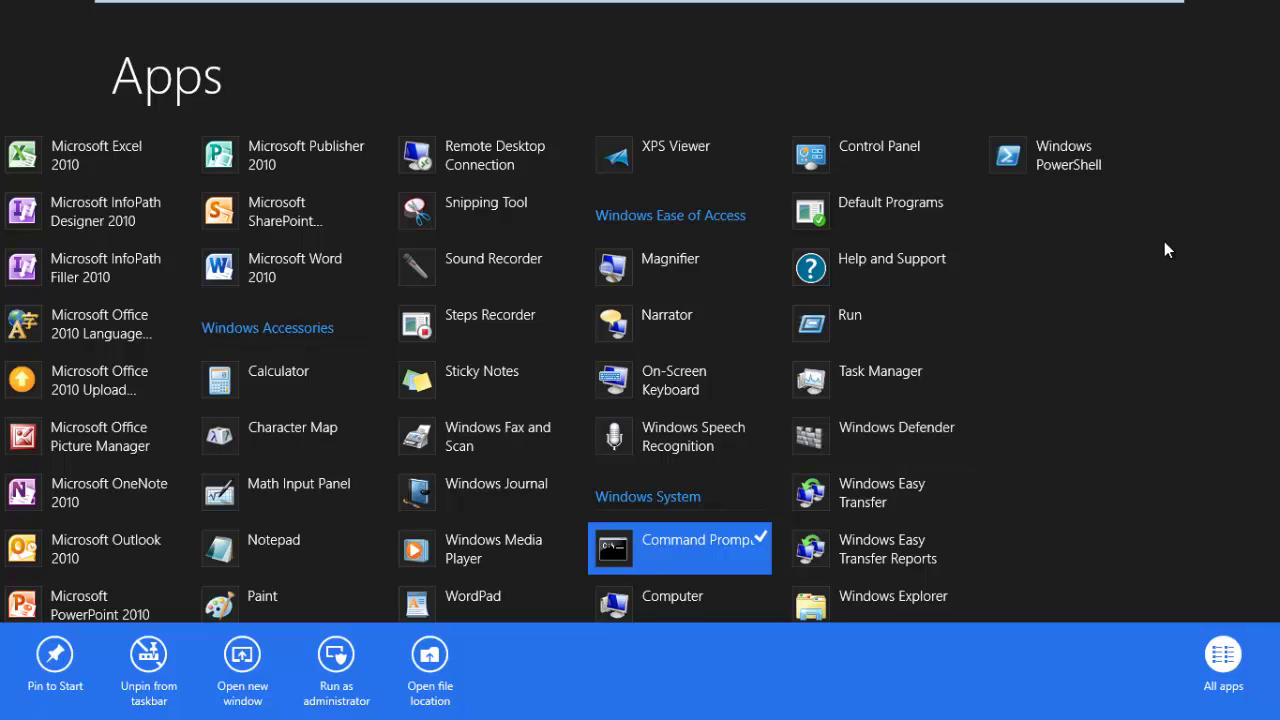
key("super")
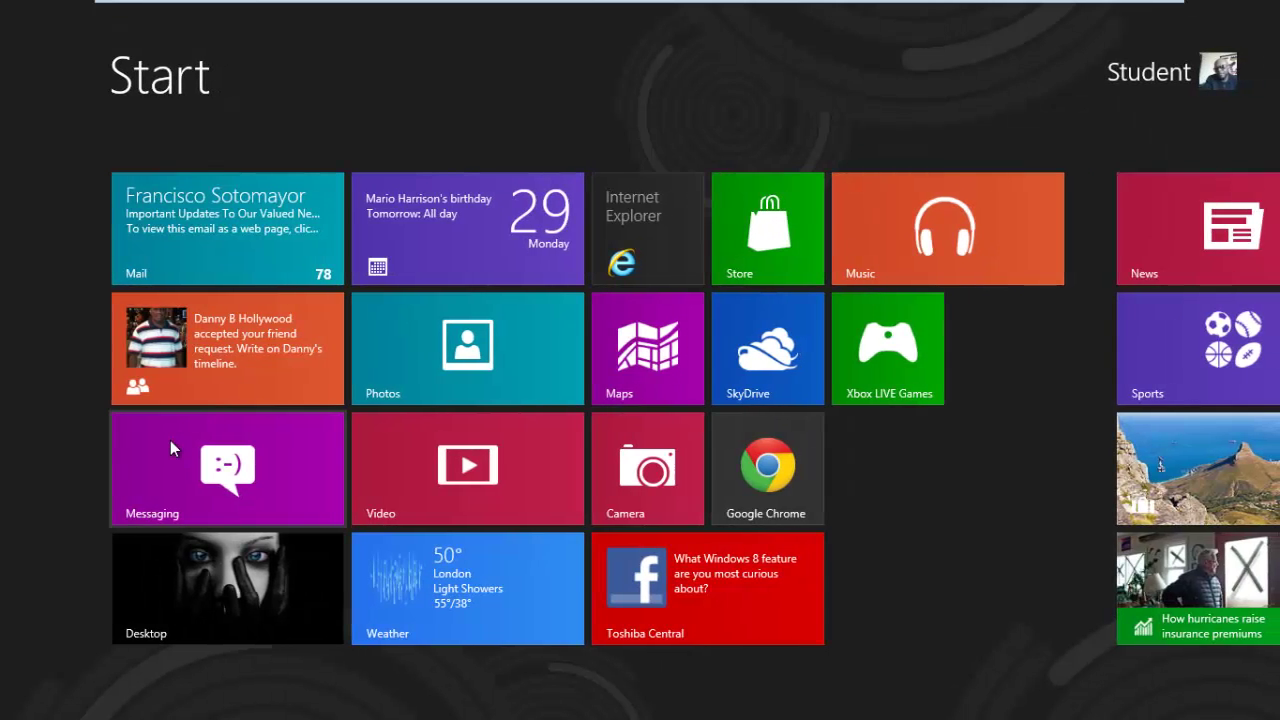
key("super")
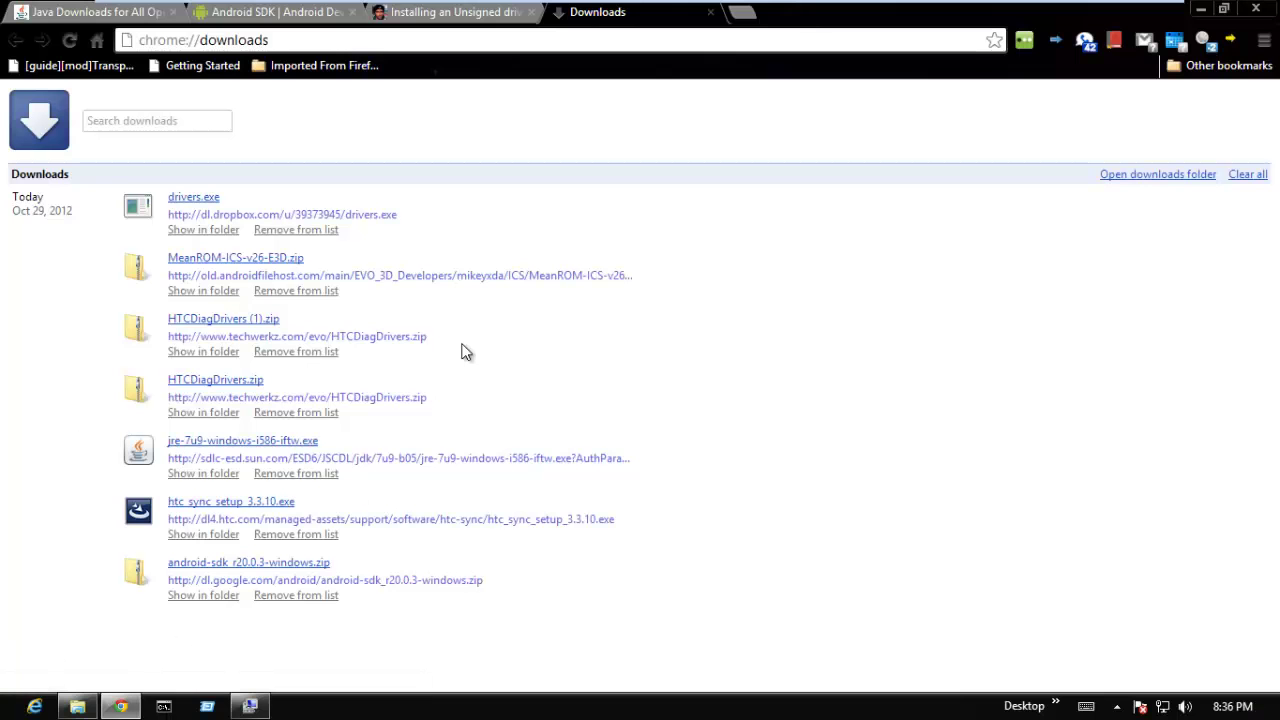
Minimize the browser, open a Command Prompt and change its directory to /androidsdk/tools.
left_click(1201, 10)
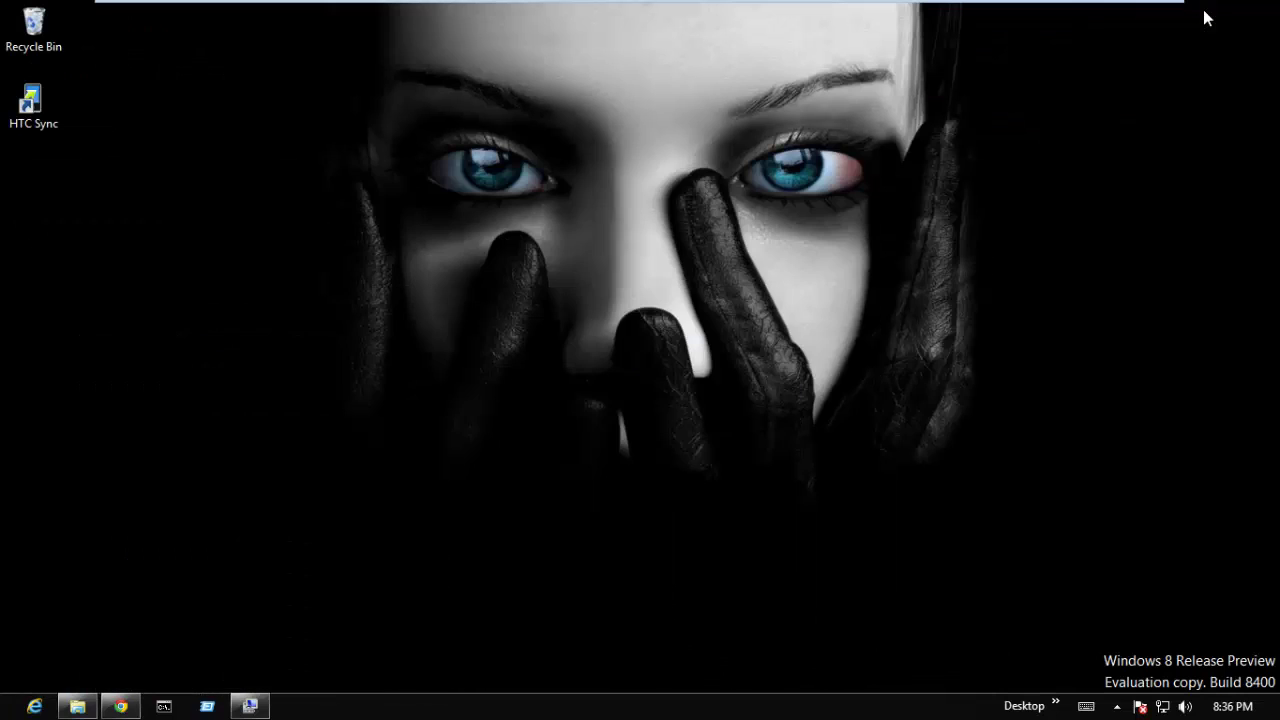
left_click(165, 706)
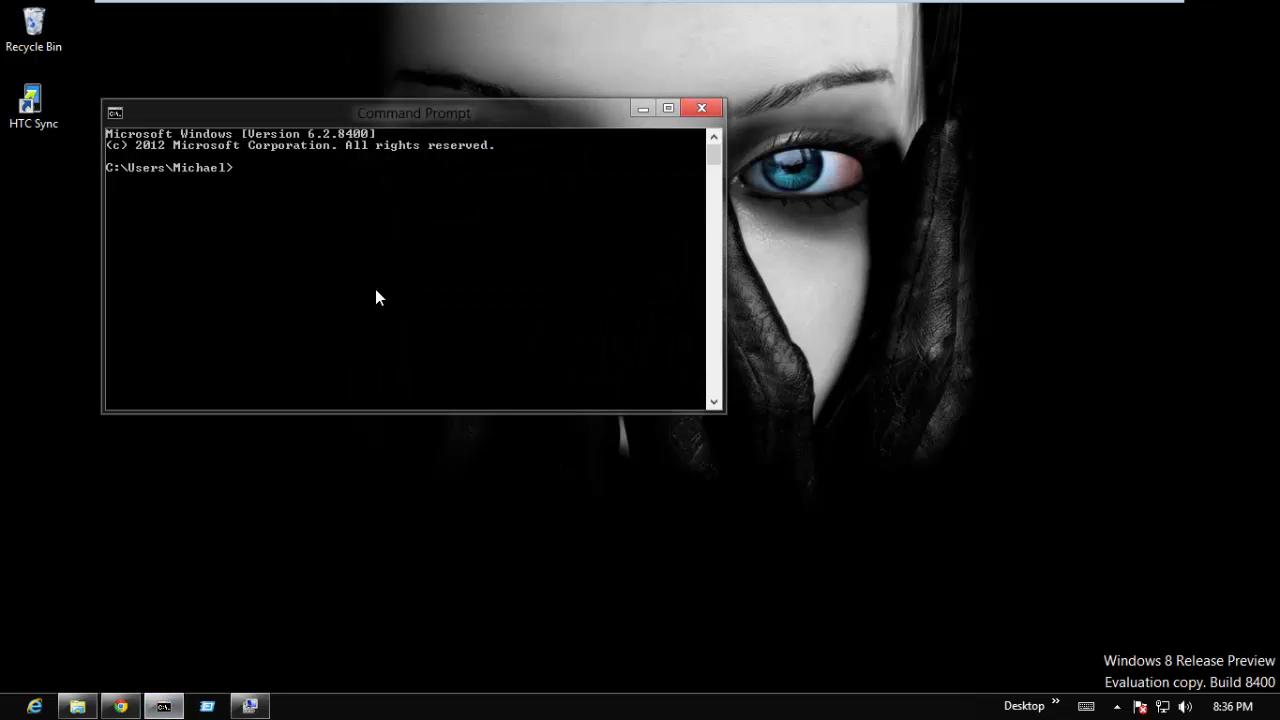
type("cd /androidsdk/tools")
key("Return")
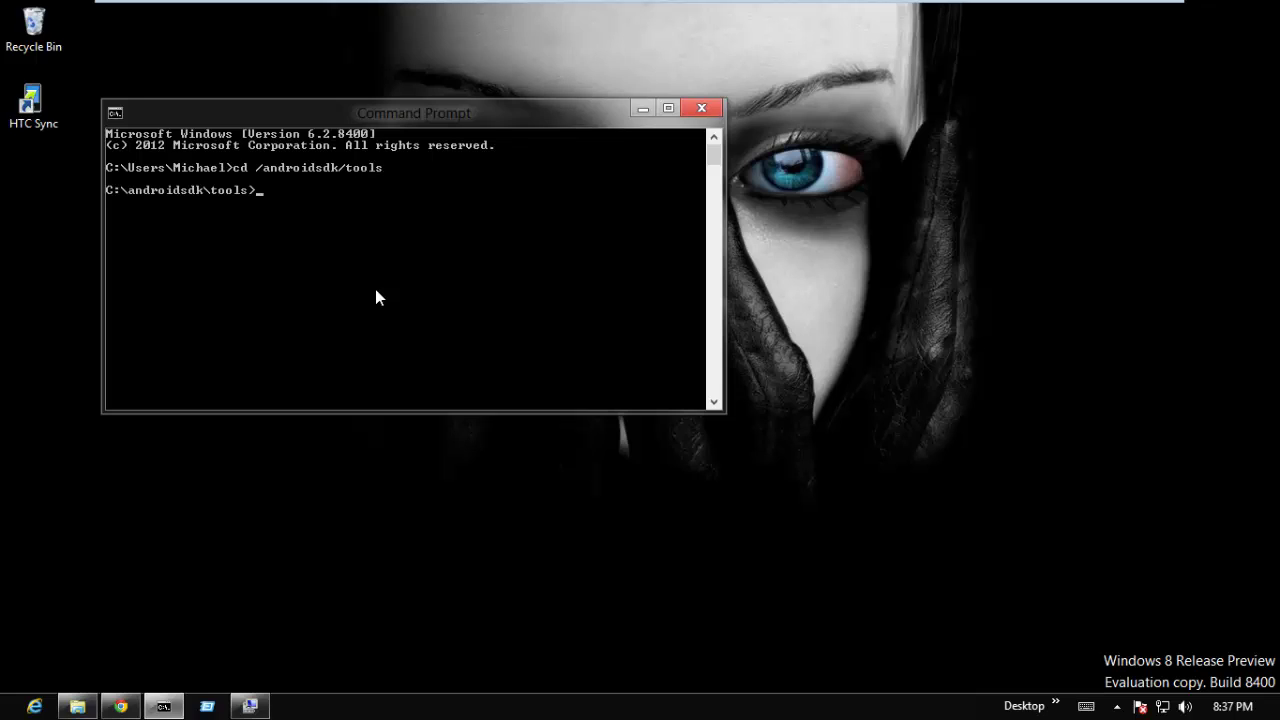
Launch the Android SDK Manager by running the android command in the tools directory.
type("adb")
key("BackSpace")
key("BackSpace")
type("ndro")
key("BackSpace")
key("BackSpace")
type("roid")
key("Return")
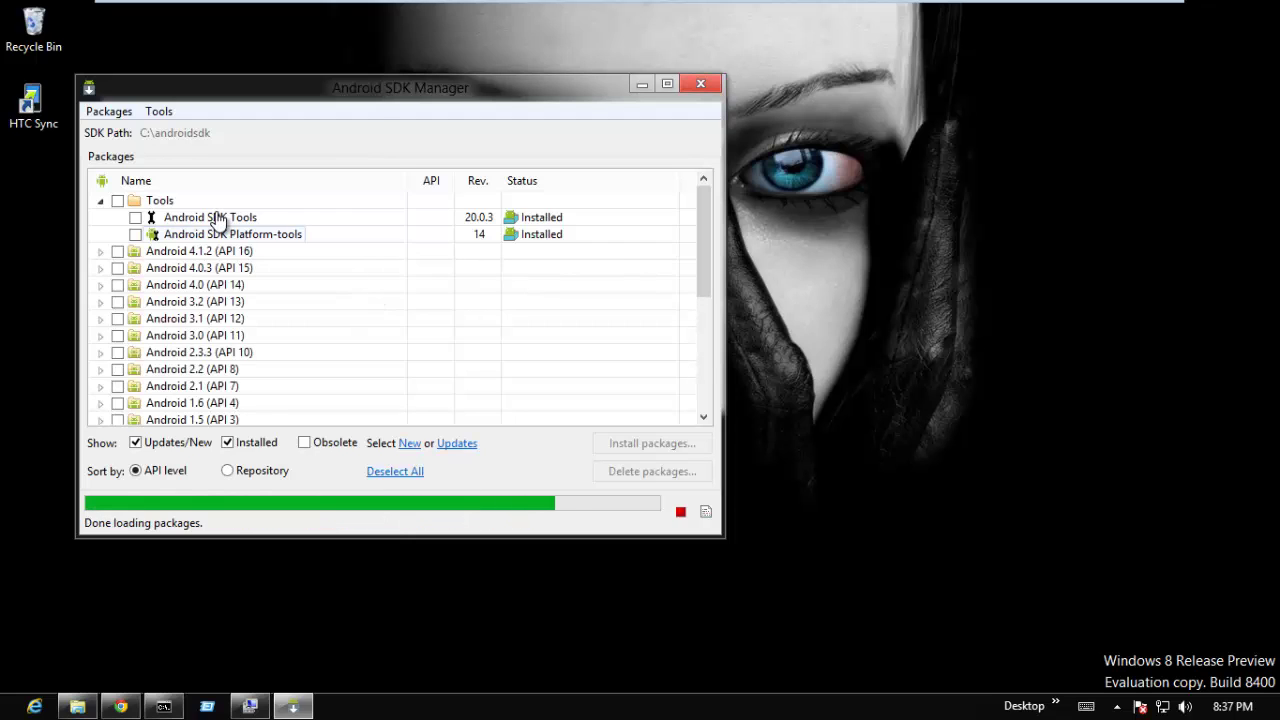
Mark the Tools group and the Google USB Driver under Extras for selection, and close the Android SDK Manager.
left_click(117, 201)
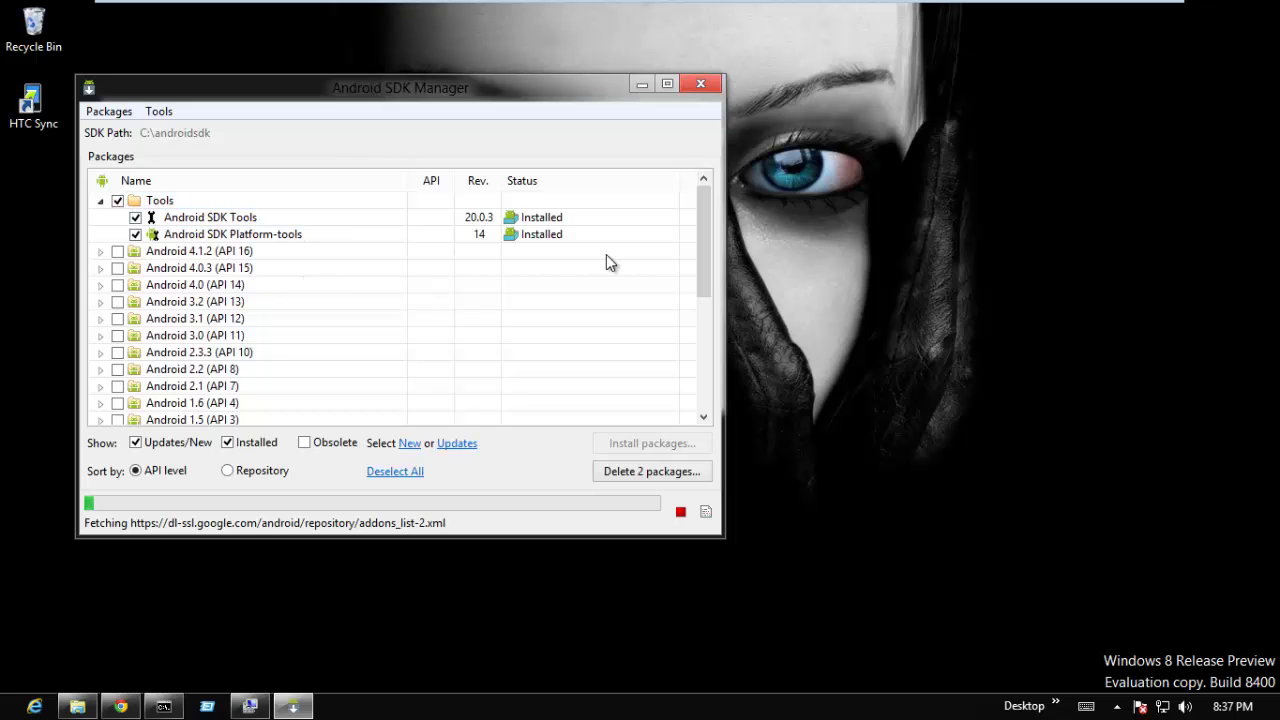
left_click_drag(710, 348, 706, 408)
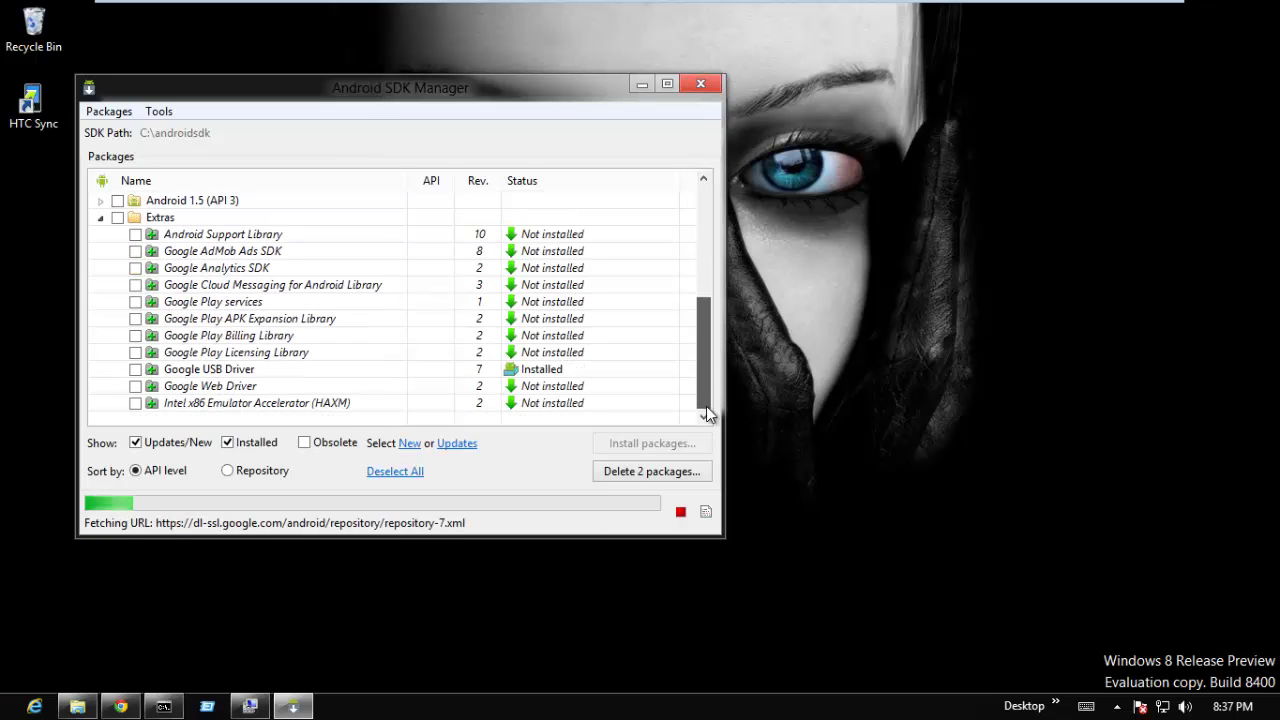
left_click(136, 370)
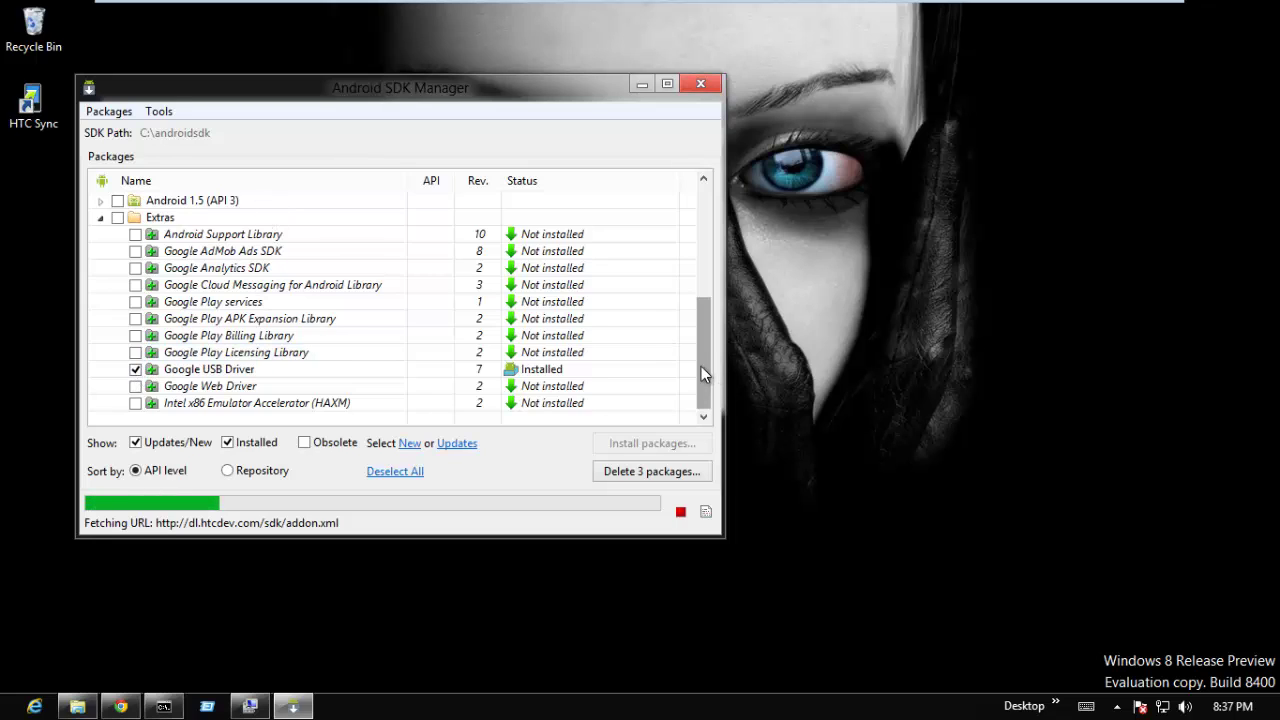
left_click_drag(701, 372, 702, 188)
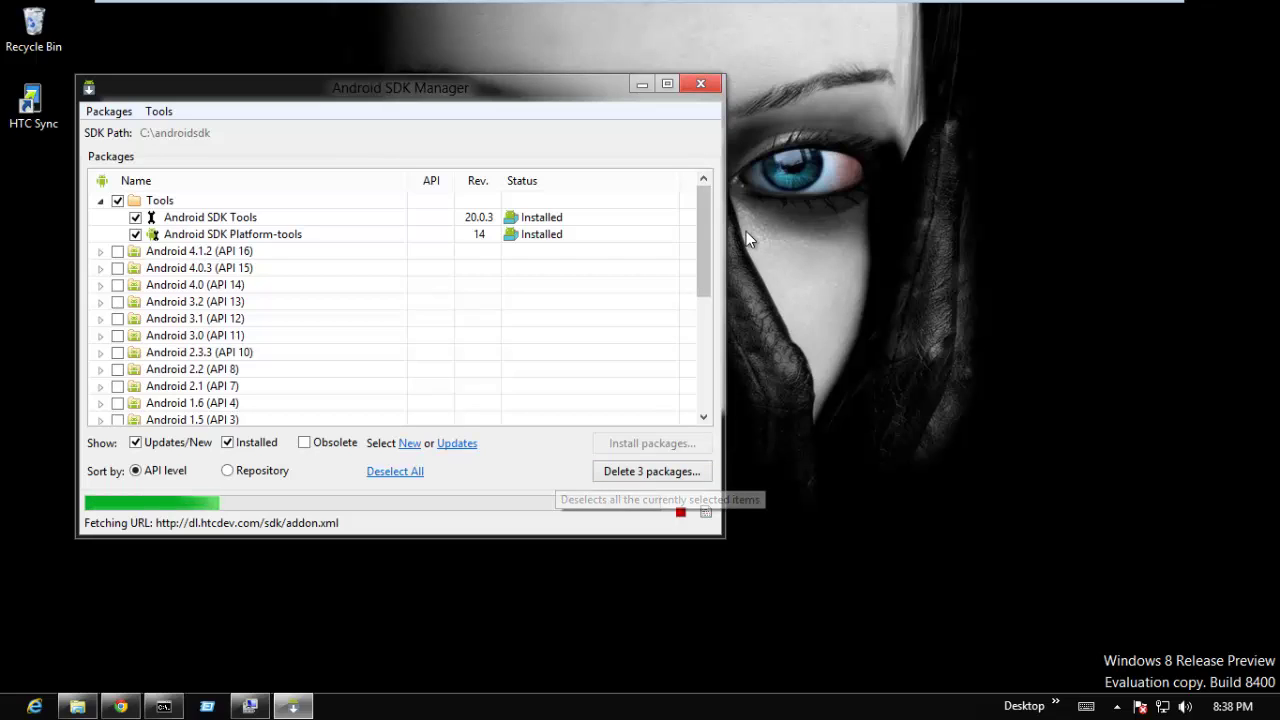
left_click(702, 87)
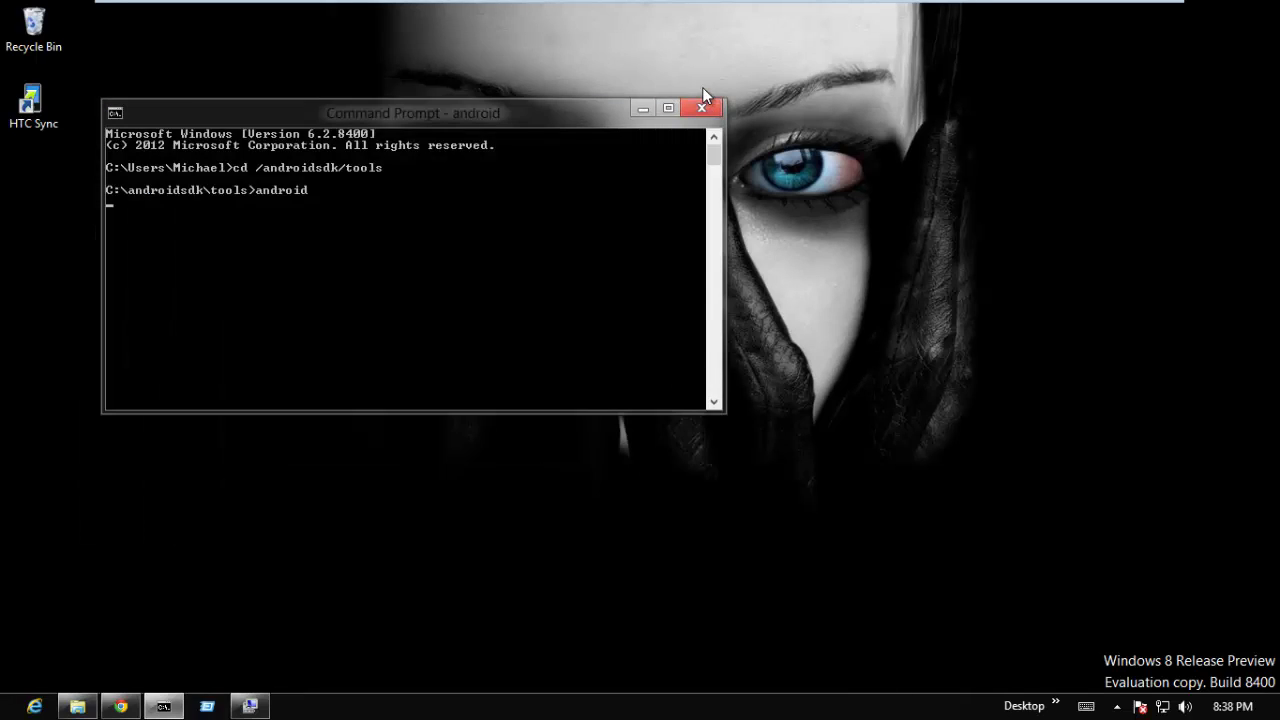
Open the platform-tools folder inside C:\androidsdk and select adb, AdbWinApi.dll and AdbWinUsbApi.dll.
left_click(75, 708)
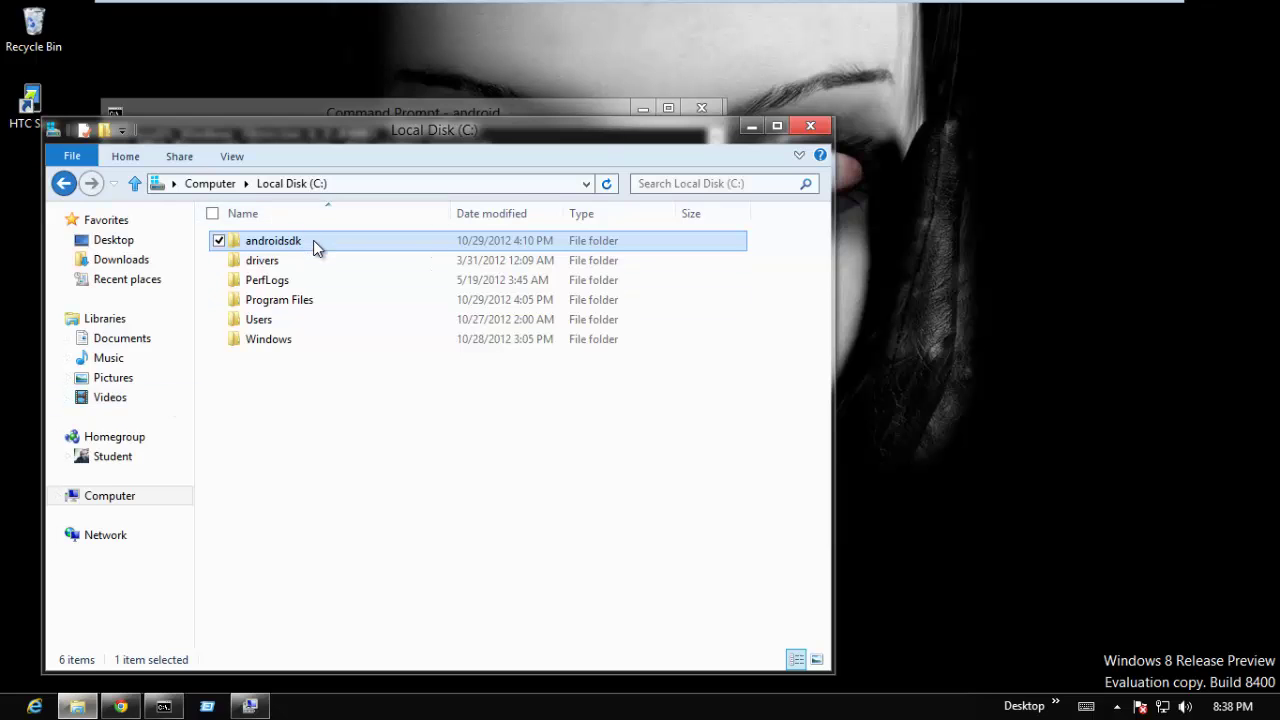
double_click(313, 240)
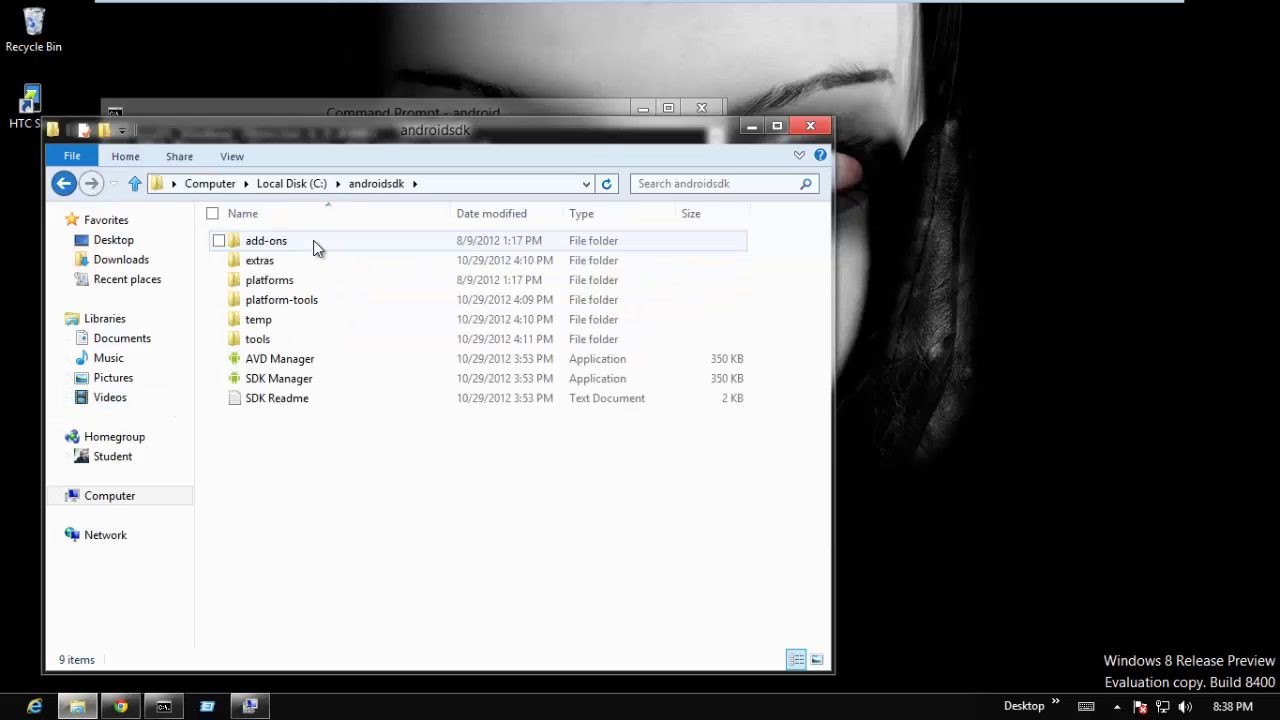
double_click(263, 305)
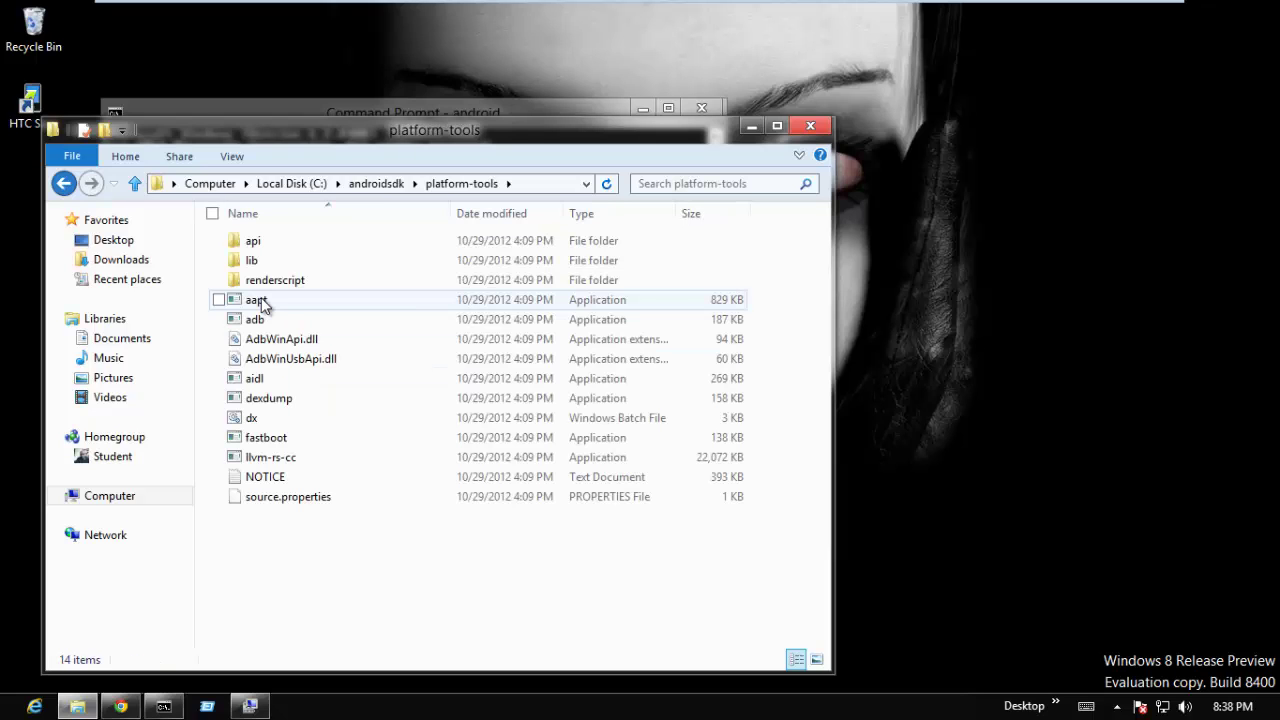
left_click(270, 318)
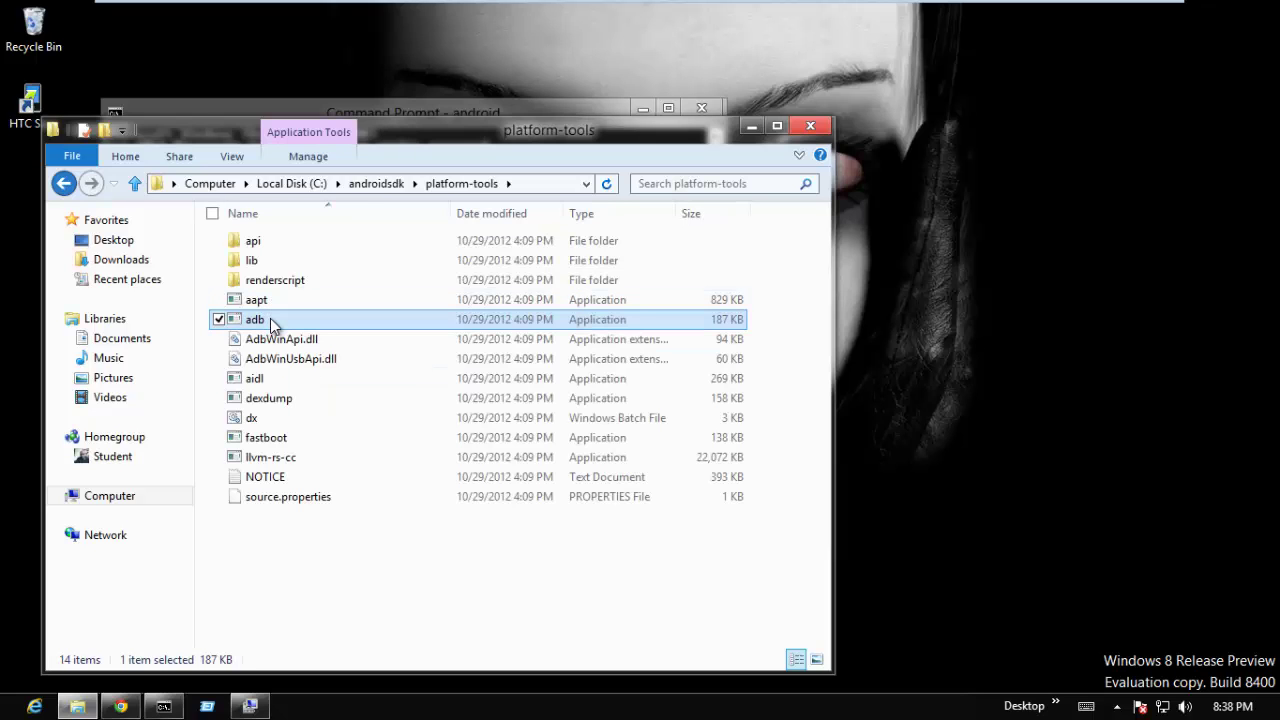
key("shift+Down")
key("shift+Down")
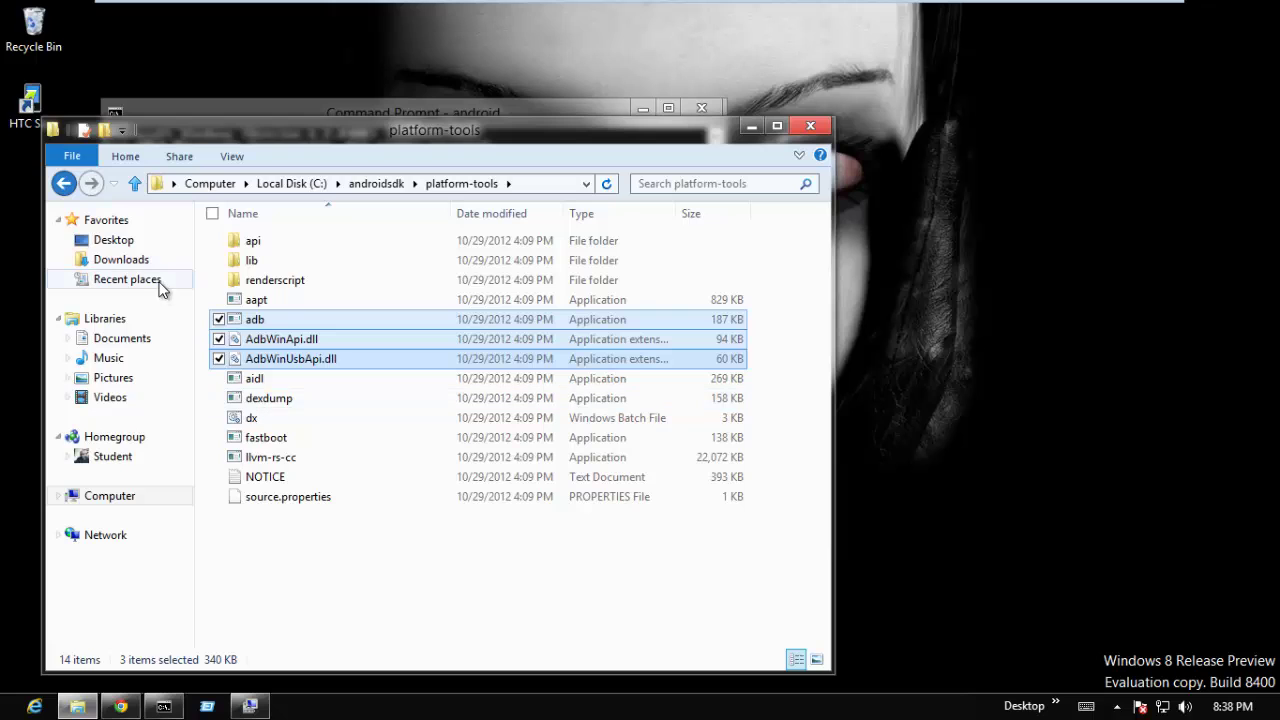
Check the androidsdk tools folder for the adb files and fastboot, and close the folder window.
left_click(64, 185)
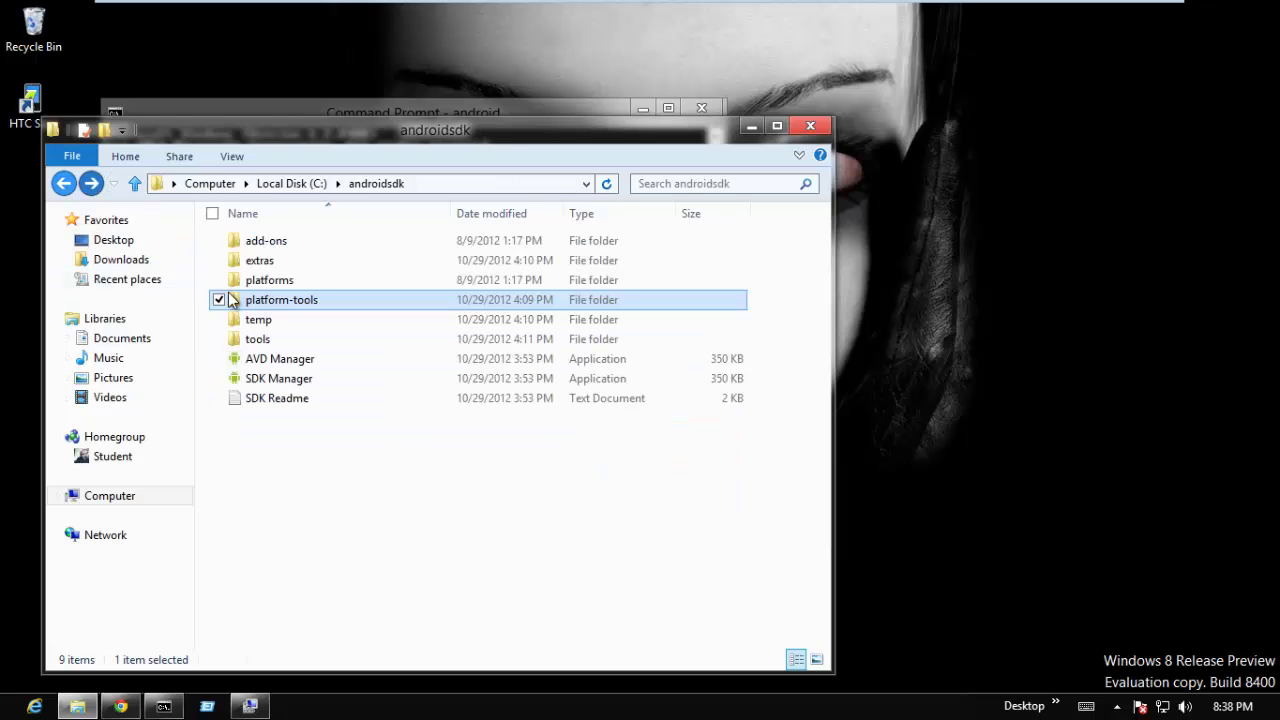
double_click(257, 340)
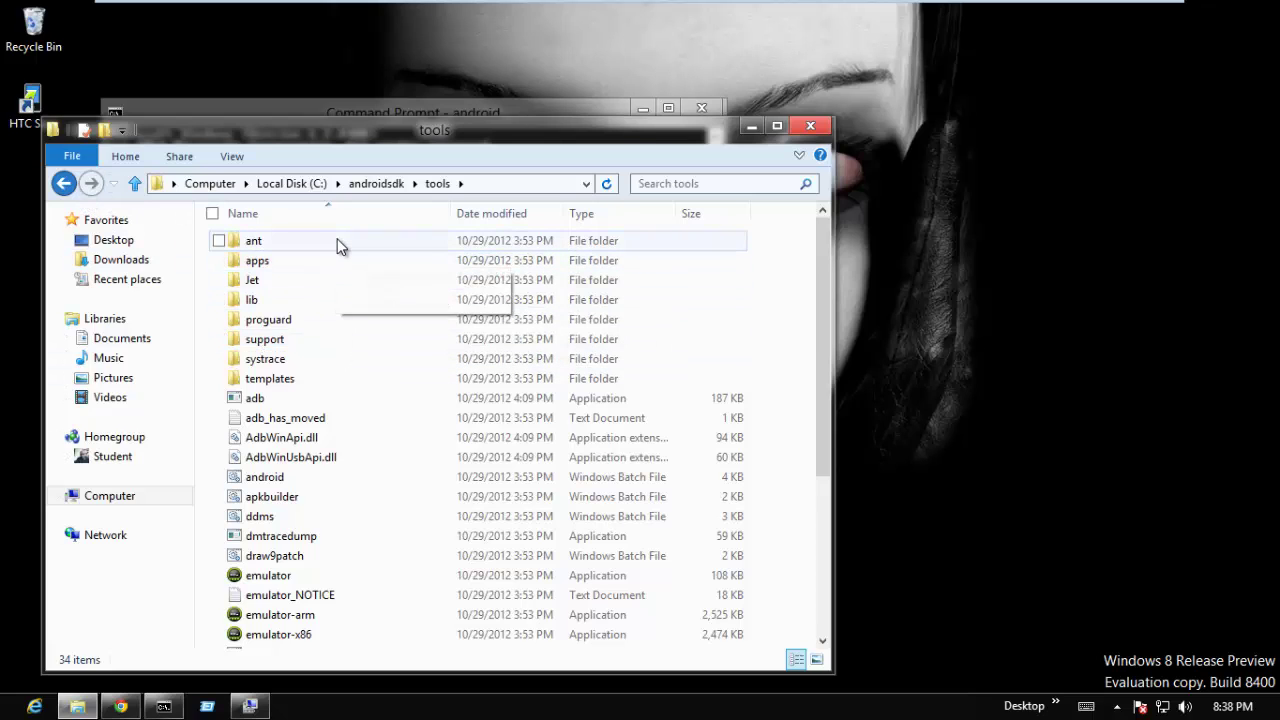
mouse_move(337, 240)
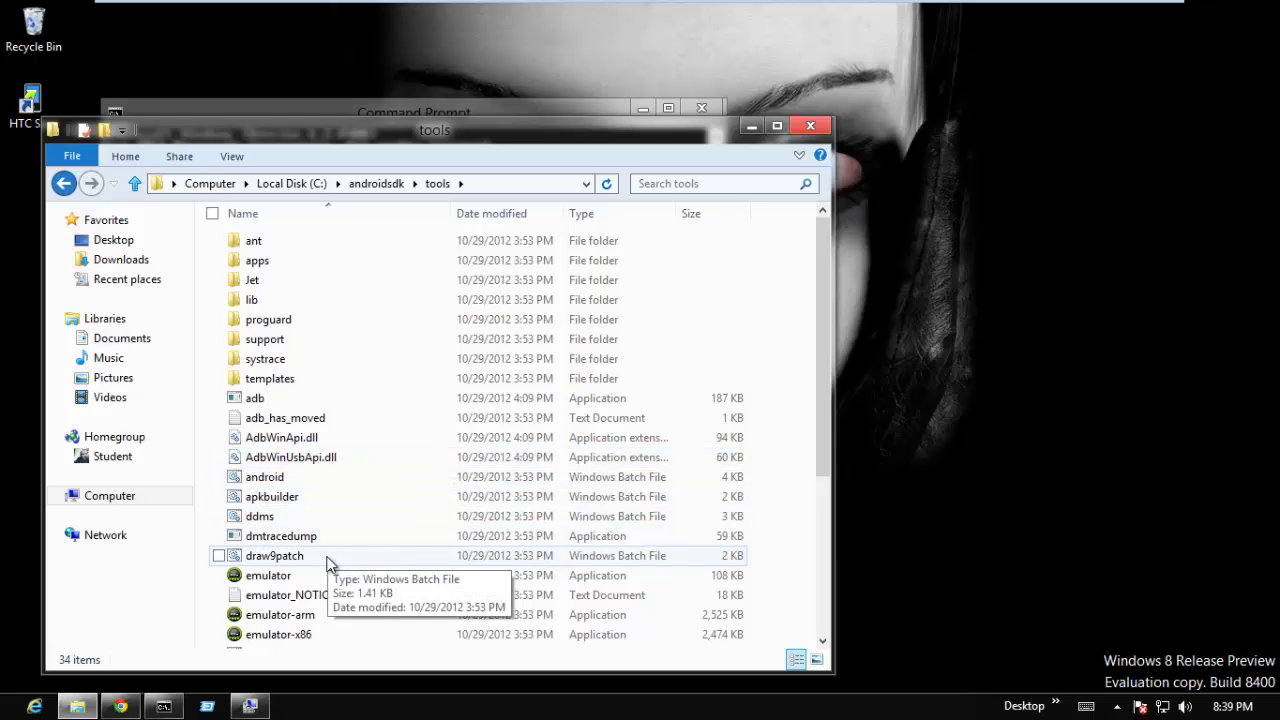
left_click_drag(819, 395, 812, 533)
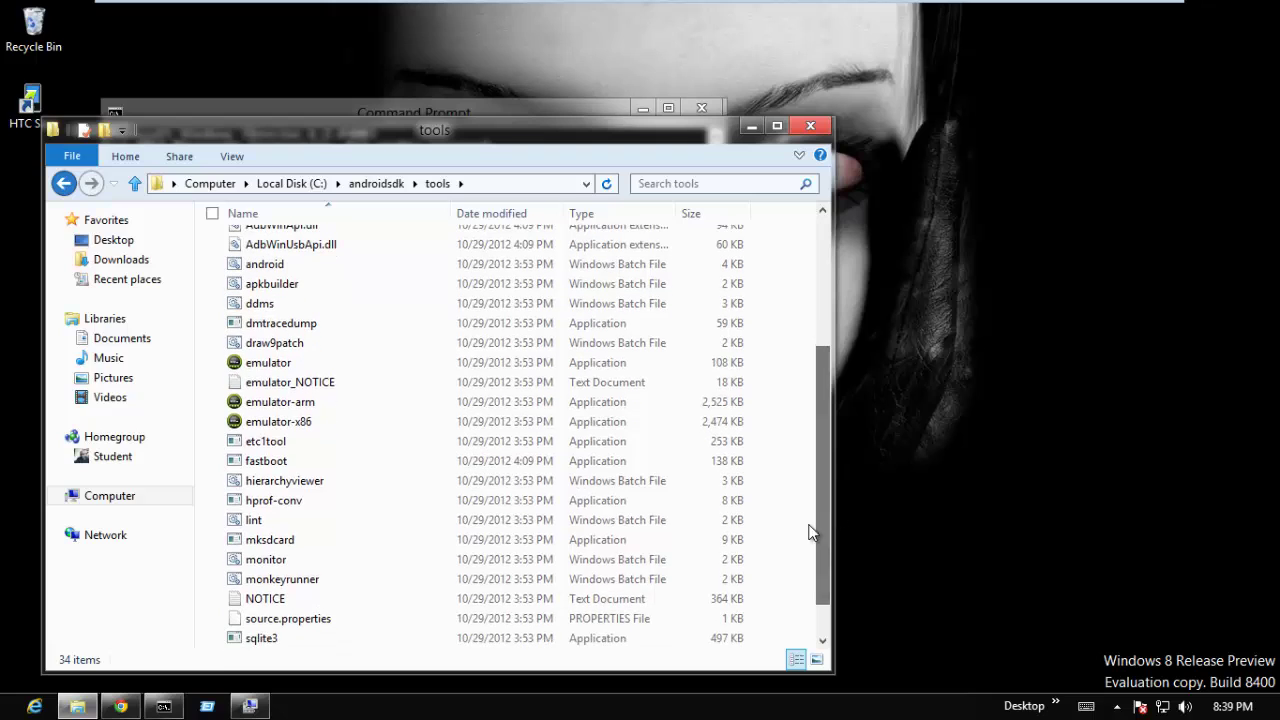
left_click(282, 463)
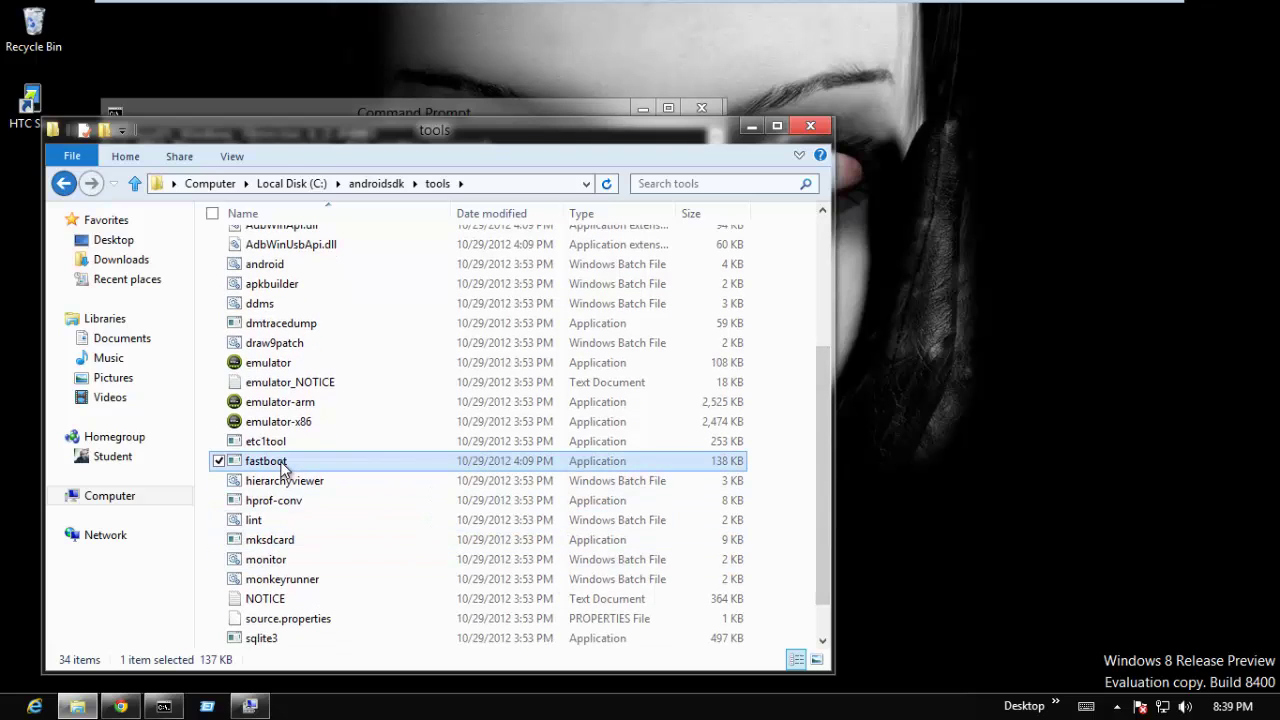
left_click(815, 126)
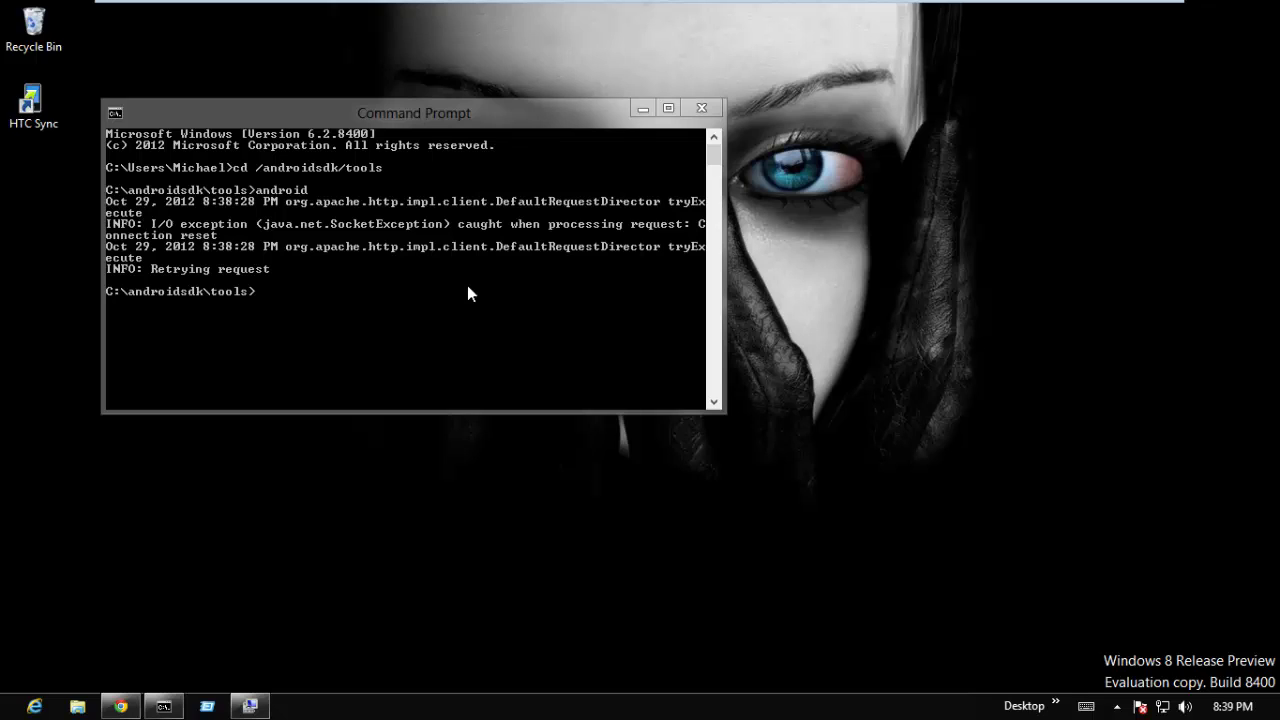
Minimize the Command Prompt, switch to Chrome and close its Downloads tab to show the unsigned driver article.
left_click(640, 111)
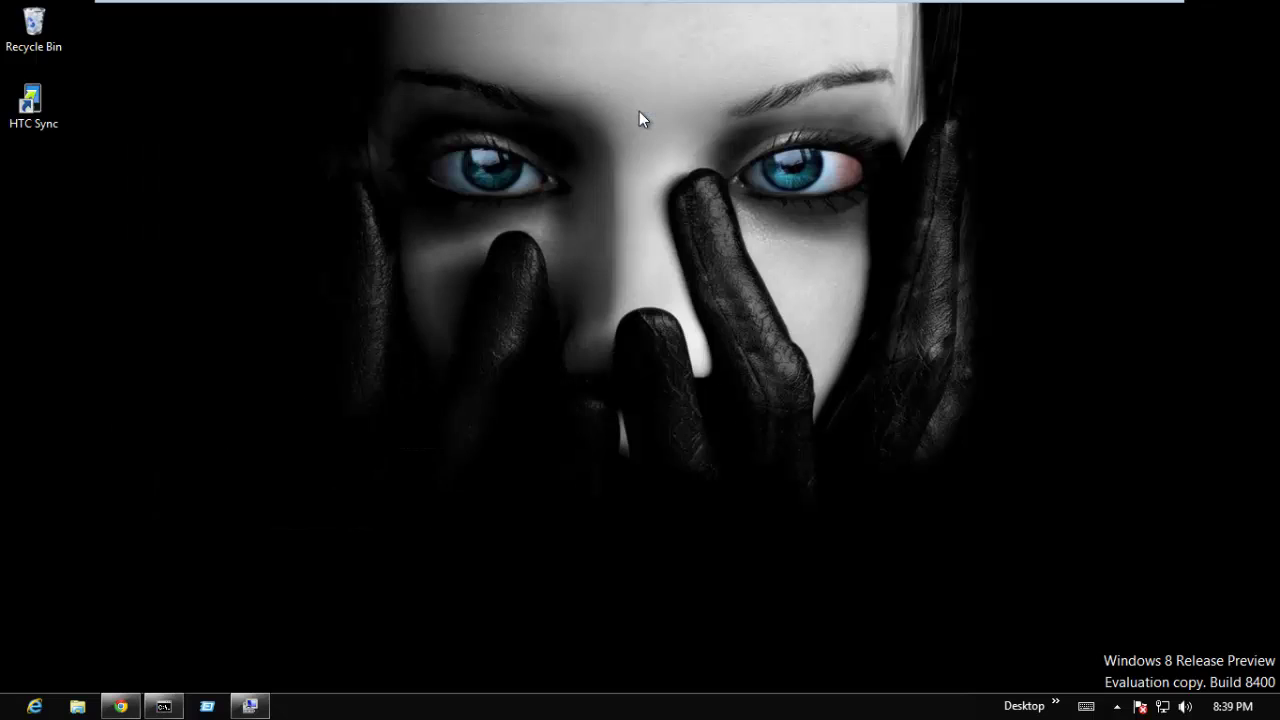
left_click(121, 706)
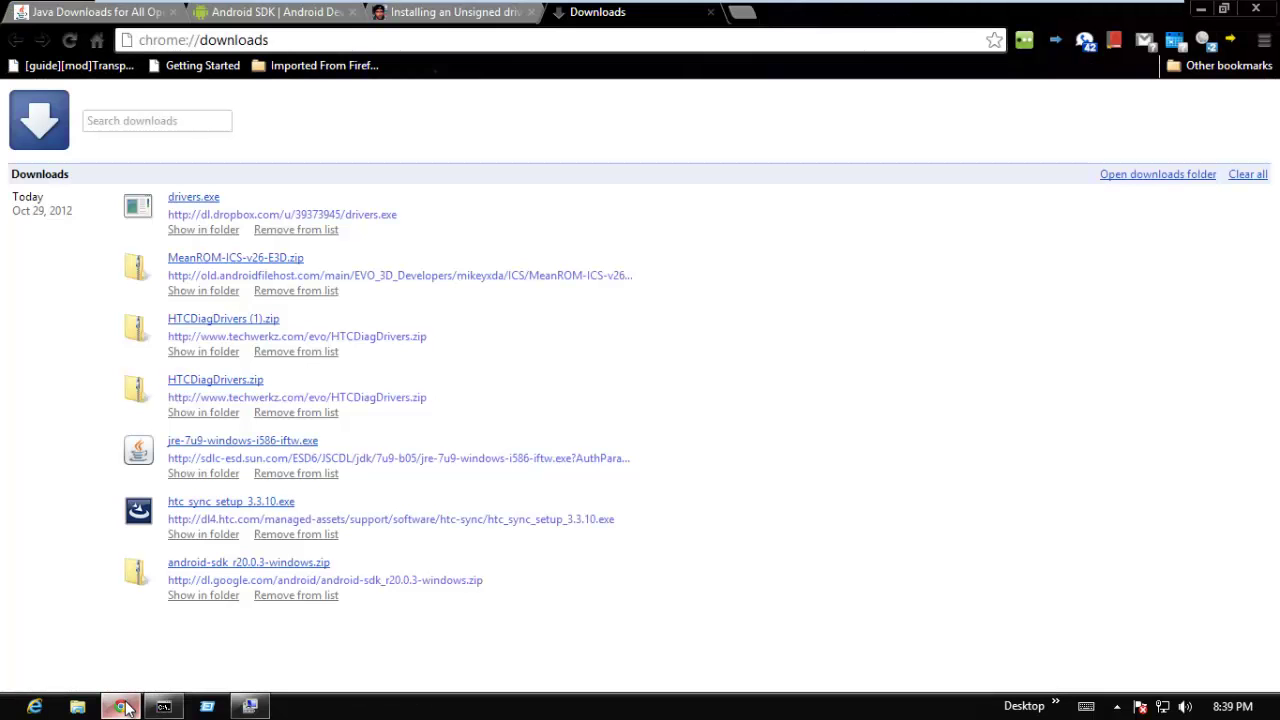
left_click(712, 14)
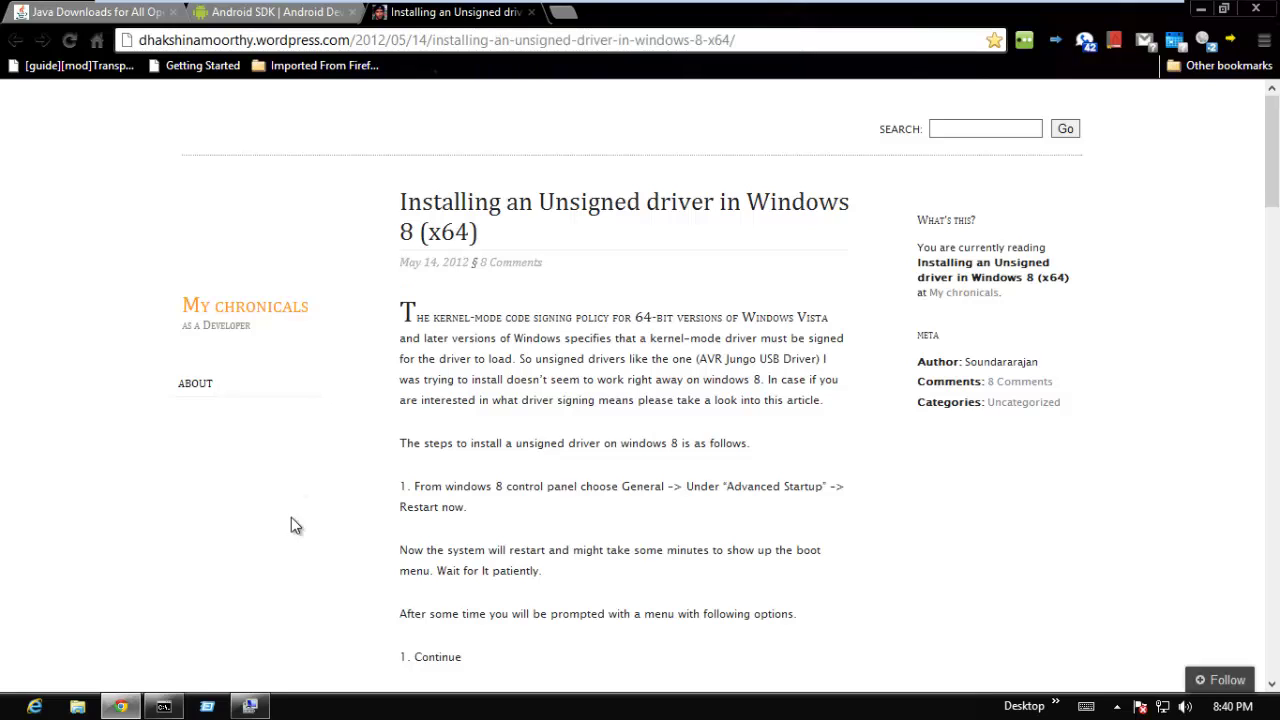
Run compmgmt.msc and show Device Manager in Computer Management.
left_click(207, 706)
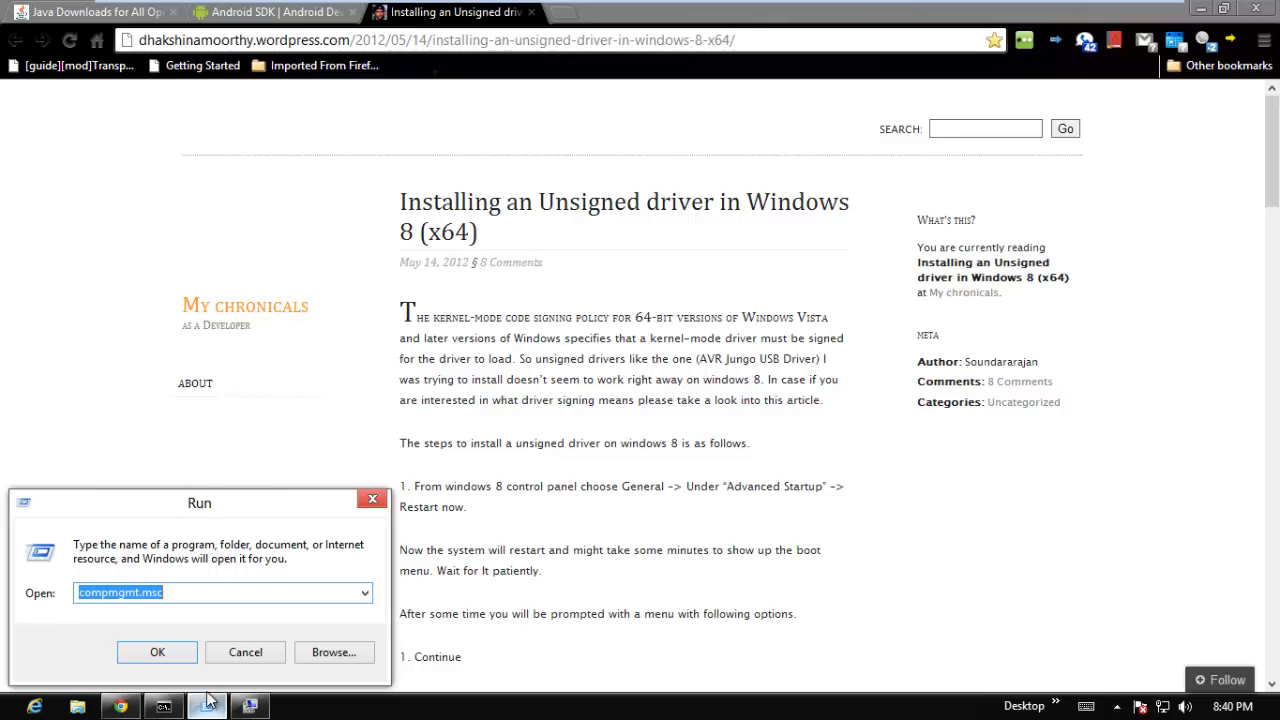
mouse_move(213, 700)
left_click(171, 655)
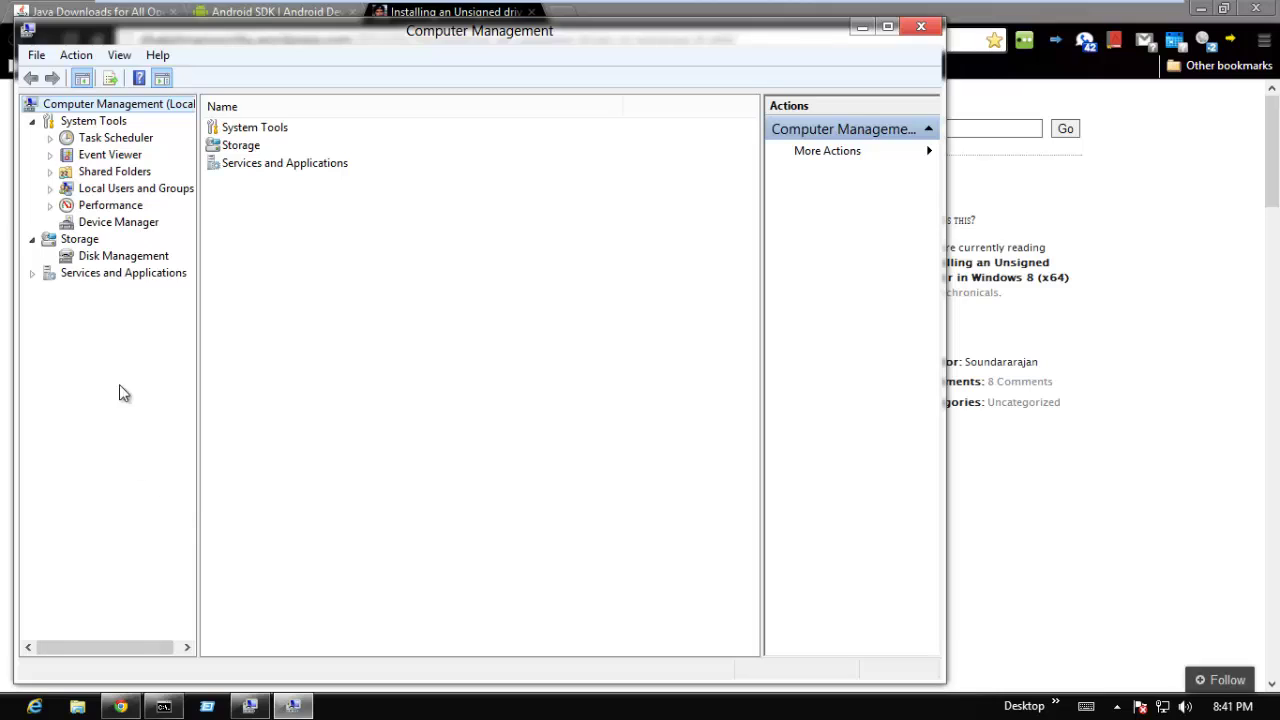
left_click(127, 226)
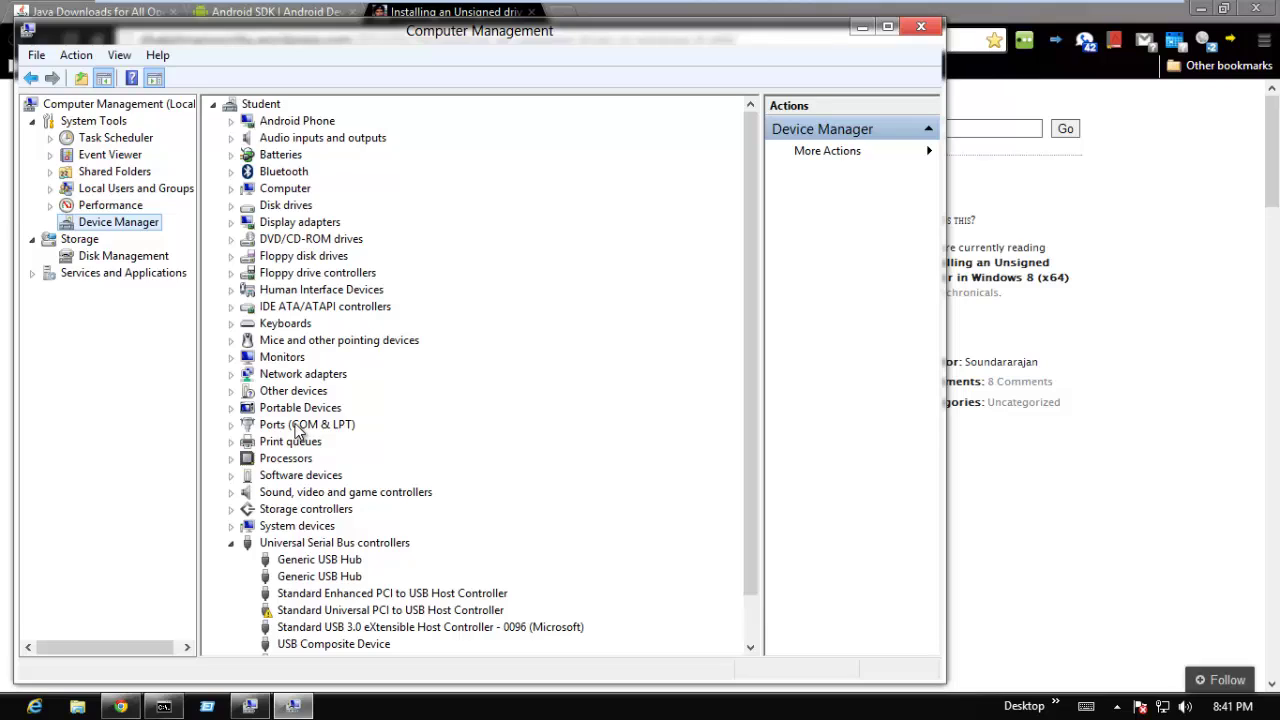
Open the Android ADB Interface's driver properties under Android Phone and start a driver update that browses the computer for driver software.
left_click(294, 175)
double_click(284, 124)
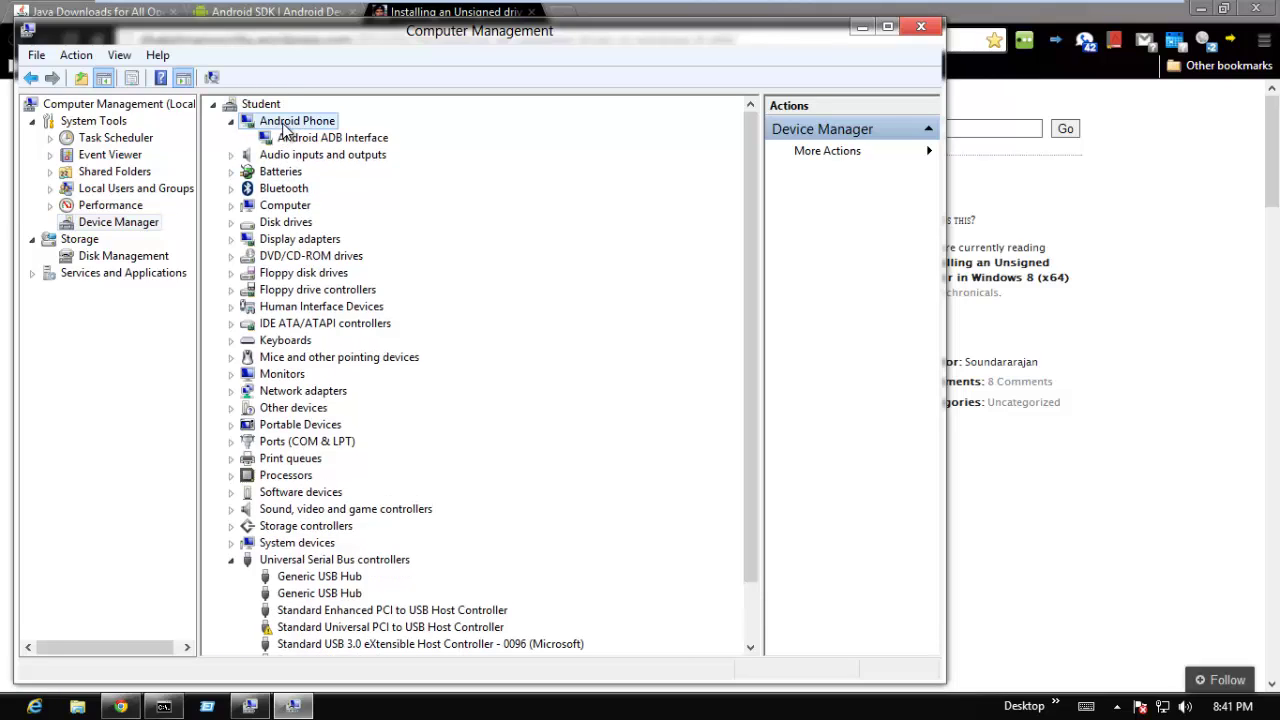
double_click(290, 137)
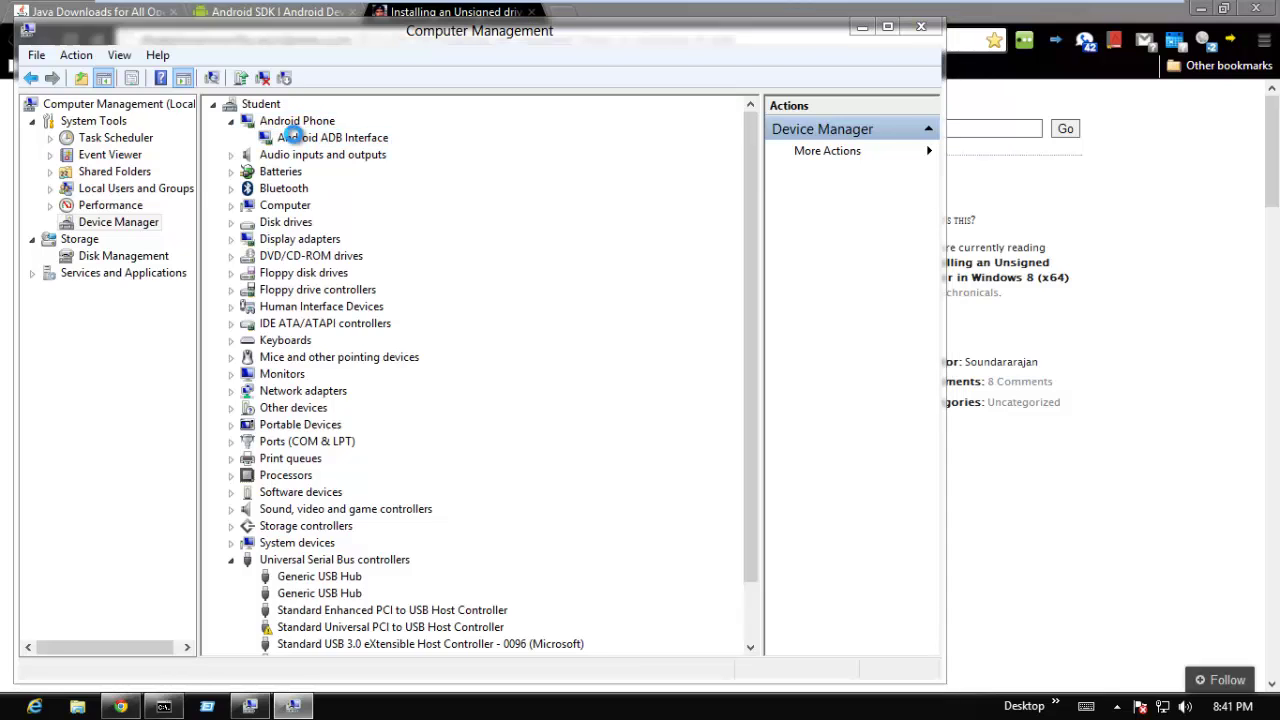
left_click(366, 182)
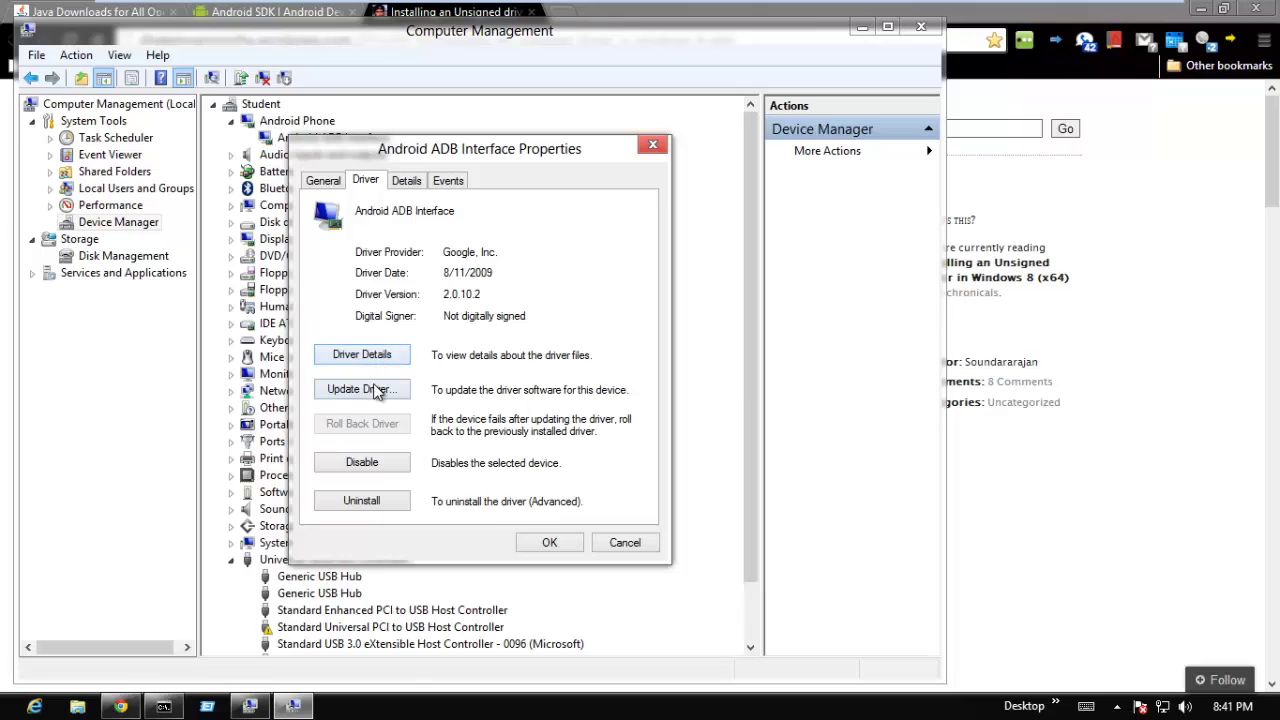
left_click(362, 389)
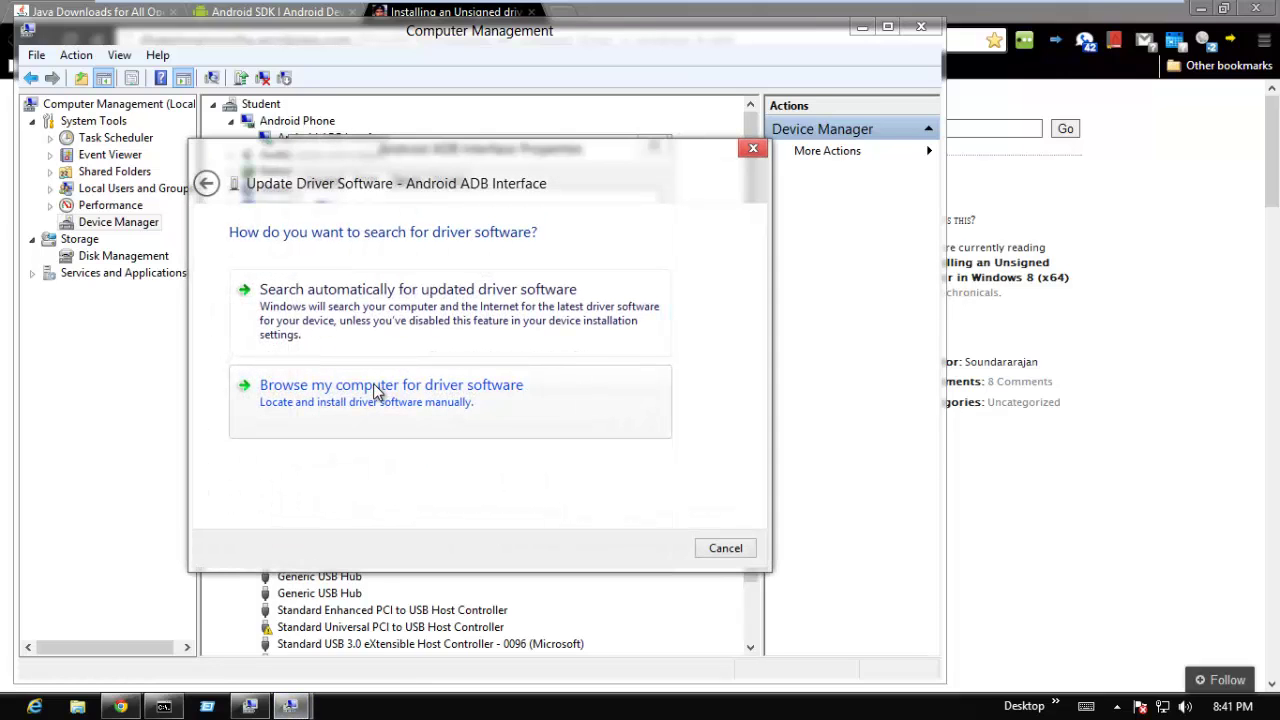
left_click(470, 390)
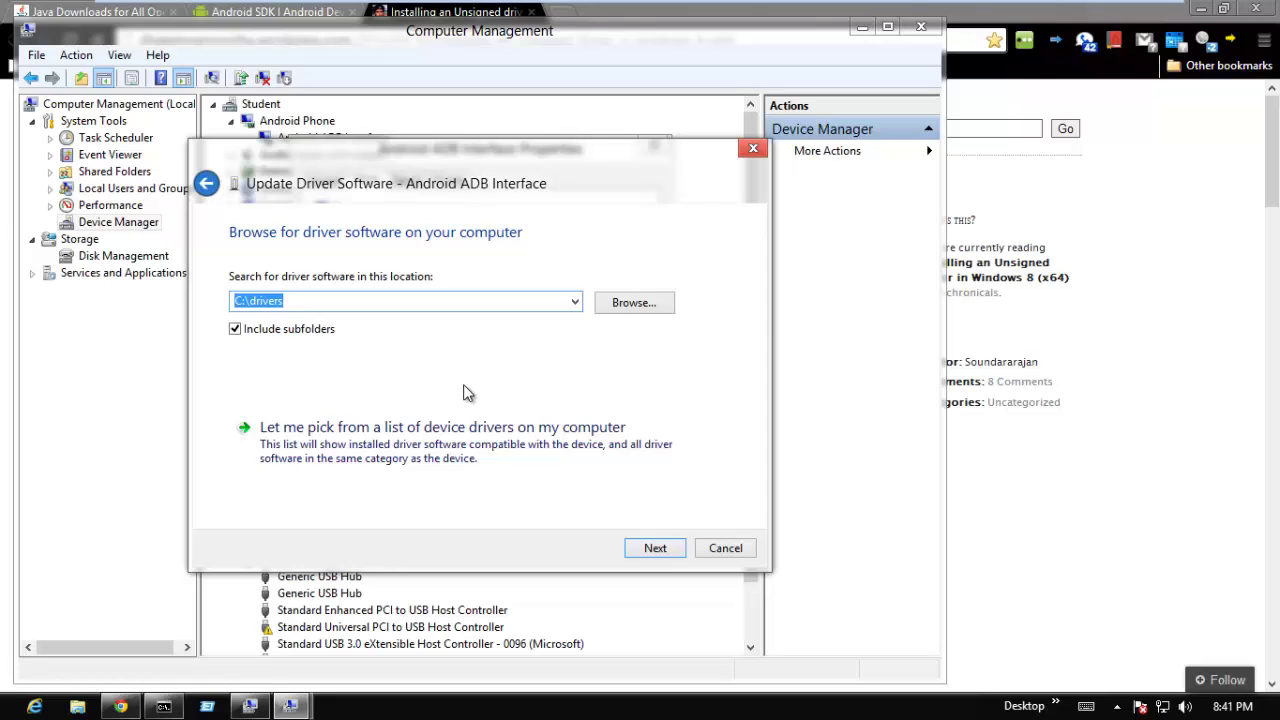
Choose the drivers folder on Local Disk (C:) as the location to search for driver software.
left_click(644, 304)
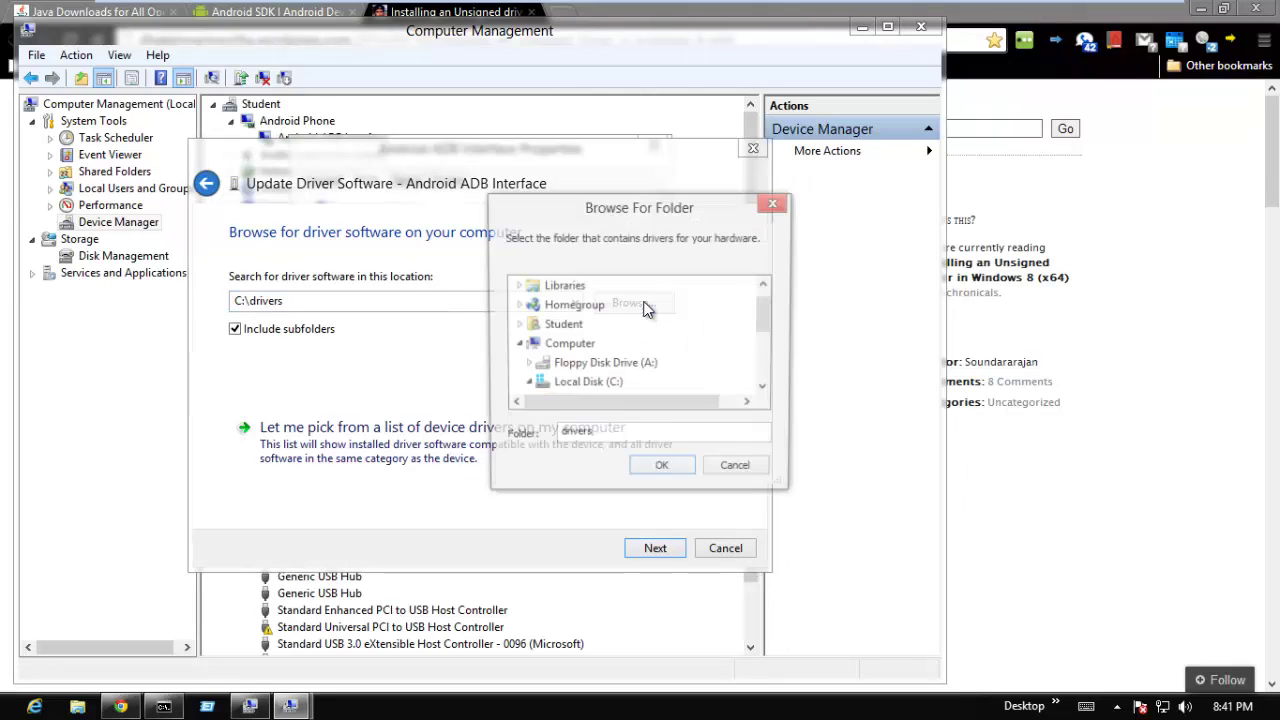
left_click(556, 345)
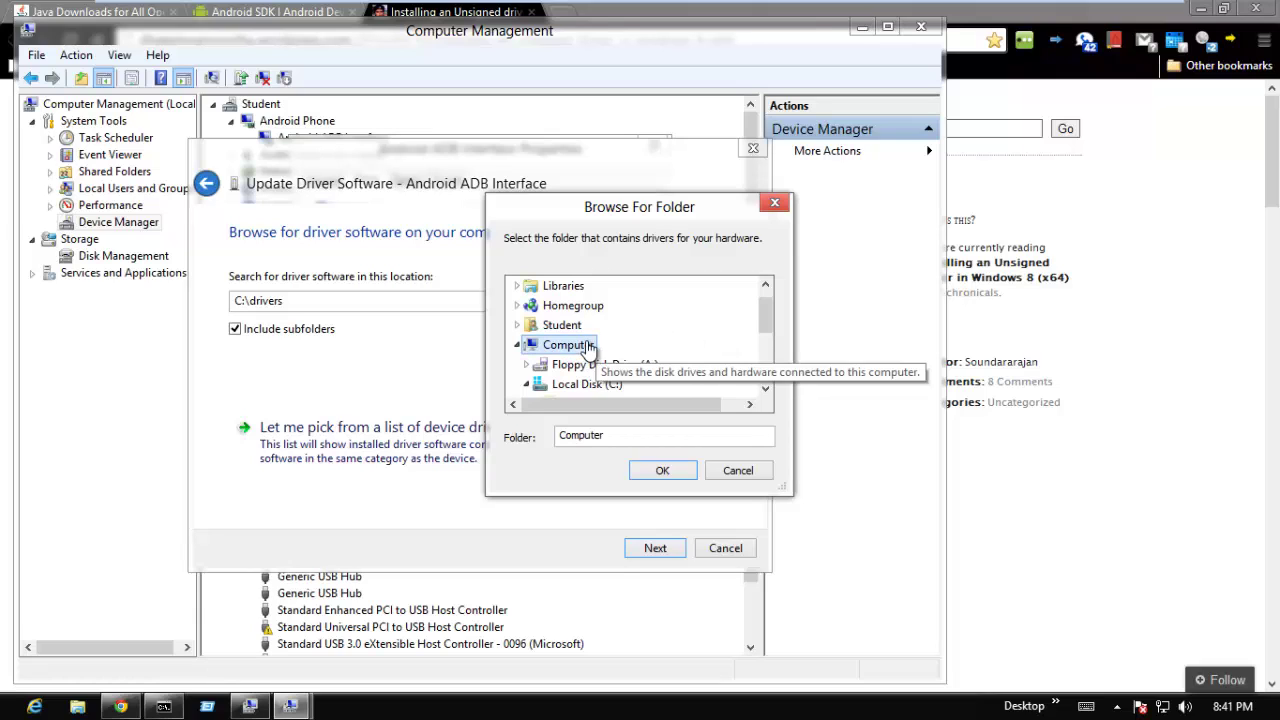
left_click(608, 385)
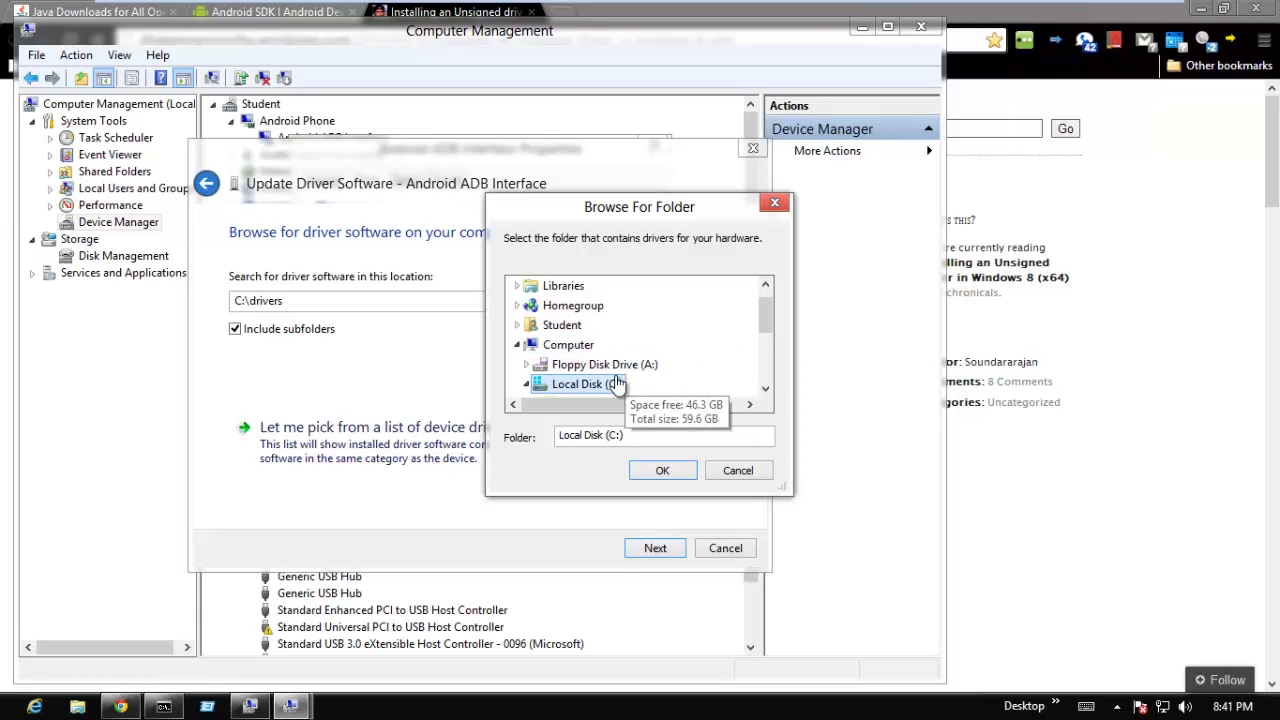
left_click(765, 388)
left_click(765, 388)
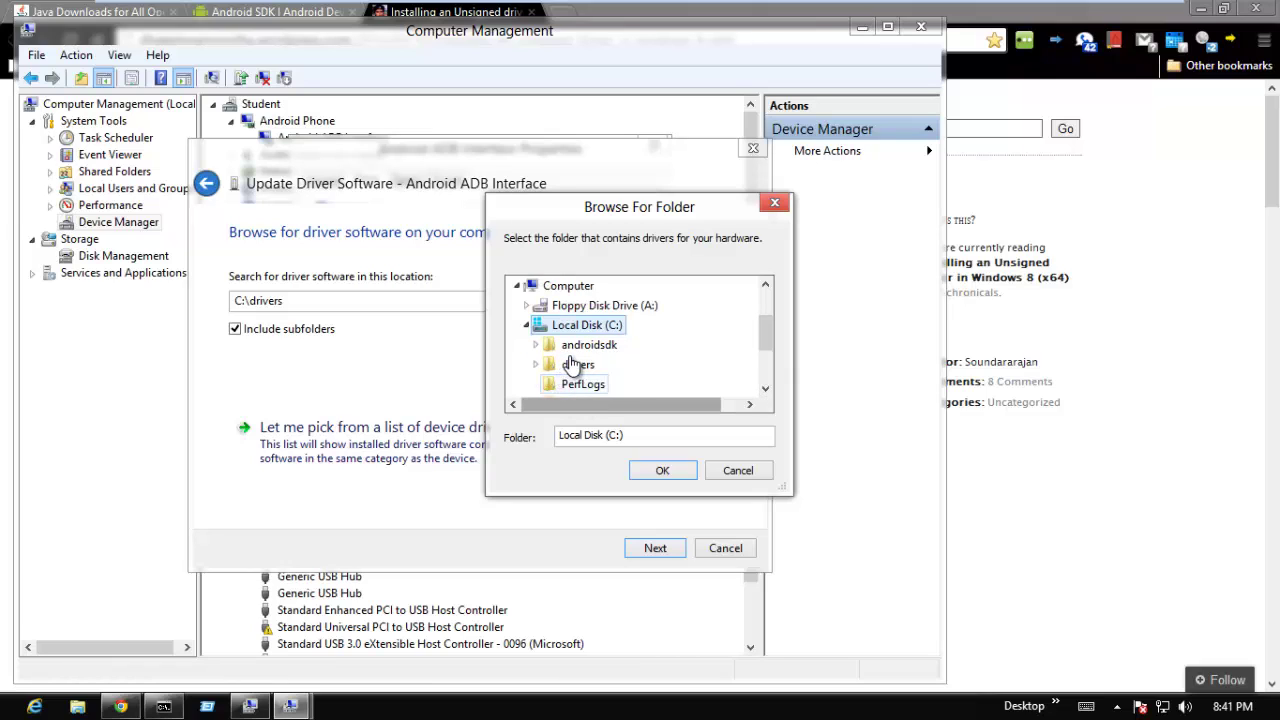
left_click(573, 365)
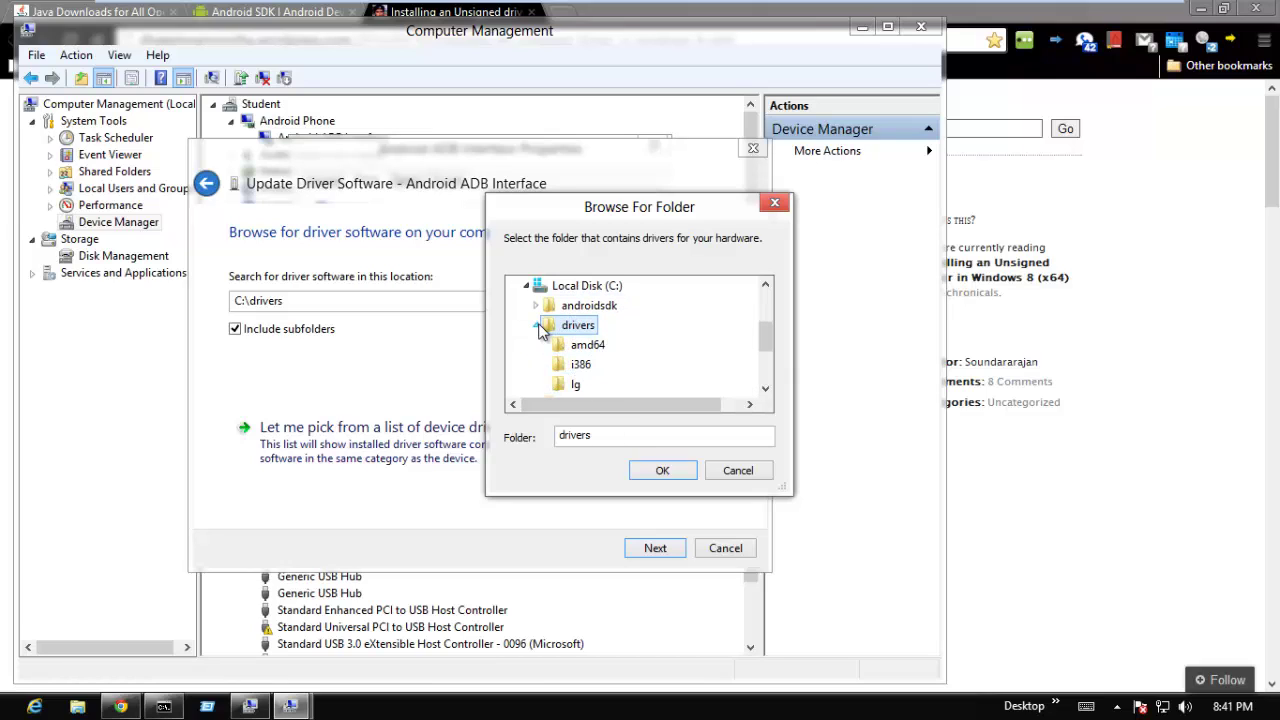
left_click(537, 325)
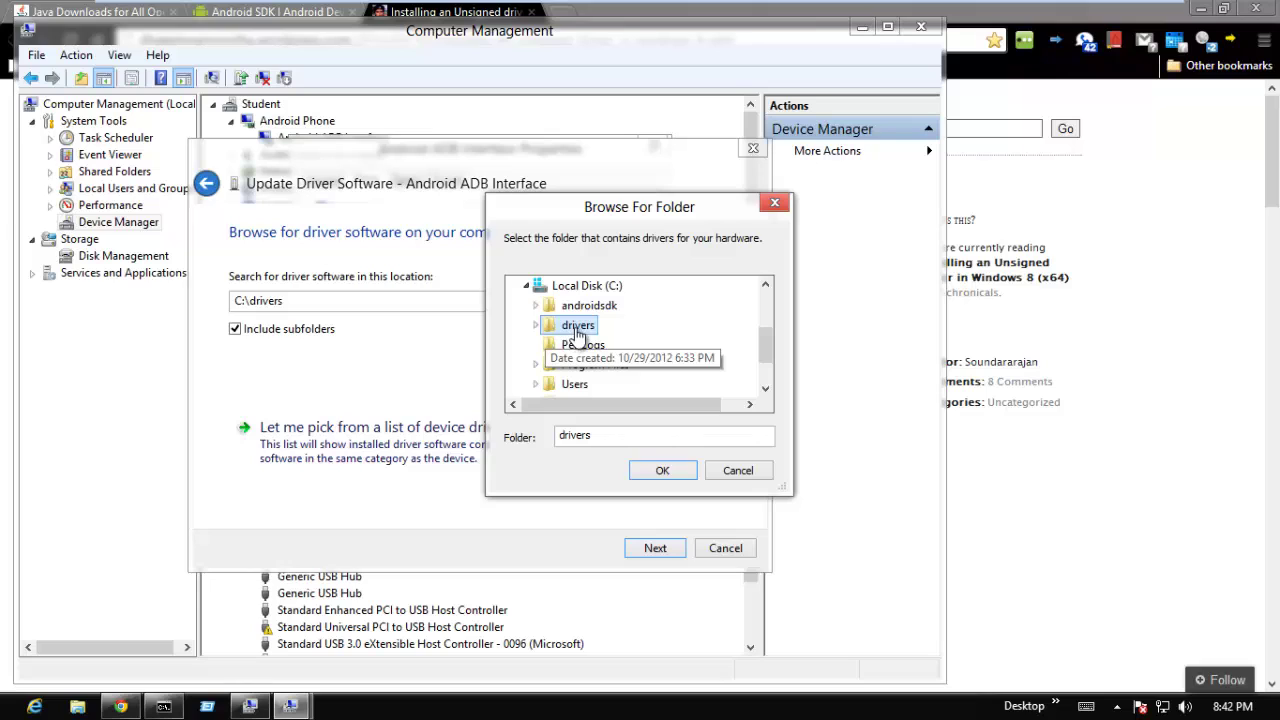
left_click(668, 466)
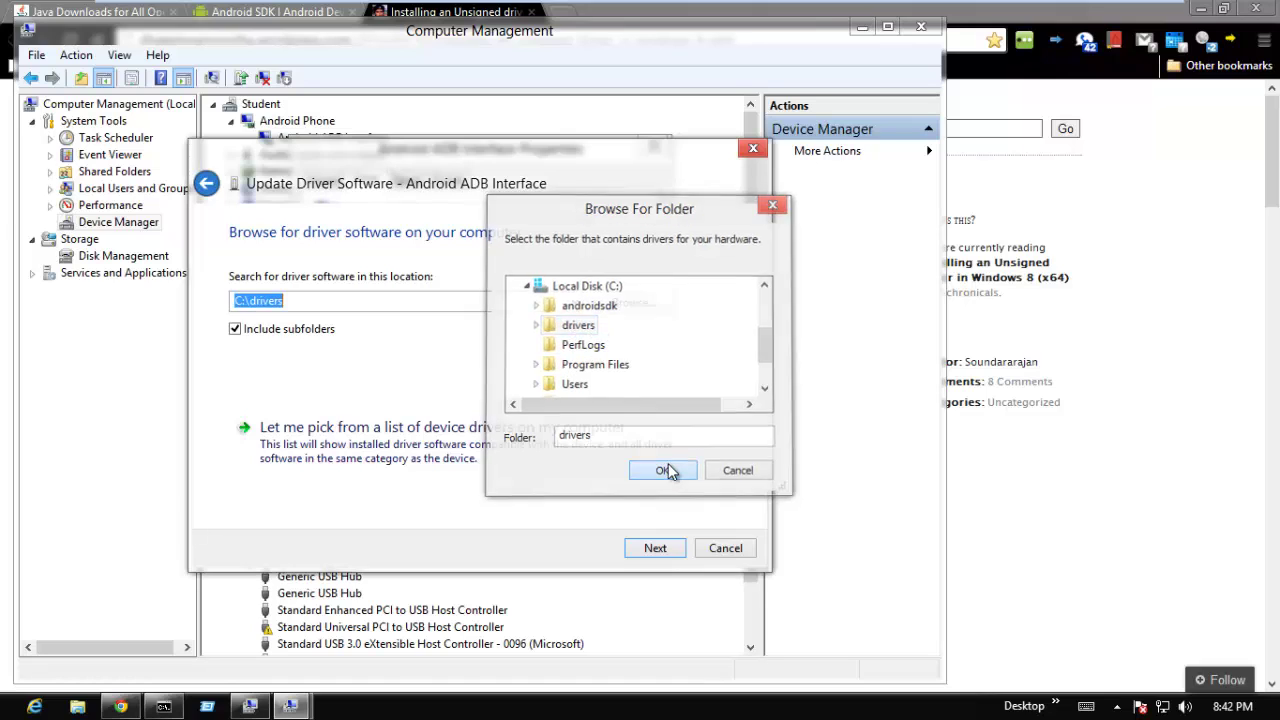
Run the driver update from C:\drivers, and close the wizard and the Android ADB Interface properties.
left_click(658, 548)
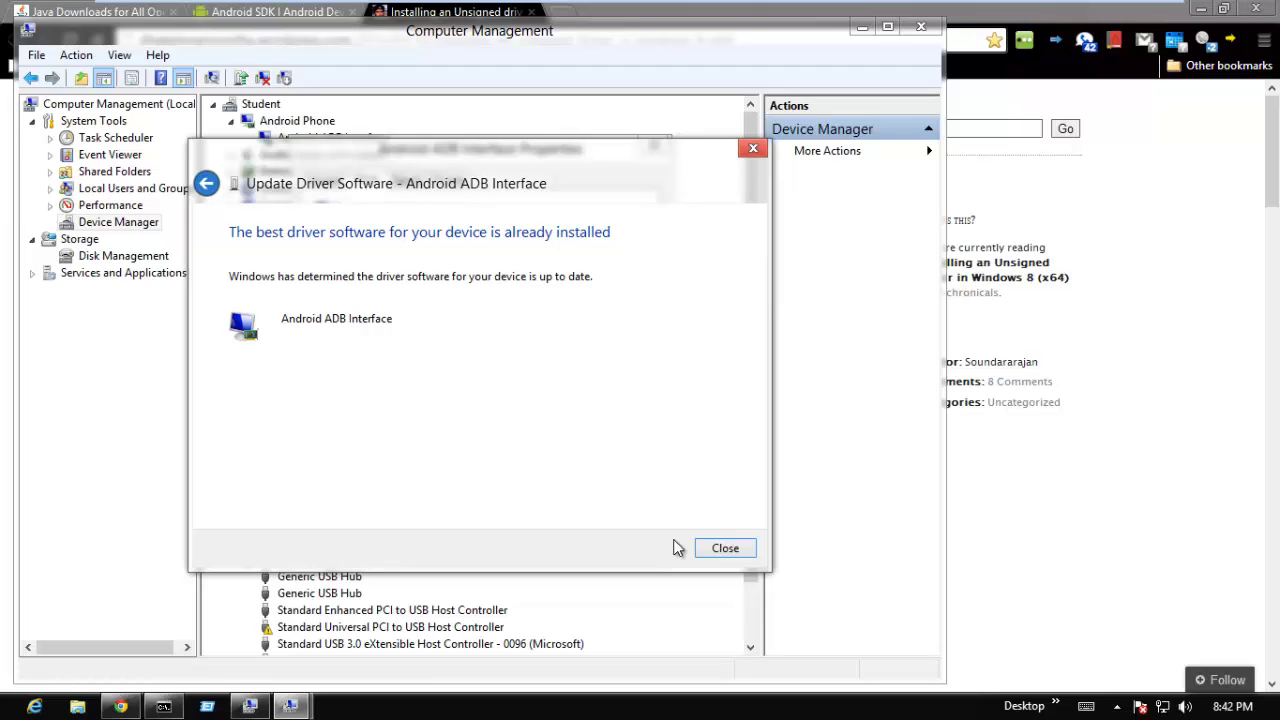
left_click(725, 549)
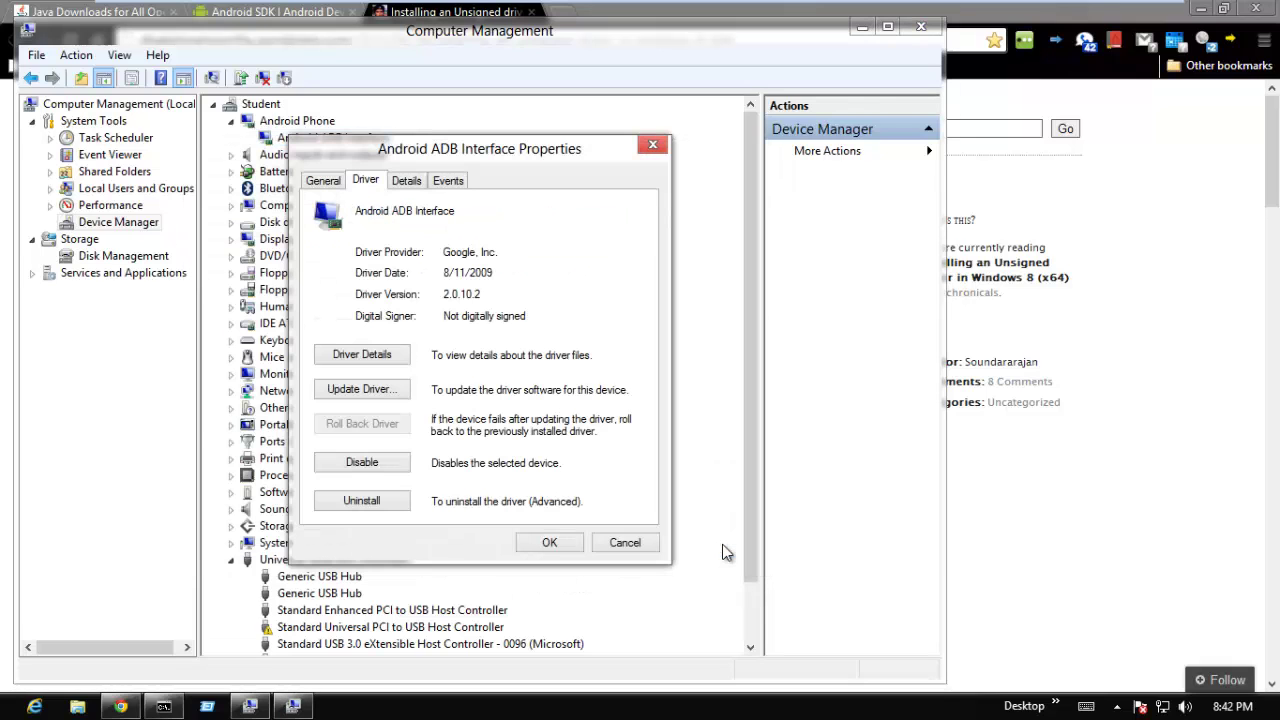
left_click(548, 543)
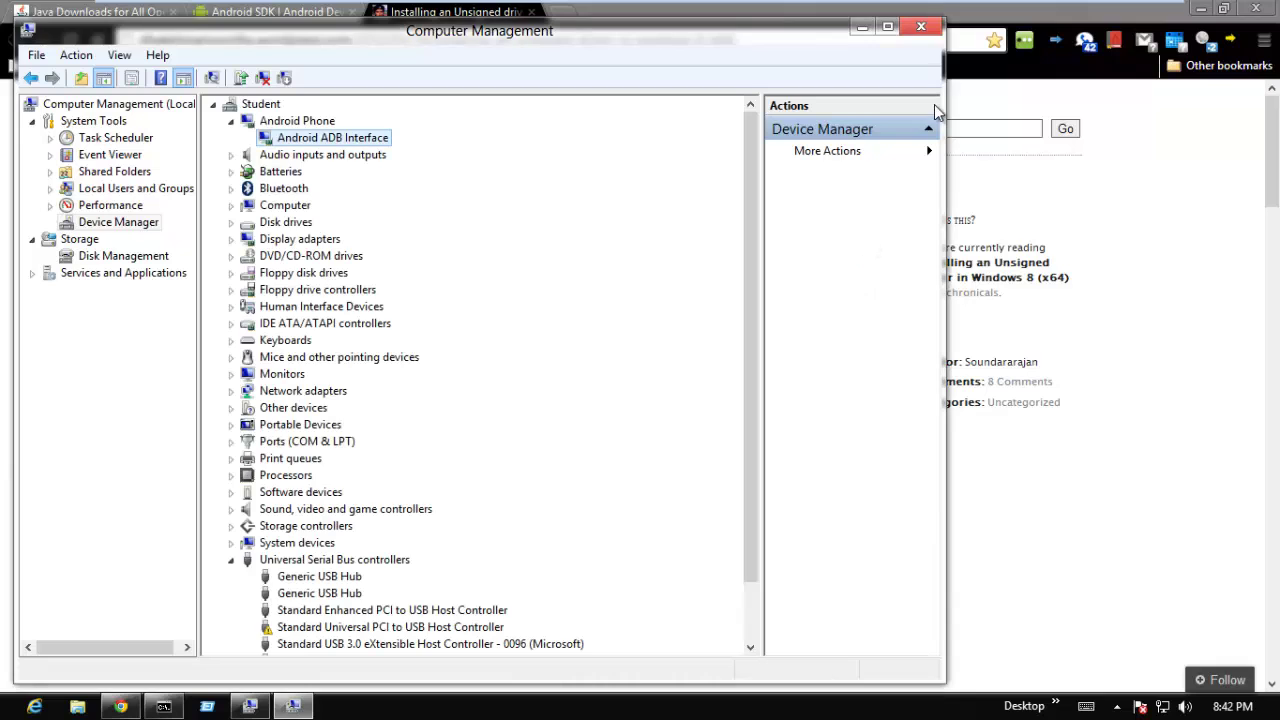
Clear Computer Management and Chrome off the desktop and switch to the Command Prompt.
left_click(922, 28)
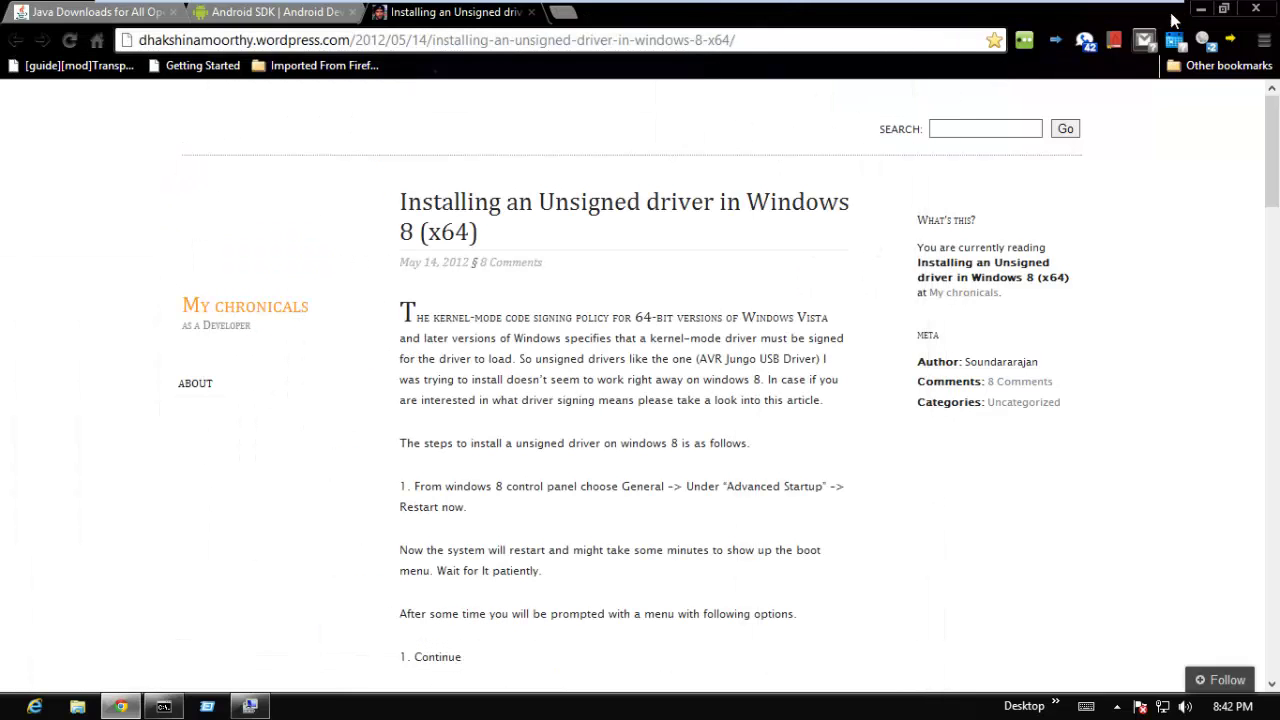
left_click(1201, 8)
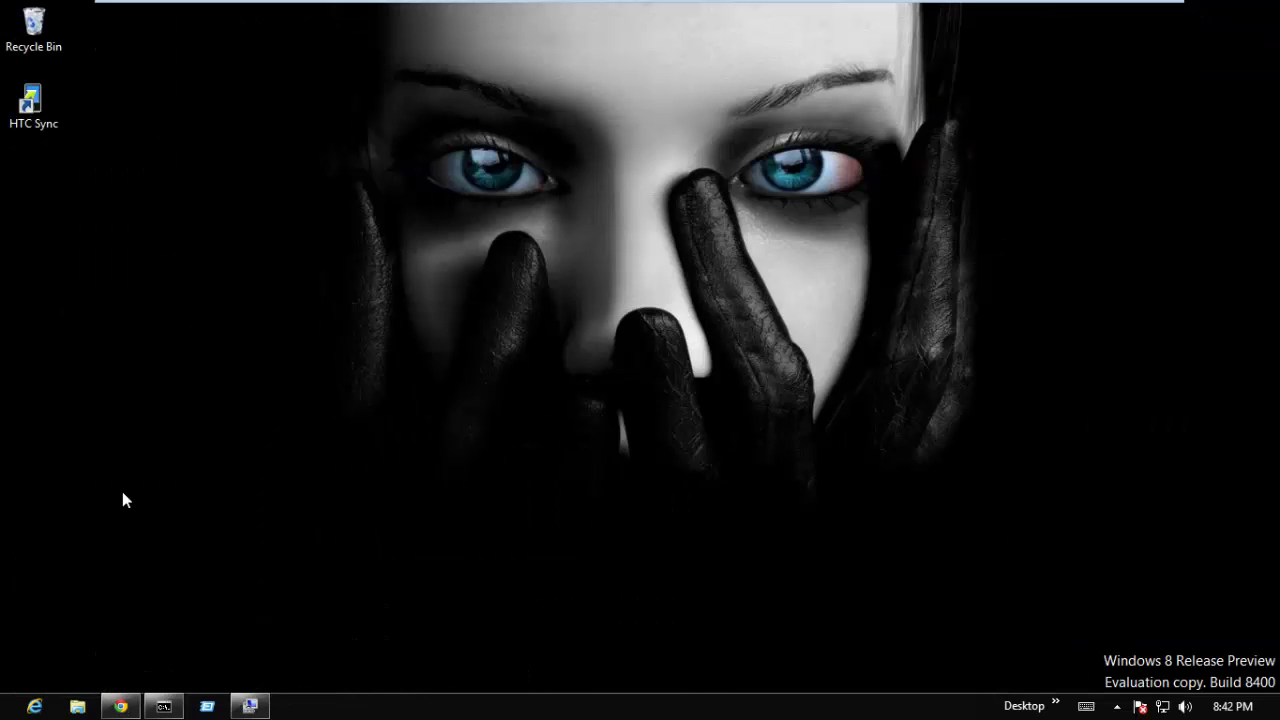
left_click(163, 706)
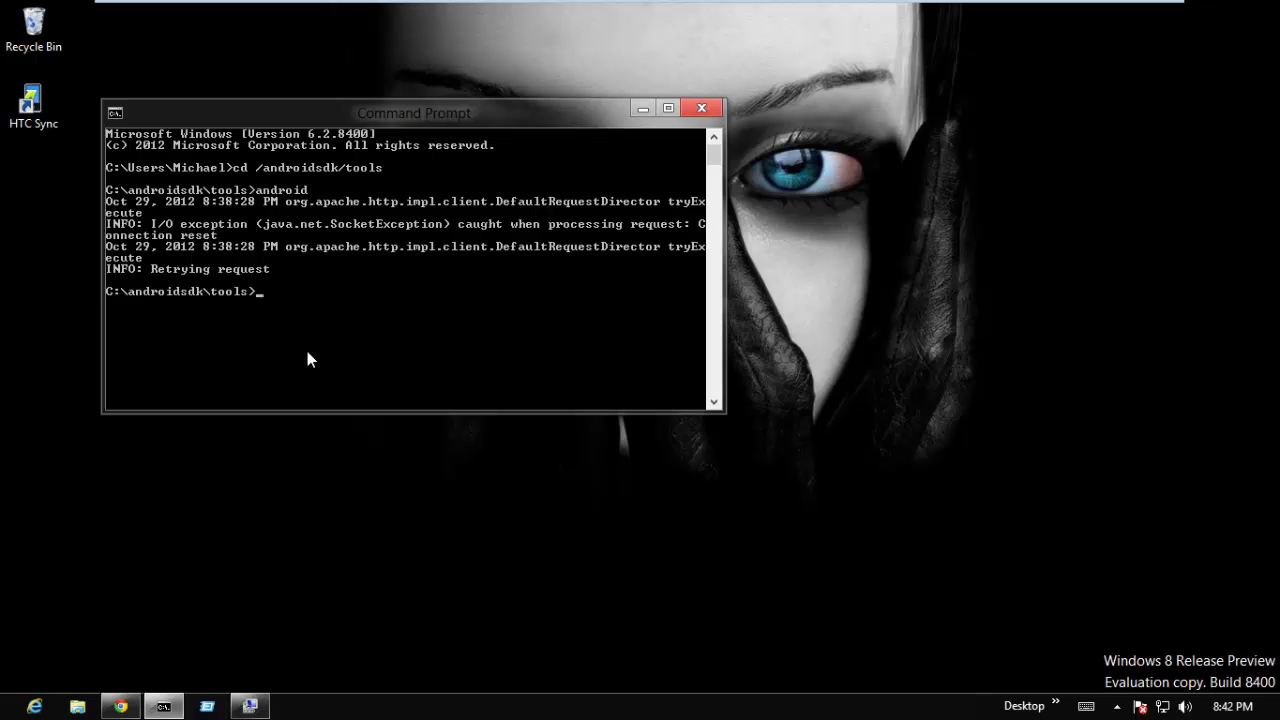
Change to /androidsdk/tools and check for connected devices with adb devices and fastboot devices.
type("cd /androidsdk/tools")
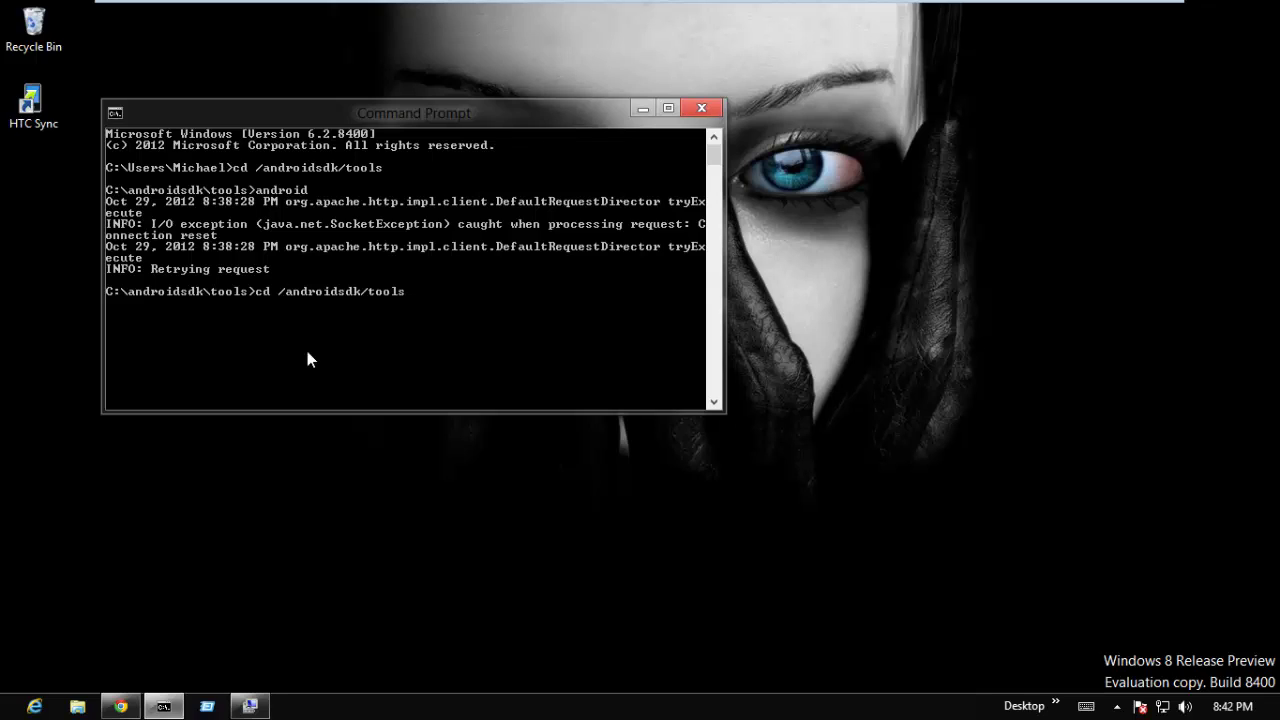
key("Return")
type("a")
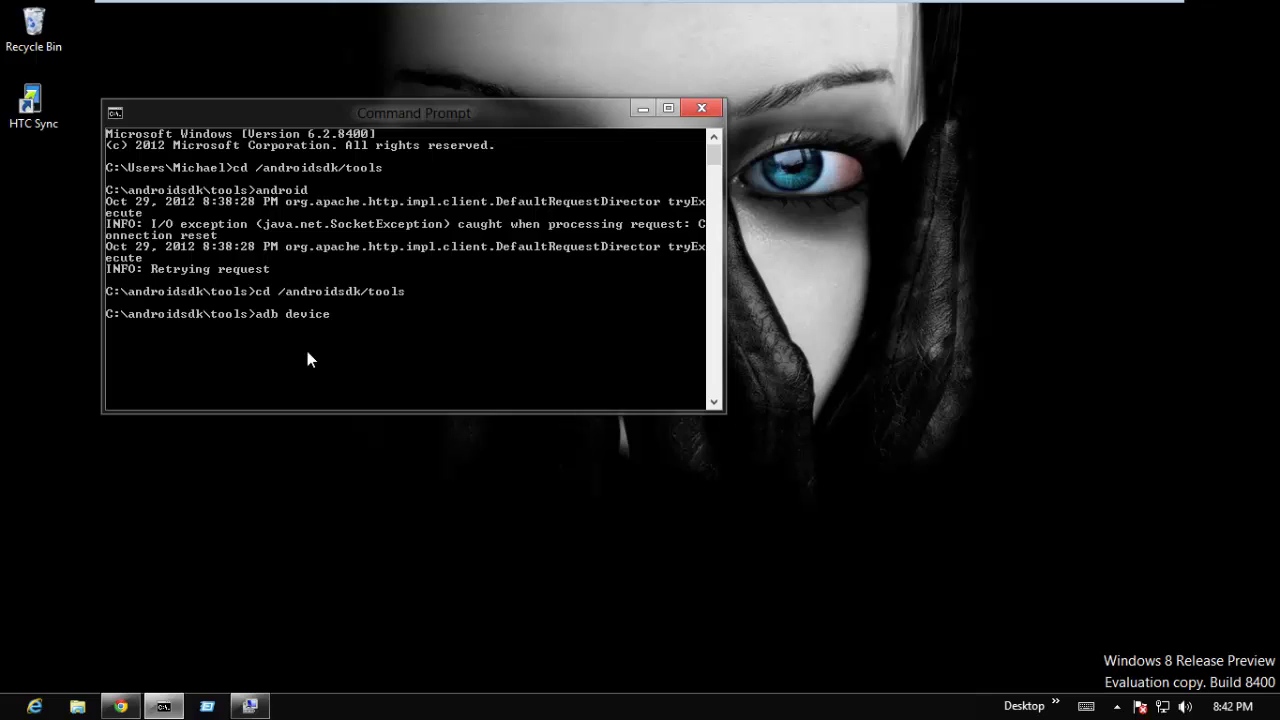
type("s")
key("Return")
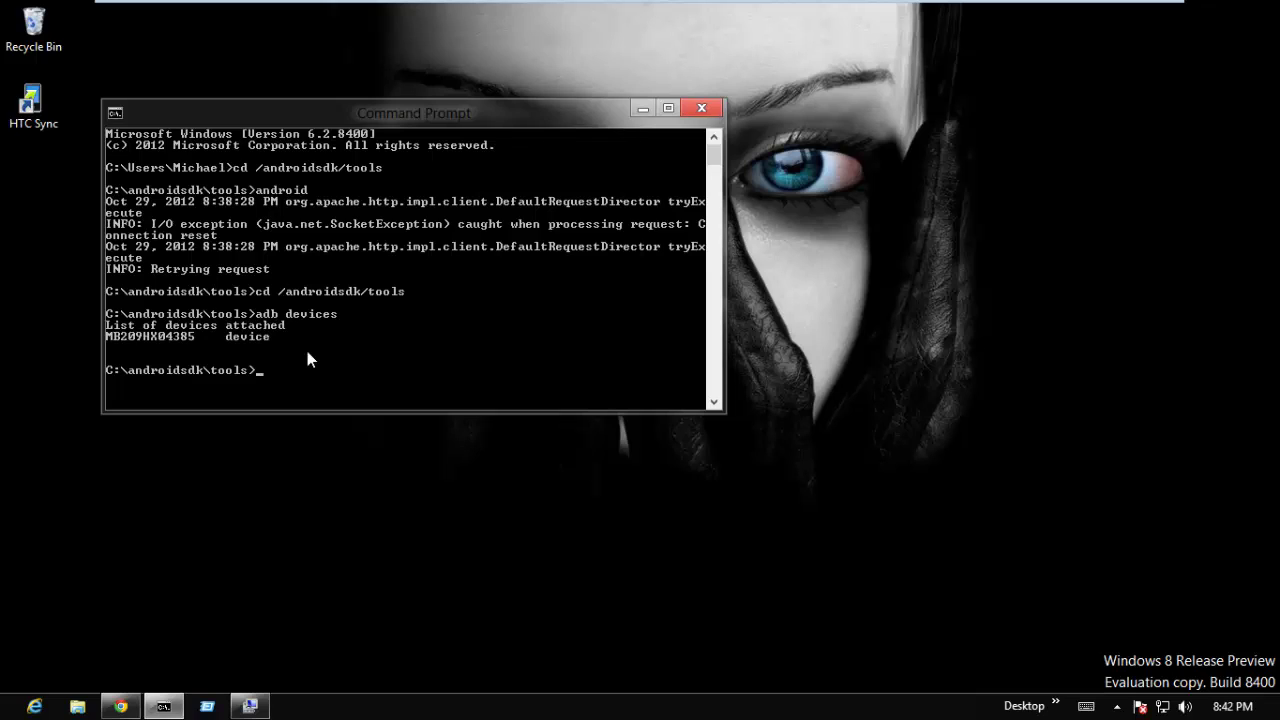
type("fastboot devices")
key("Return")
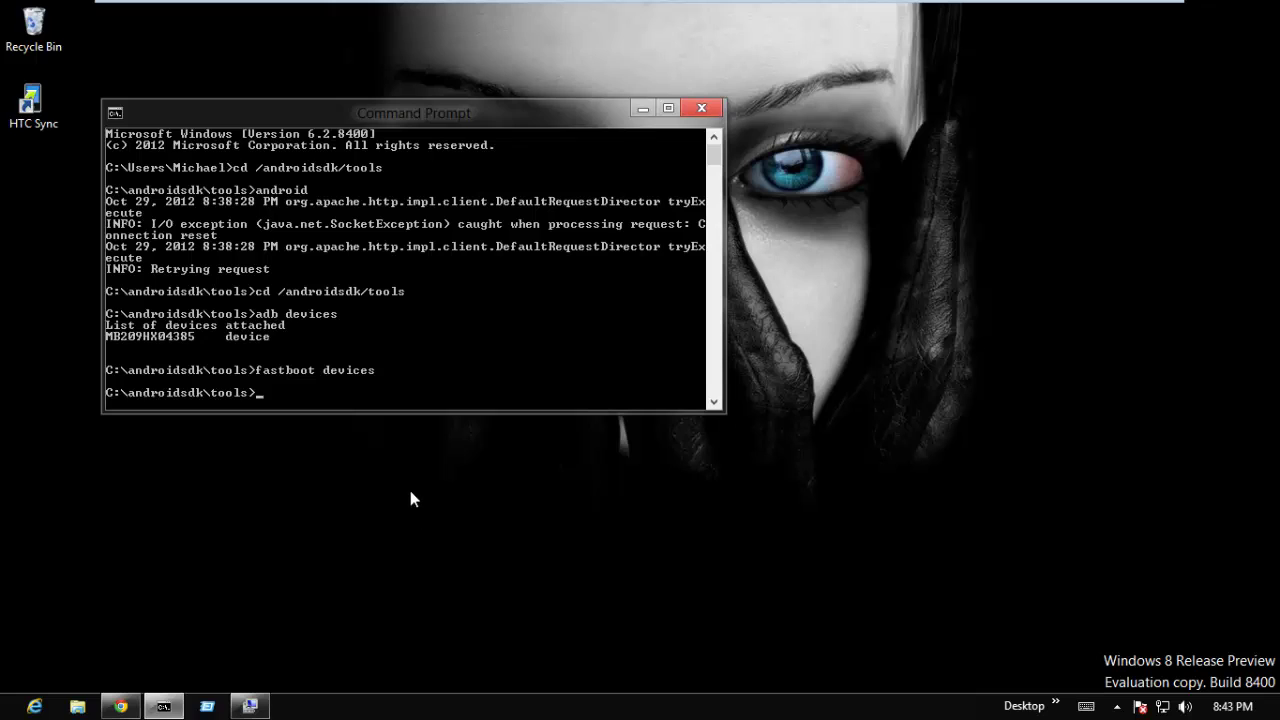
Minimize the Command Prompt and close the remaining Computer Management window.
left_click(638, 108)
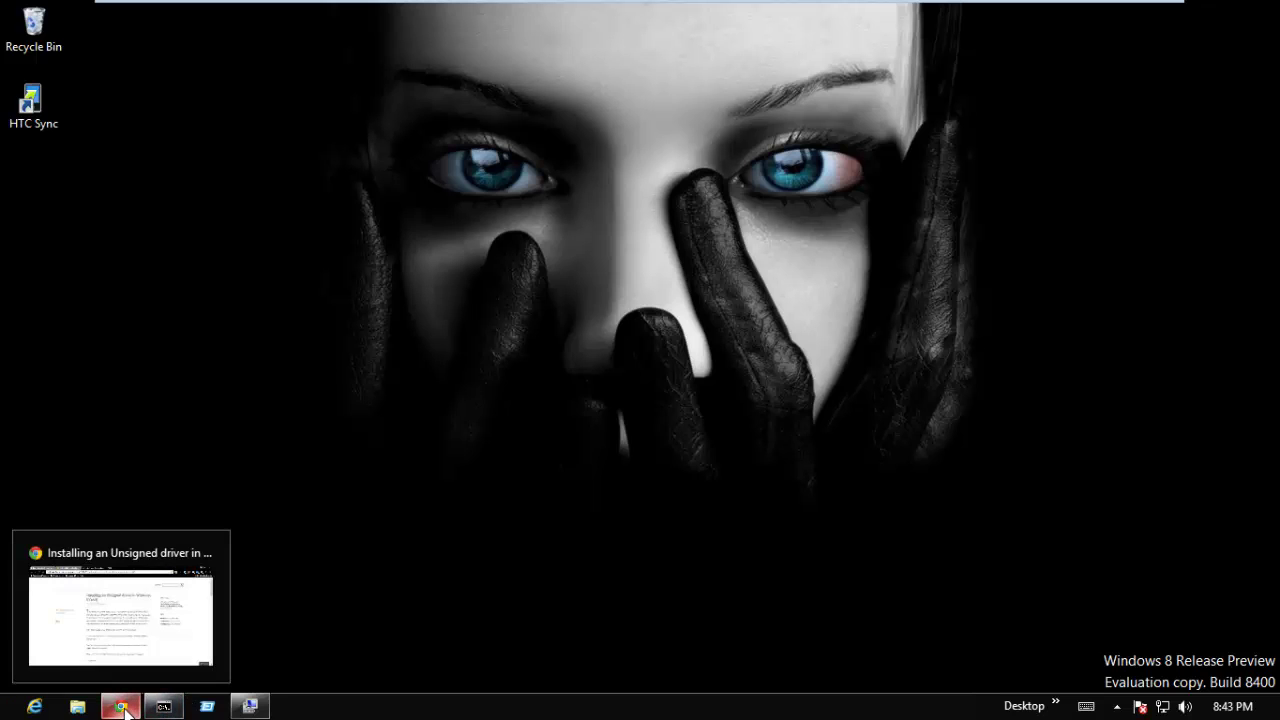
left_click(249, 707)
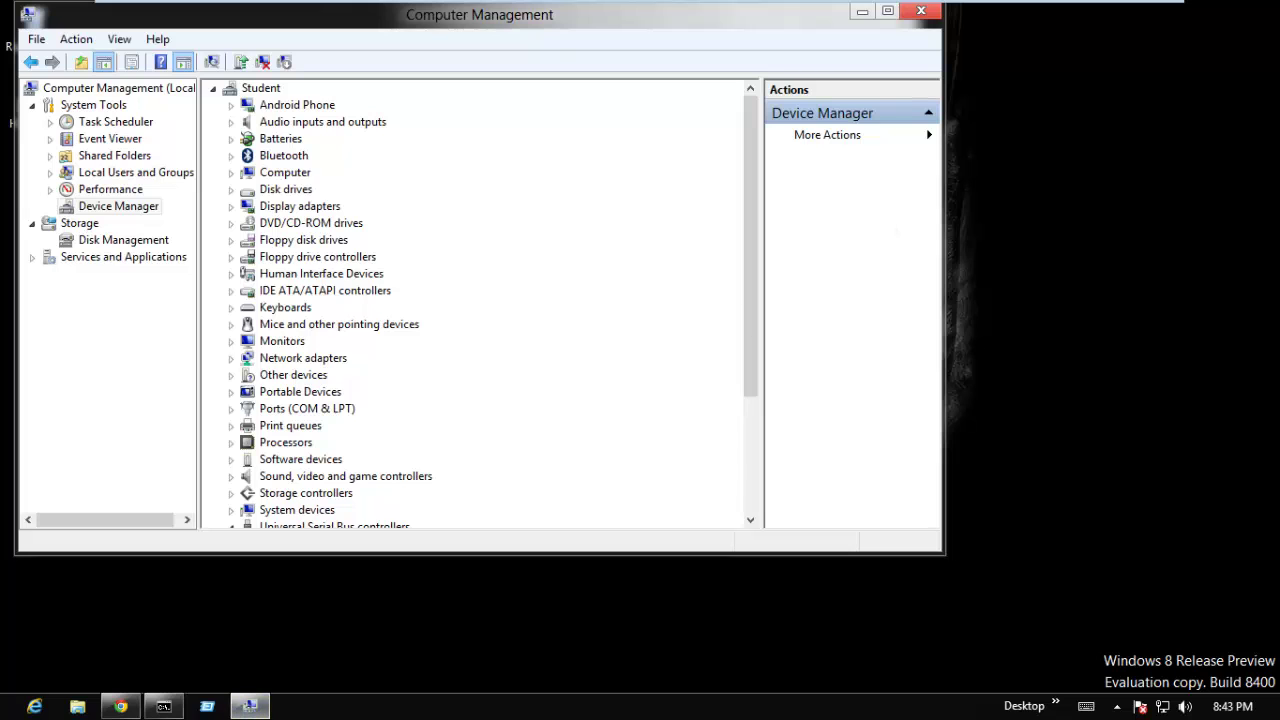
left_click(921, 14)
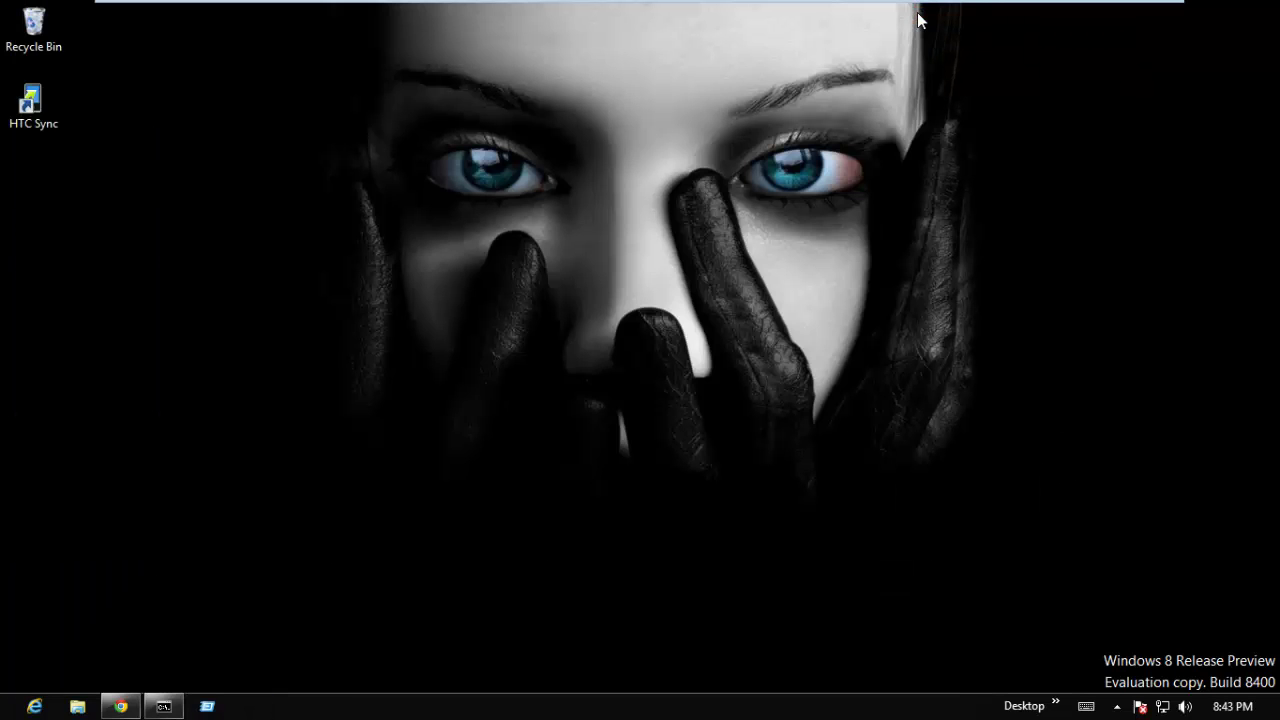
Open the full Apps list and locate Control Panel in the Windows System group.
mouse_move(1279, 5)
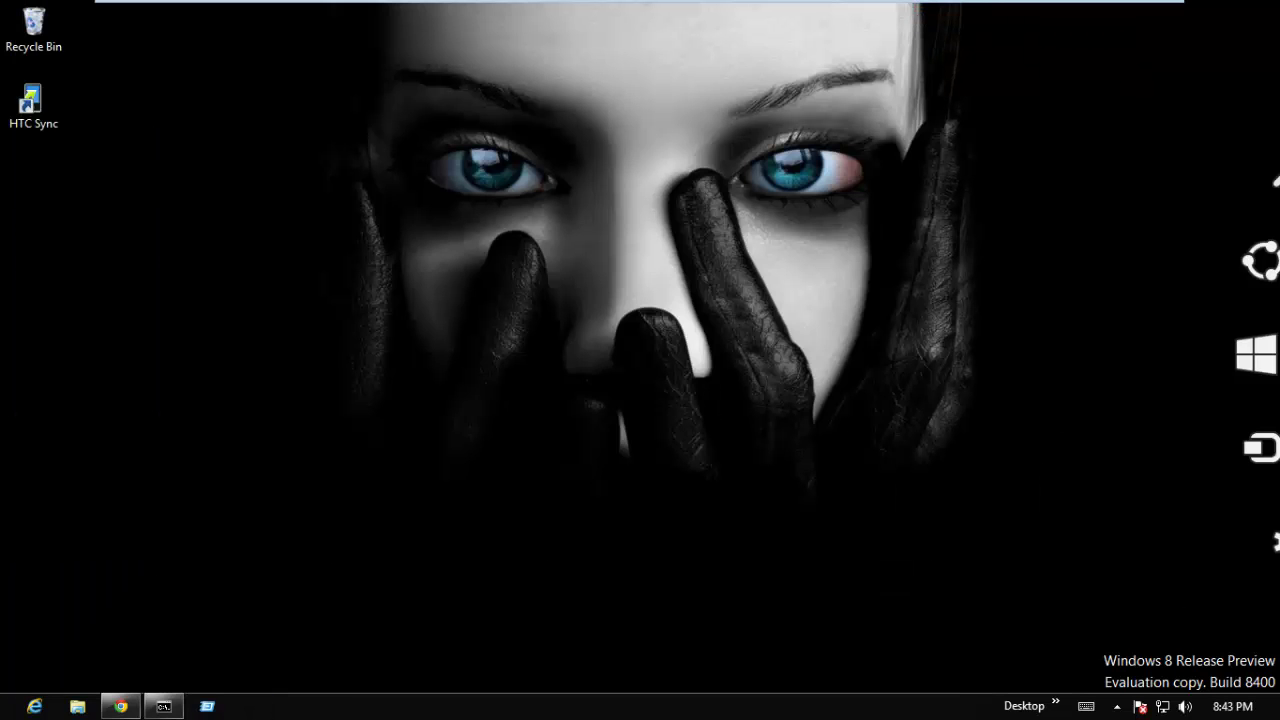
left_click(1246, 198)
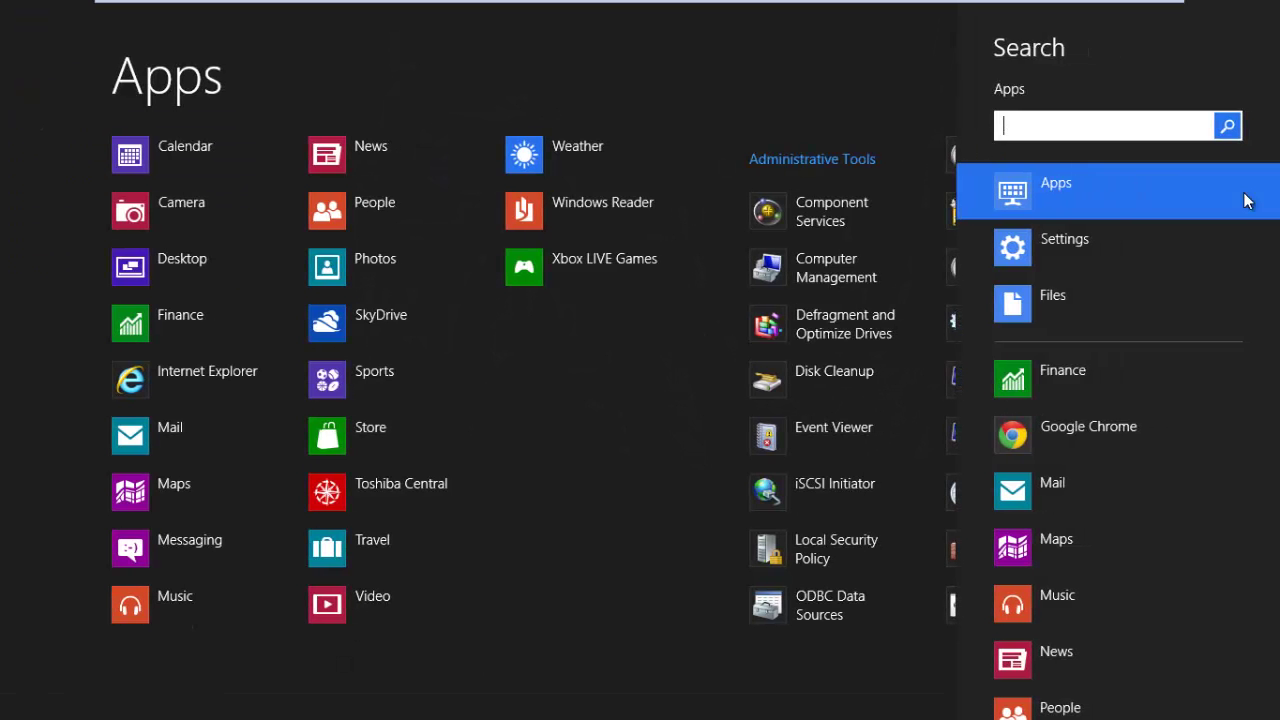
key("Escape")
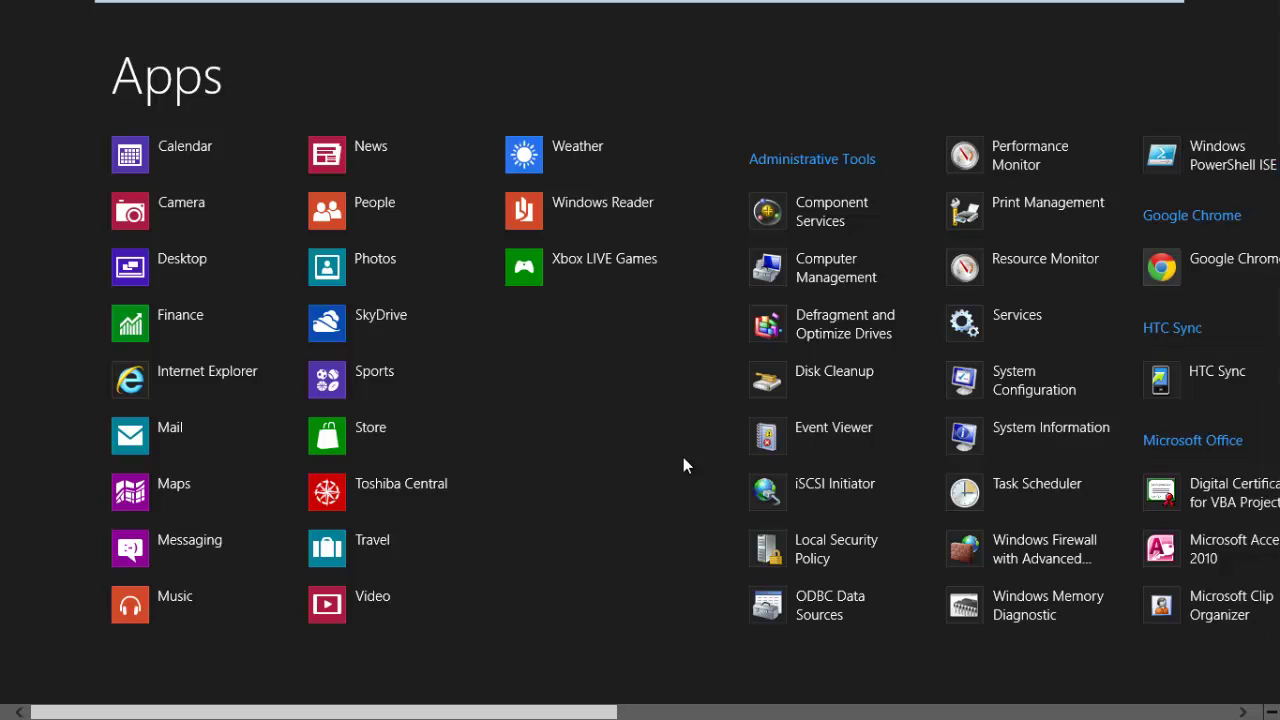
key("Right")
key("Right")
key("Right")
key("Right")
key("Right")
key("Right")
key("Right")
key("Right")
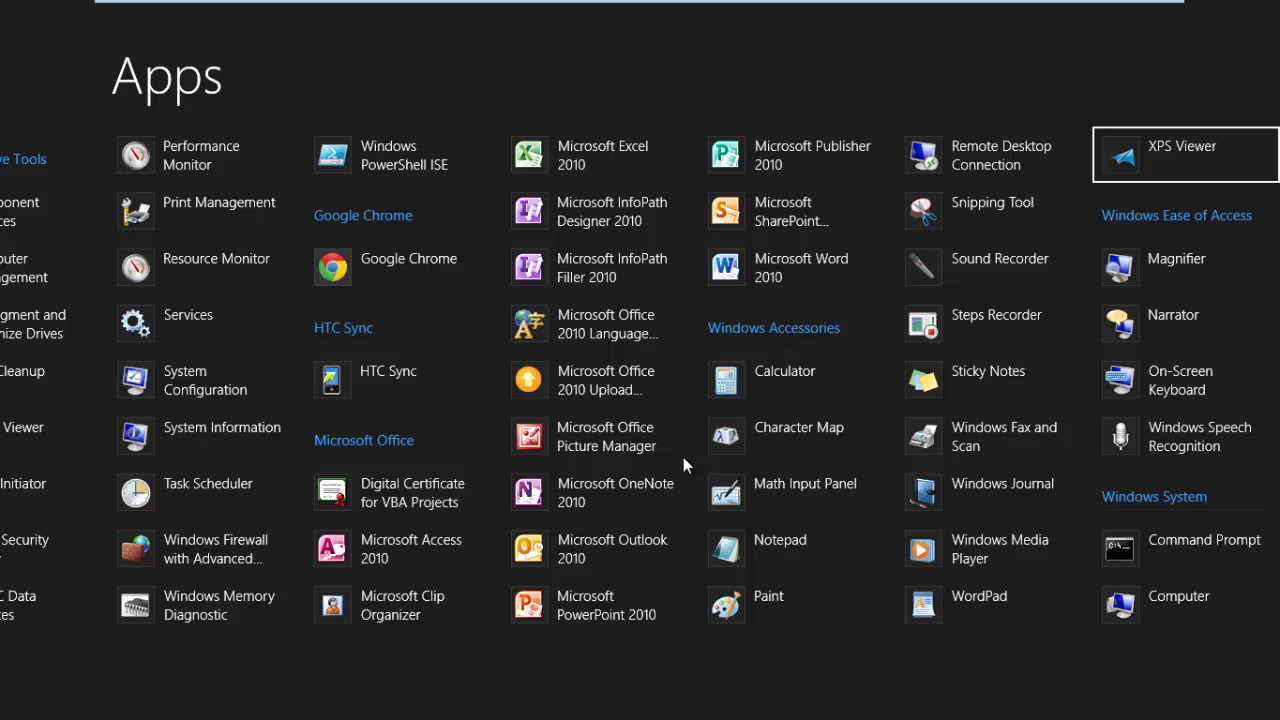
key("Left")
key("Left")
key("Left")
key("Left")
key("Left")
key("Left")
key("Left")
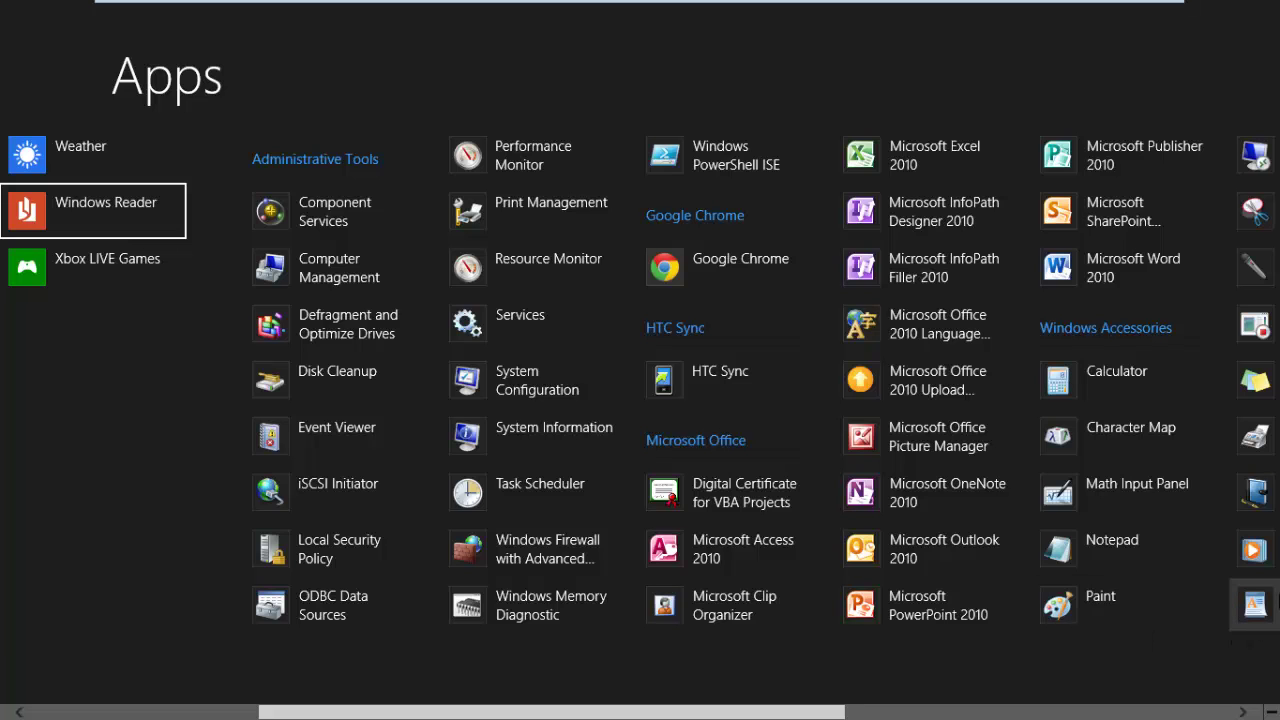
key("Right")
key("Right")
key("Right")
key("Right")
key("Right")
key("Right")
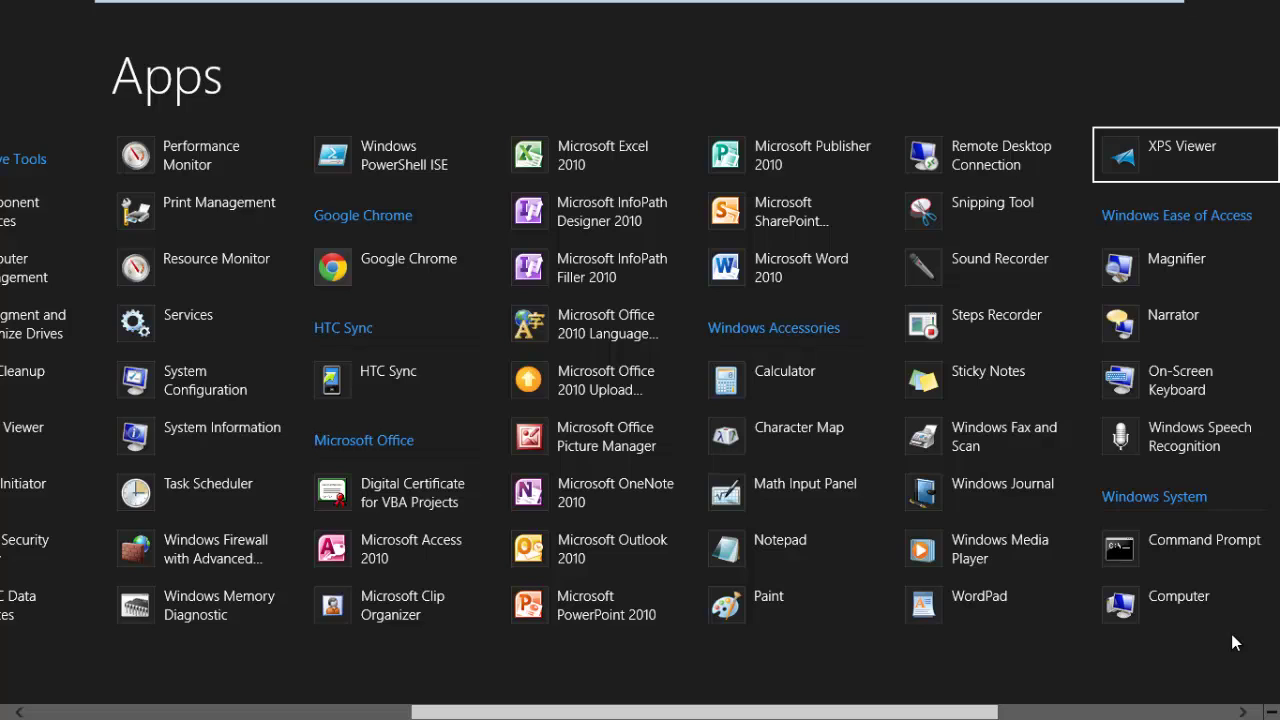
key("Right")
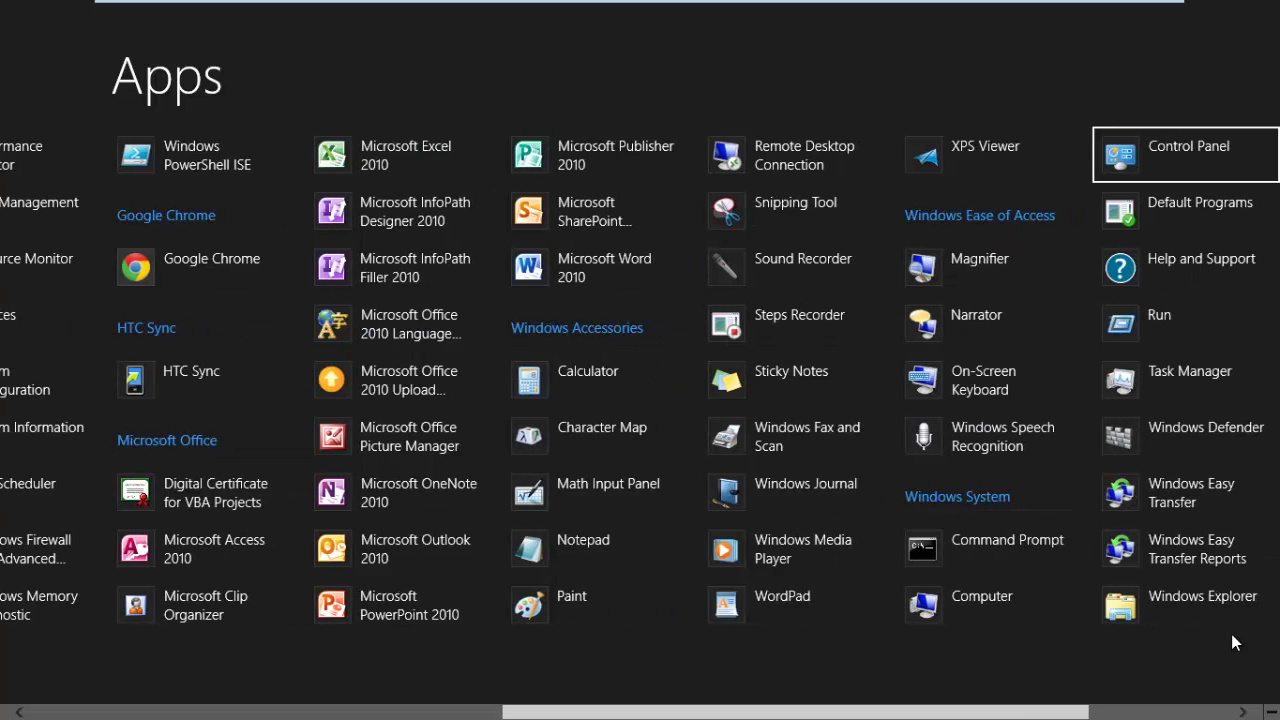
Open Control Panel and show the System page under System and Security.
left_click(1216, 158)
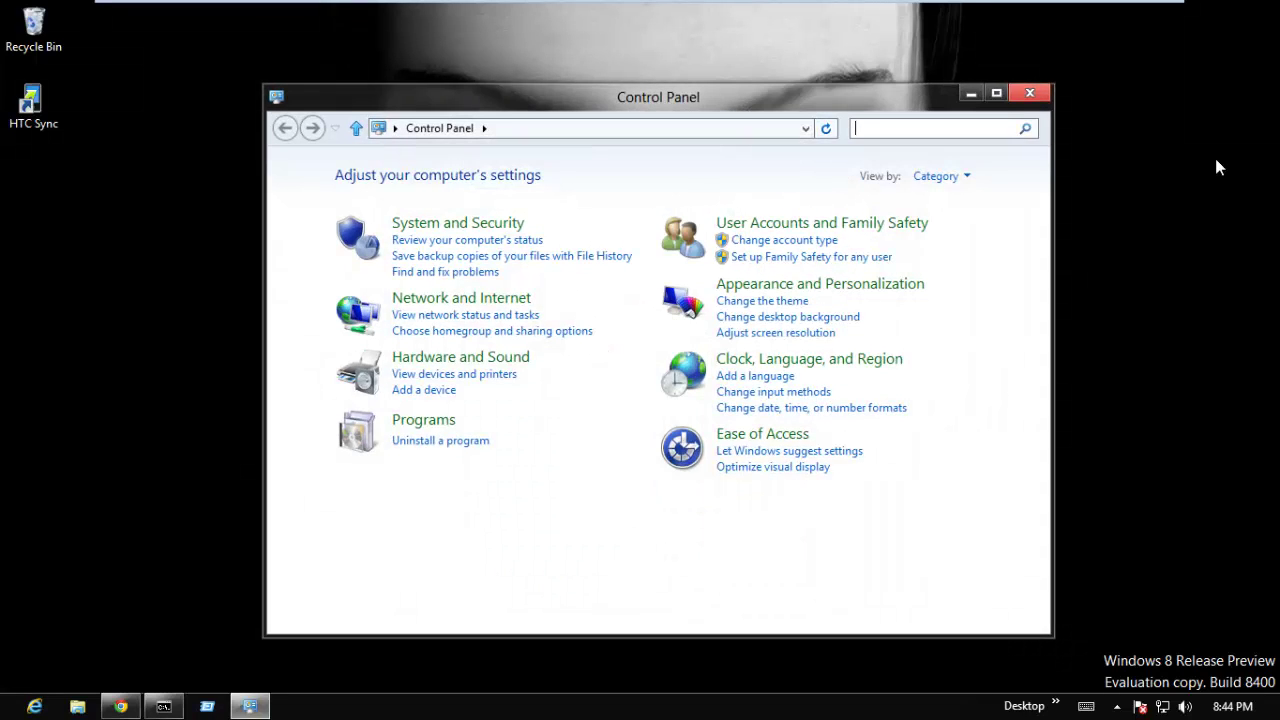
left_click(510, 223)
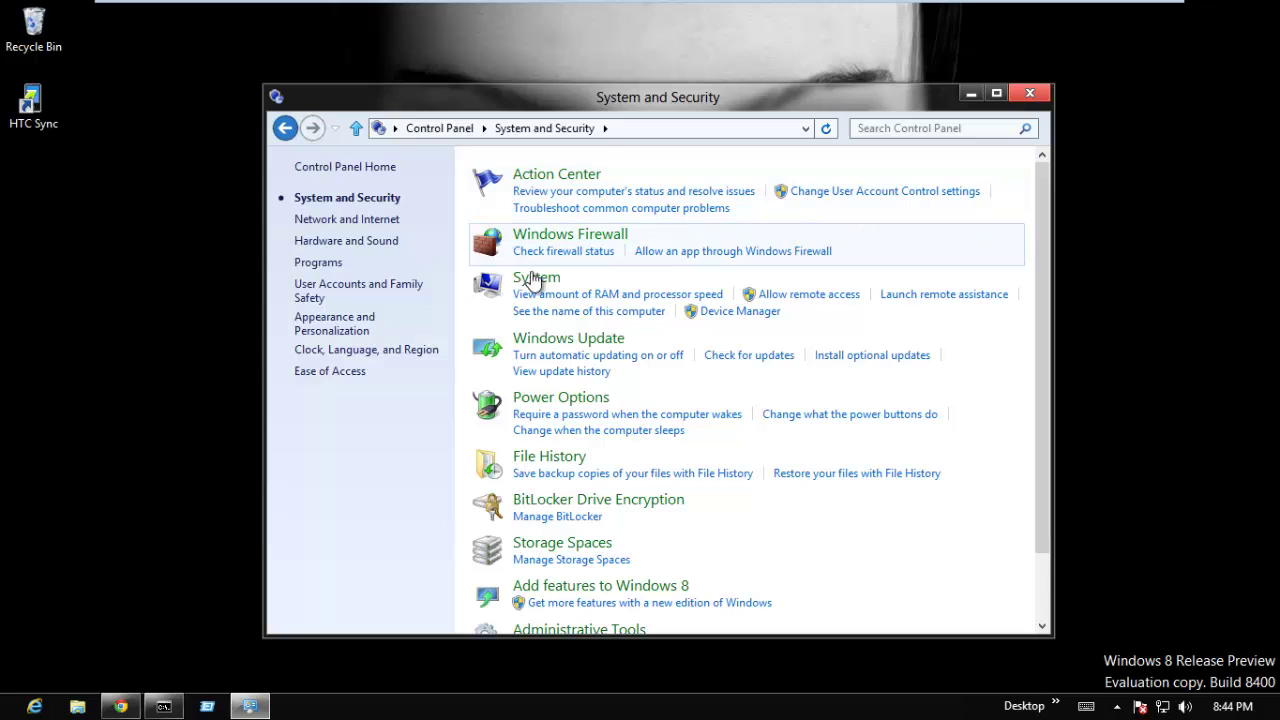
left_click(537, 283)
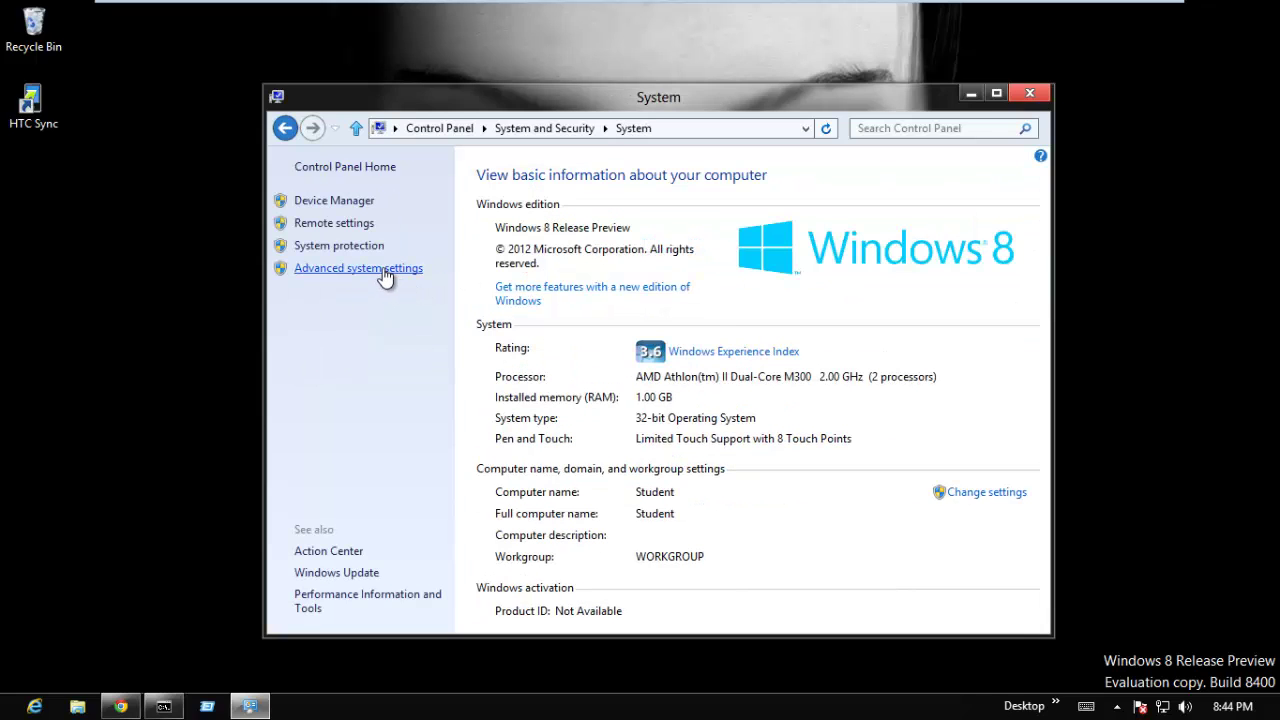
Open the advanced system settings and move the System Properties dialog aside.
left_click(386, 272)
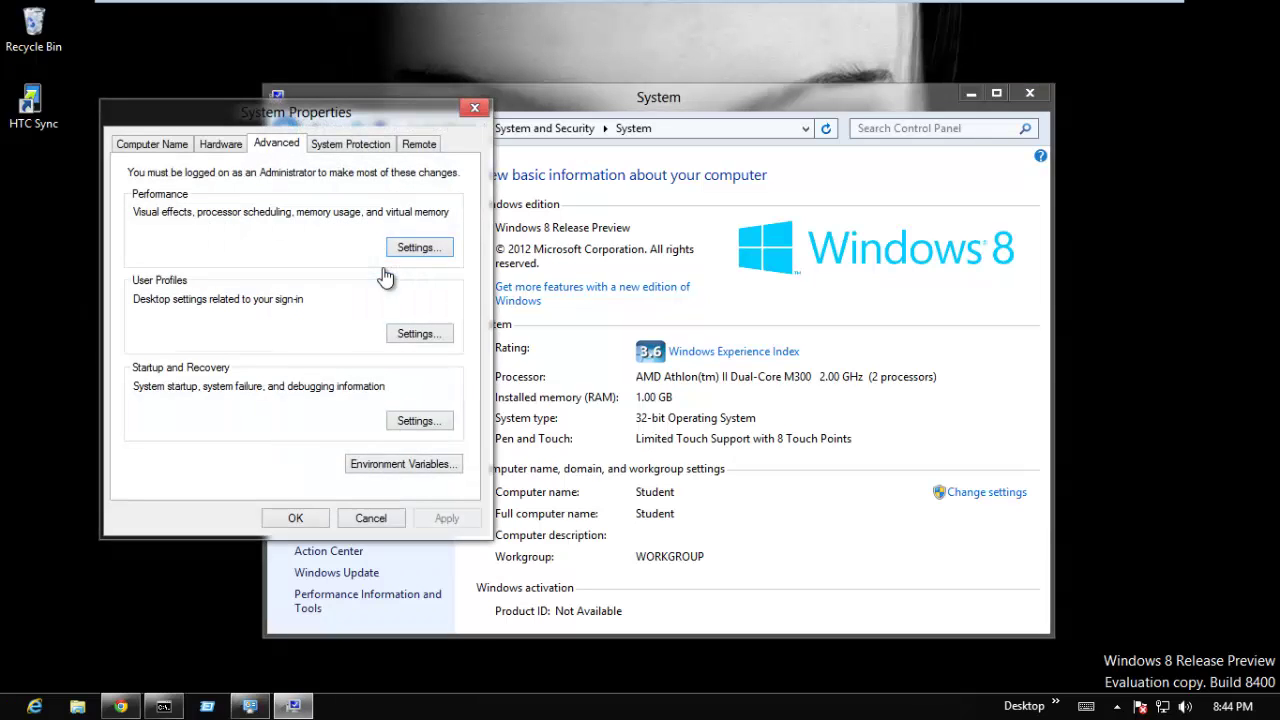
left_click_drag(354, 115, 959, 124)
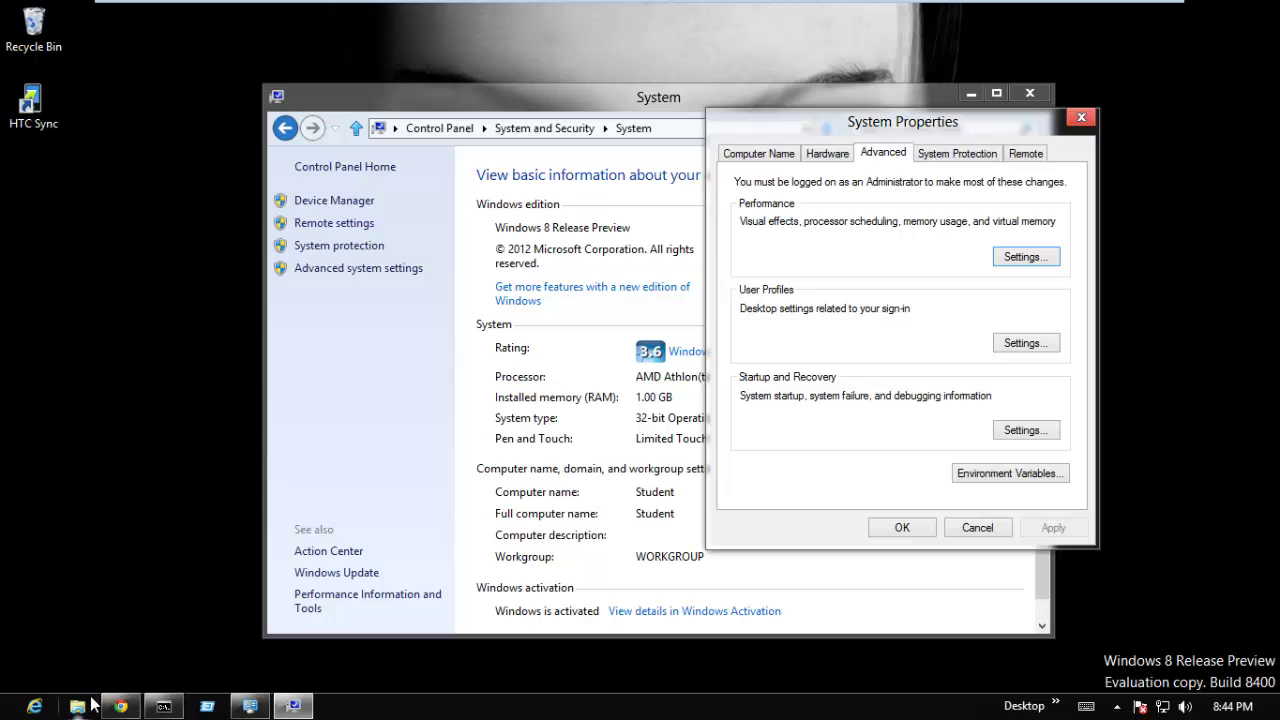
Browse to C:\androidsdk\platform-tools in a new File Explorer window.
left_click(80, 707)
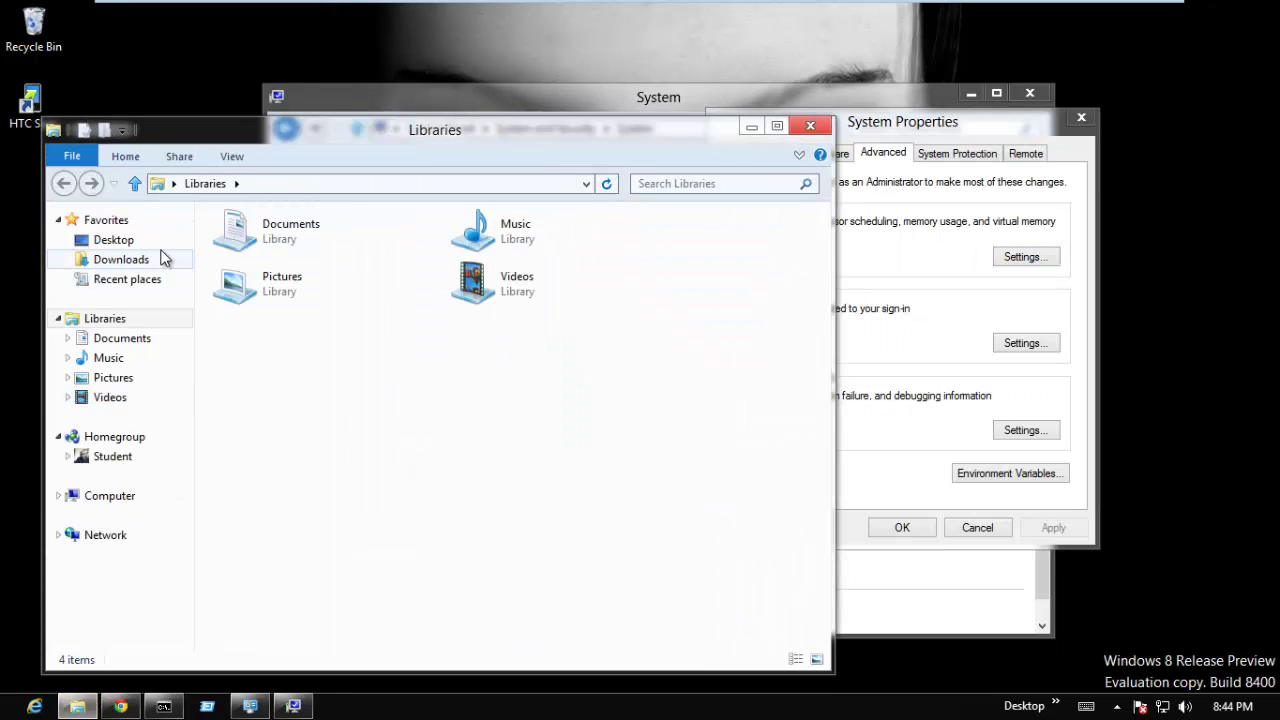
left_click(60, 496)
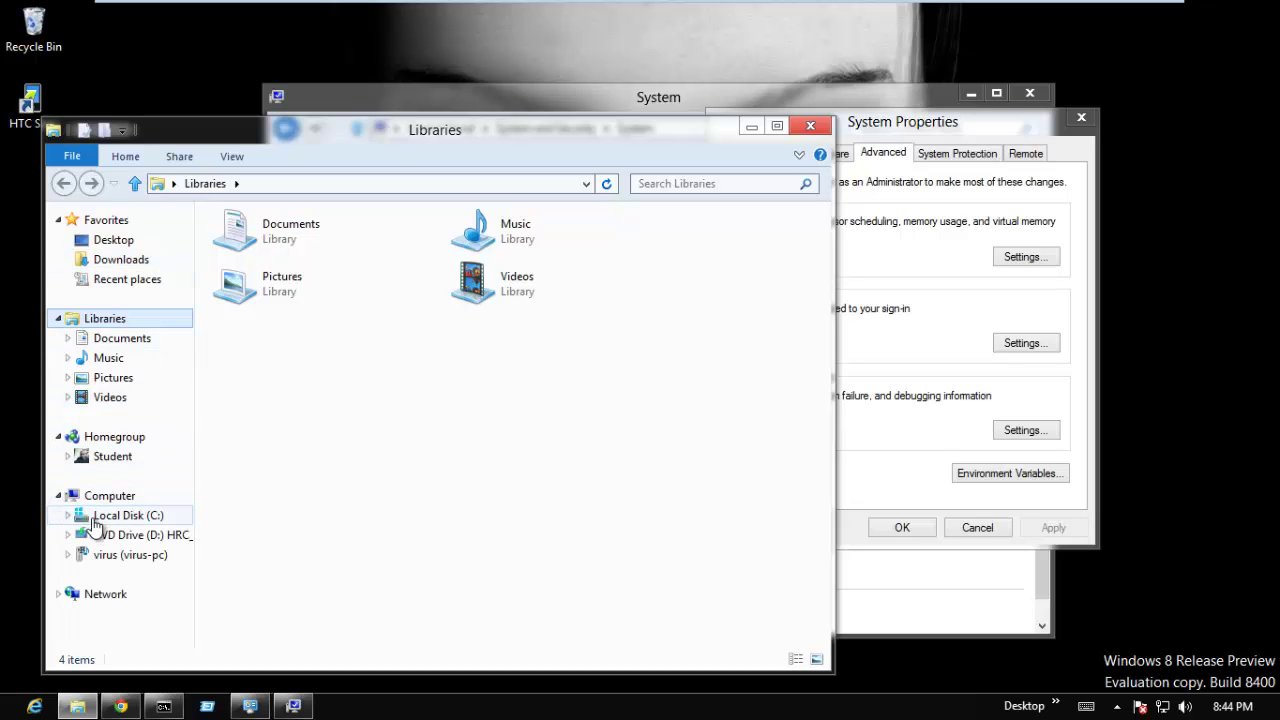
left_click(104, 522)
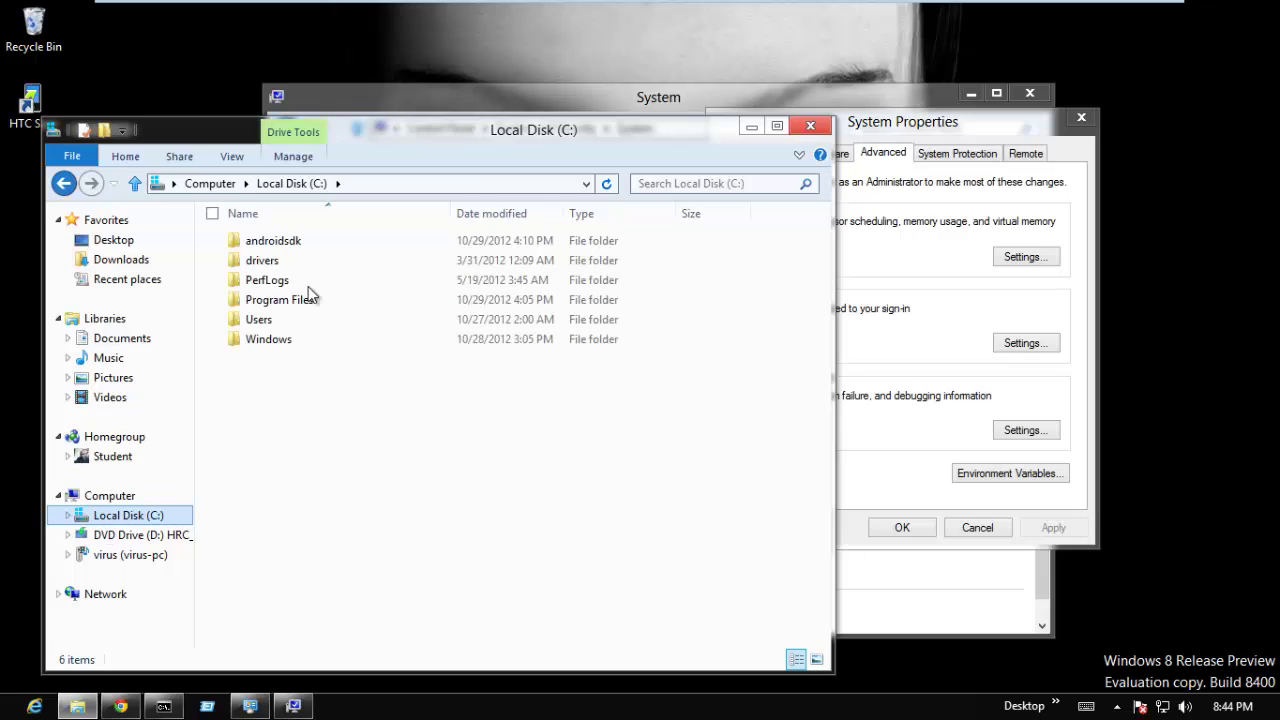
double_click(299, 242)
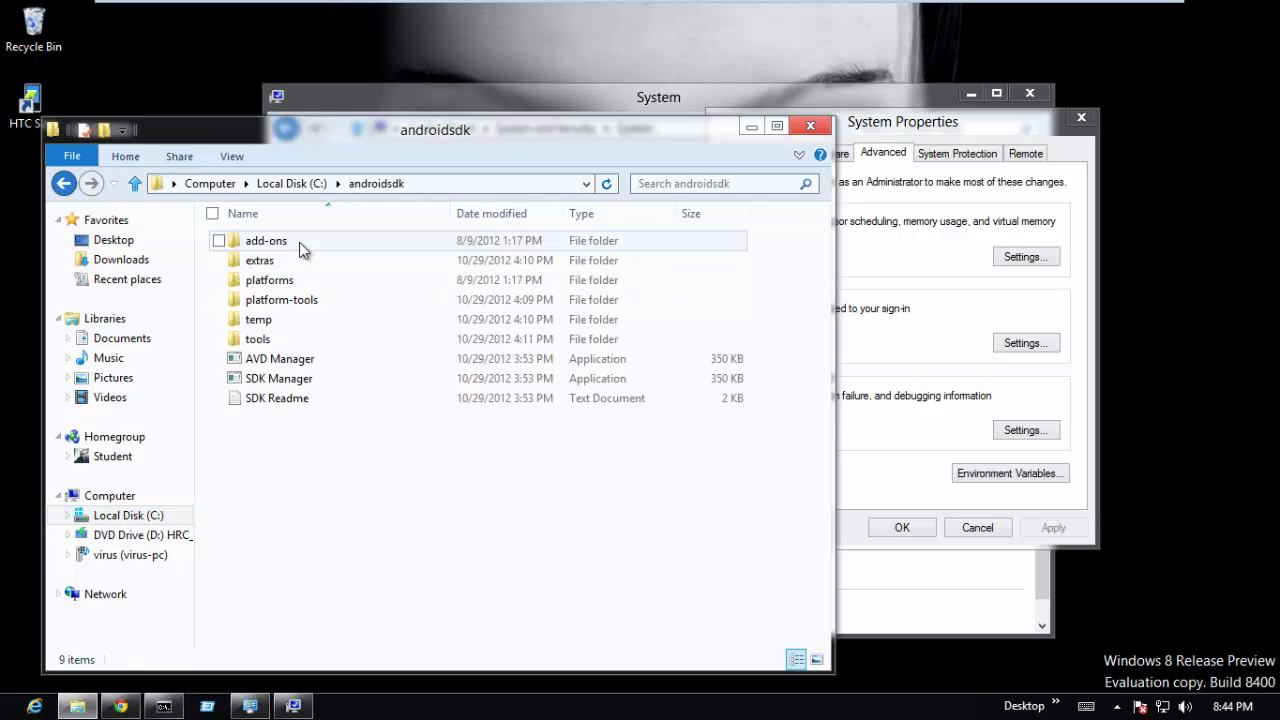
double_click(283, 301)
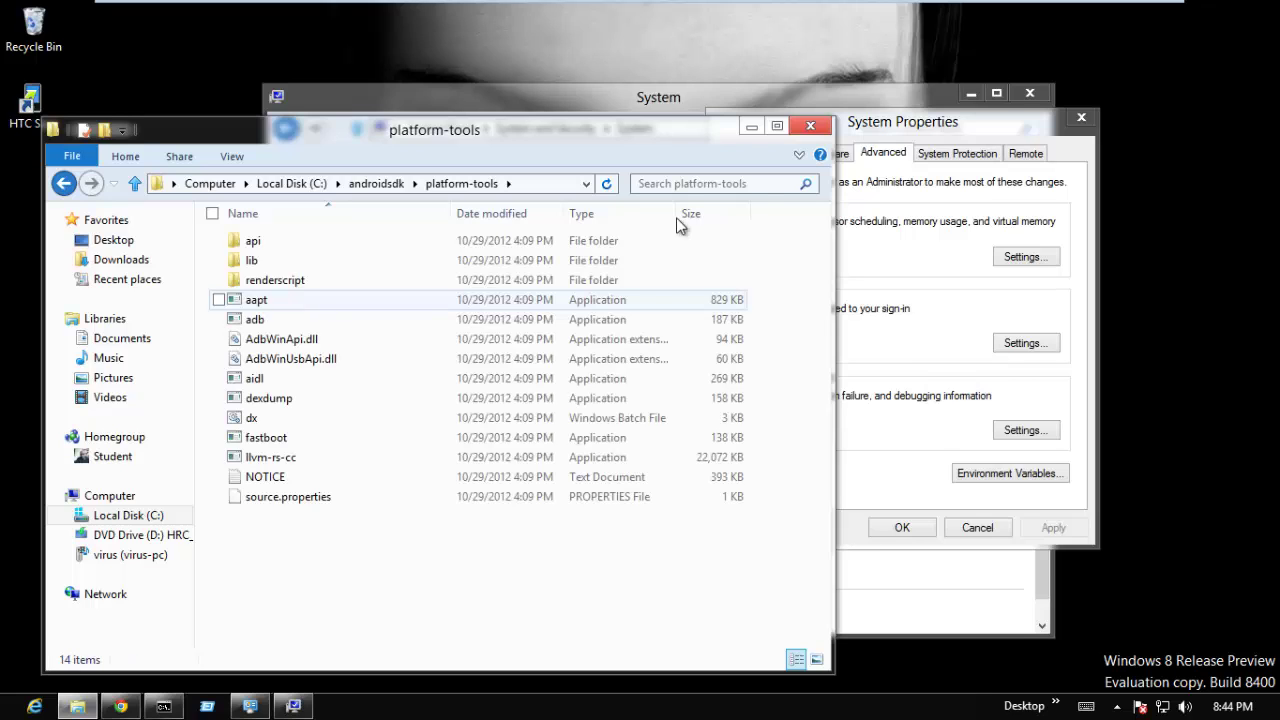
Open the system variable Path for editing in the Environment Variables dialog and place the cursor at the end of its value.
left_click(941, 124)
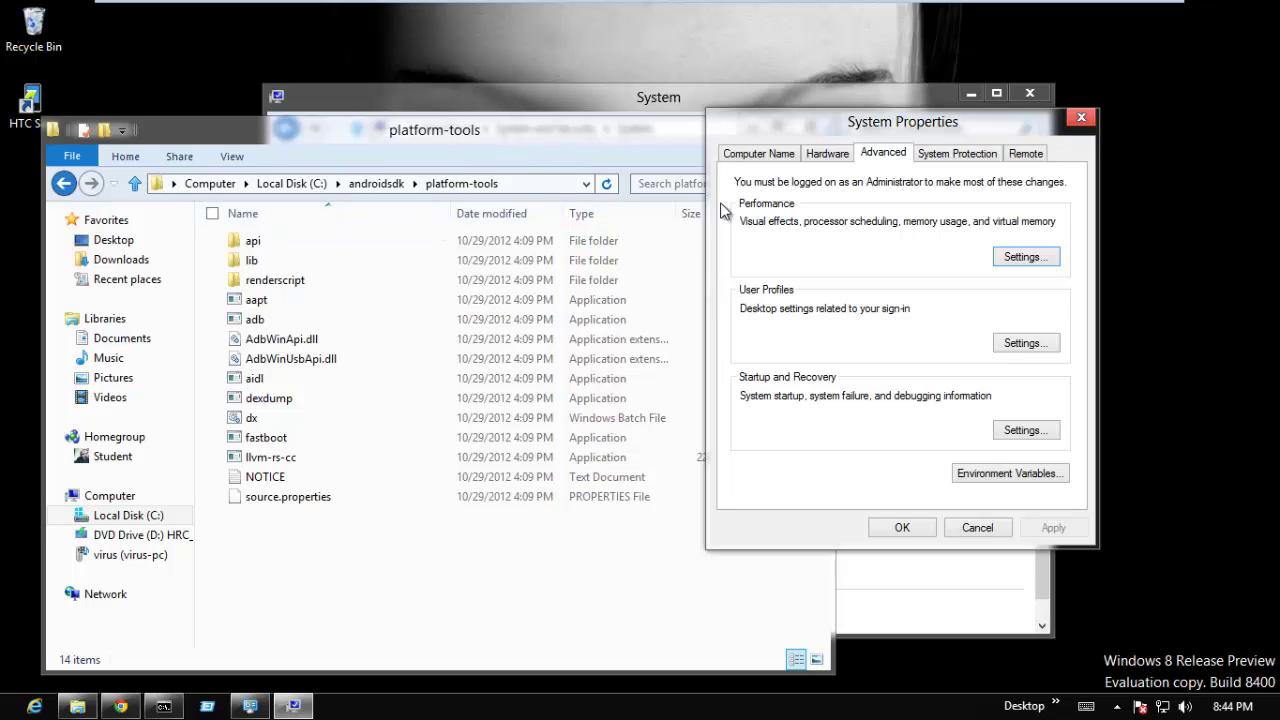
left_click(1030, 475)
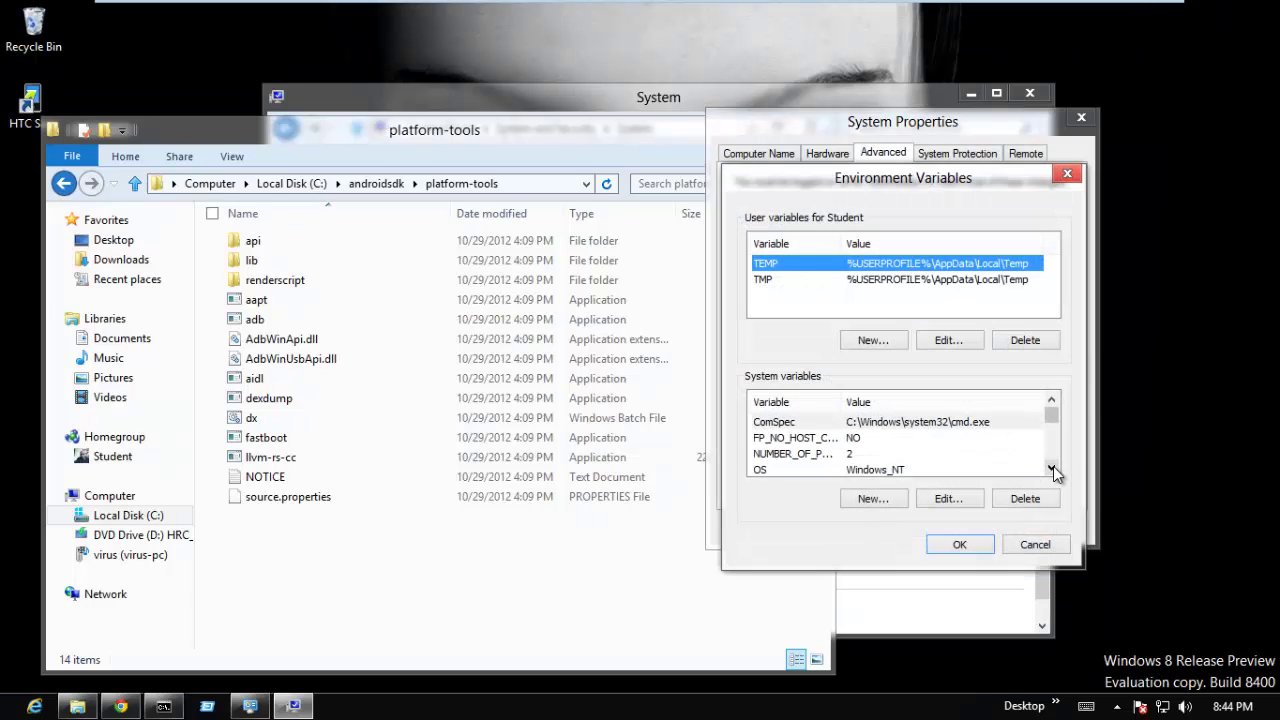
left_click(1052, 469)
left_click(1052, 469)
left_click(1052, 469)
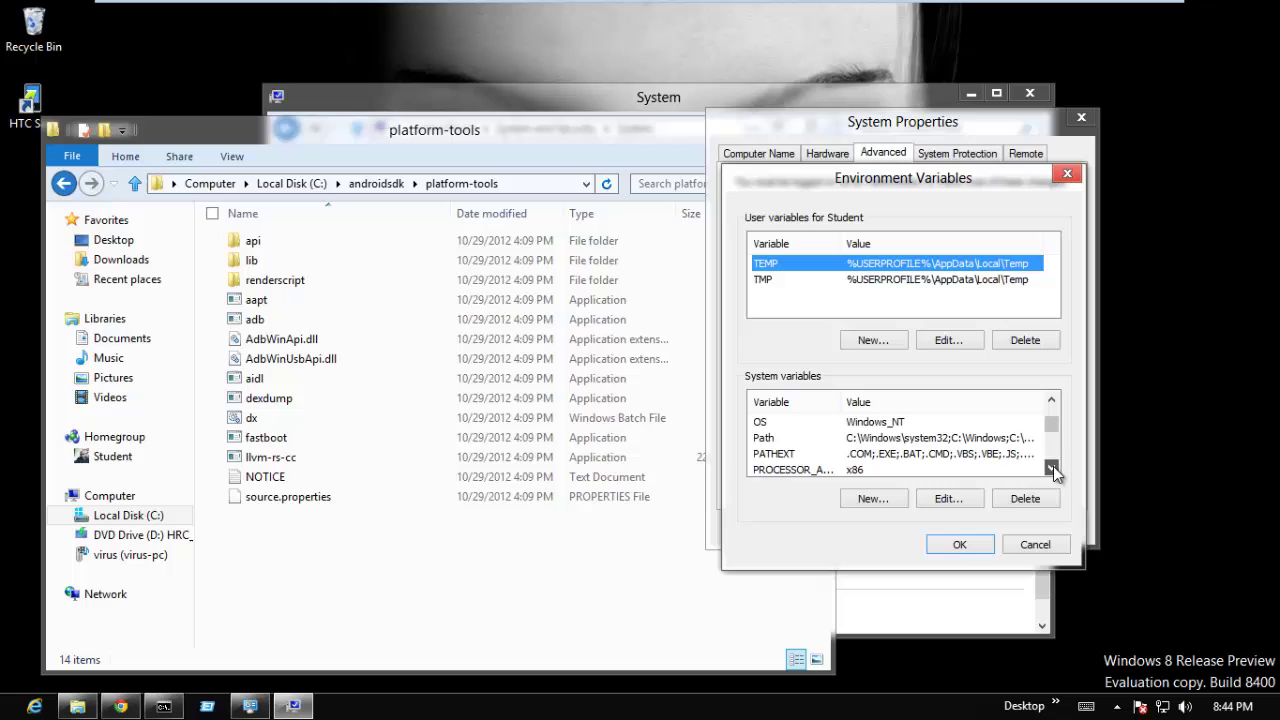
left_click(934, 443)
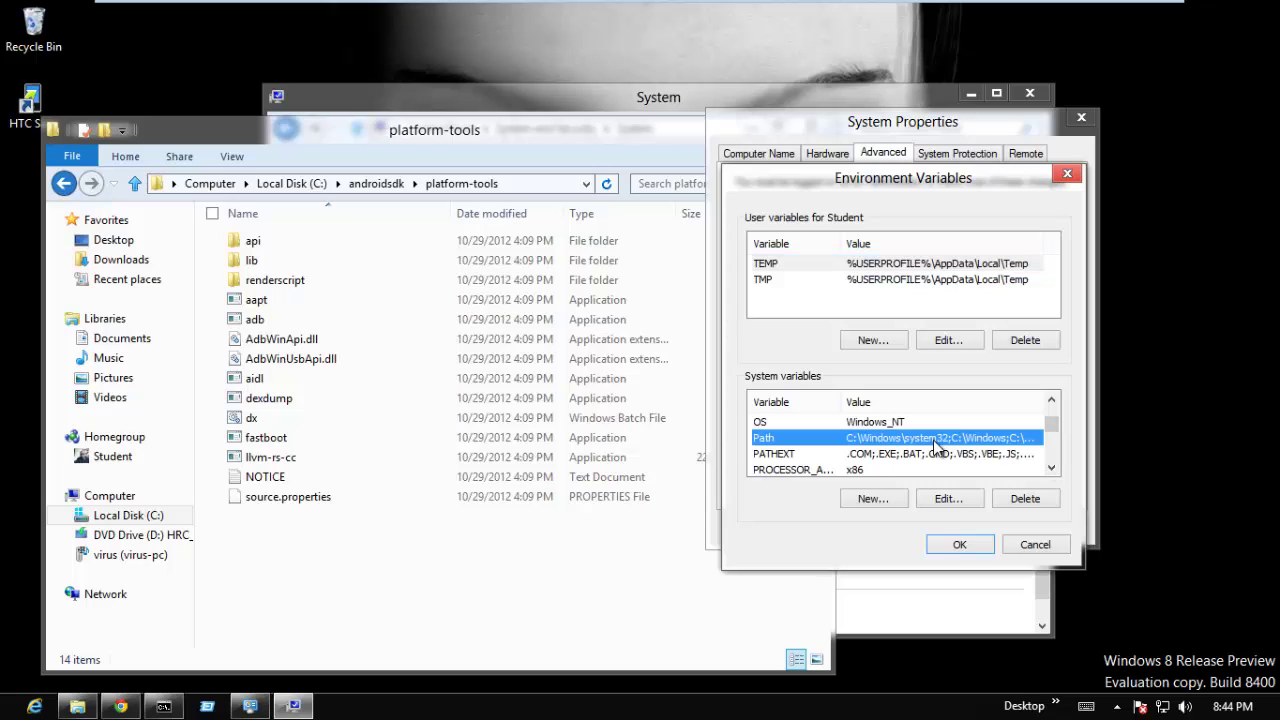
double_click(934, 443)
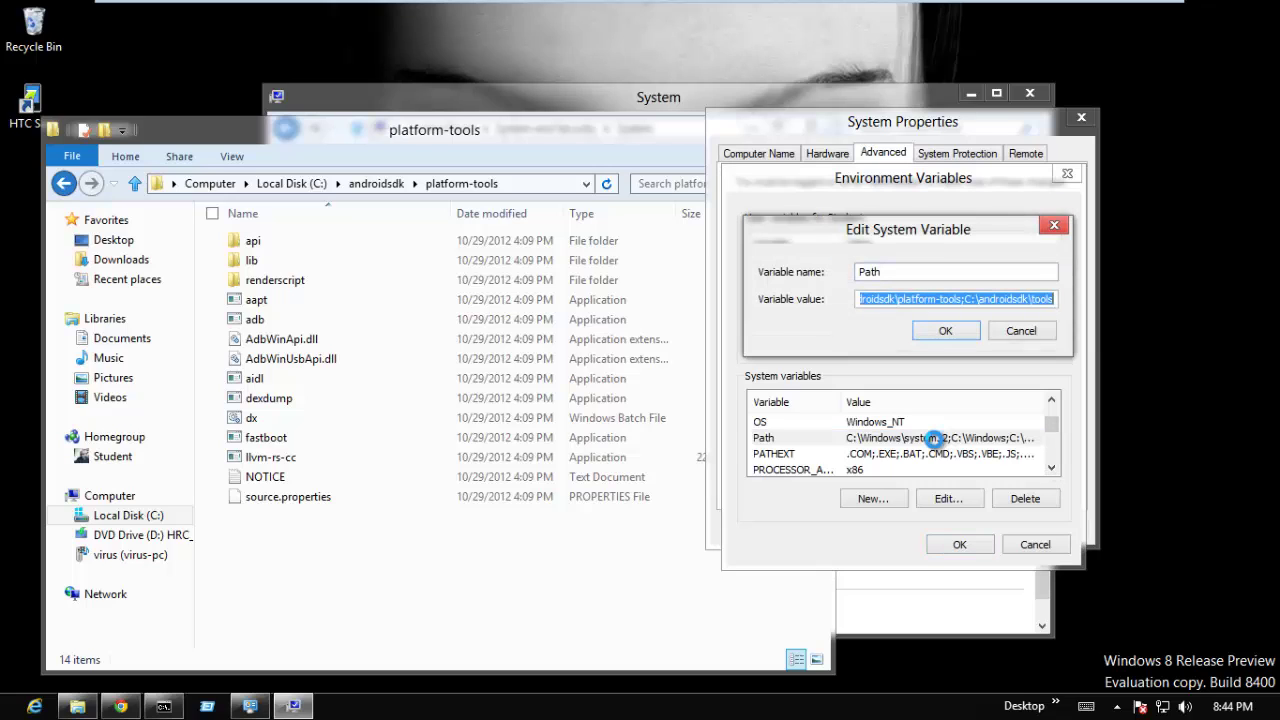
left_click(1055, 300)
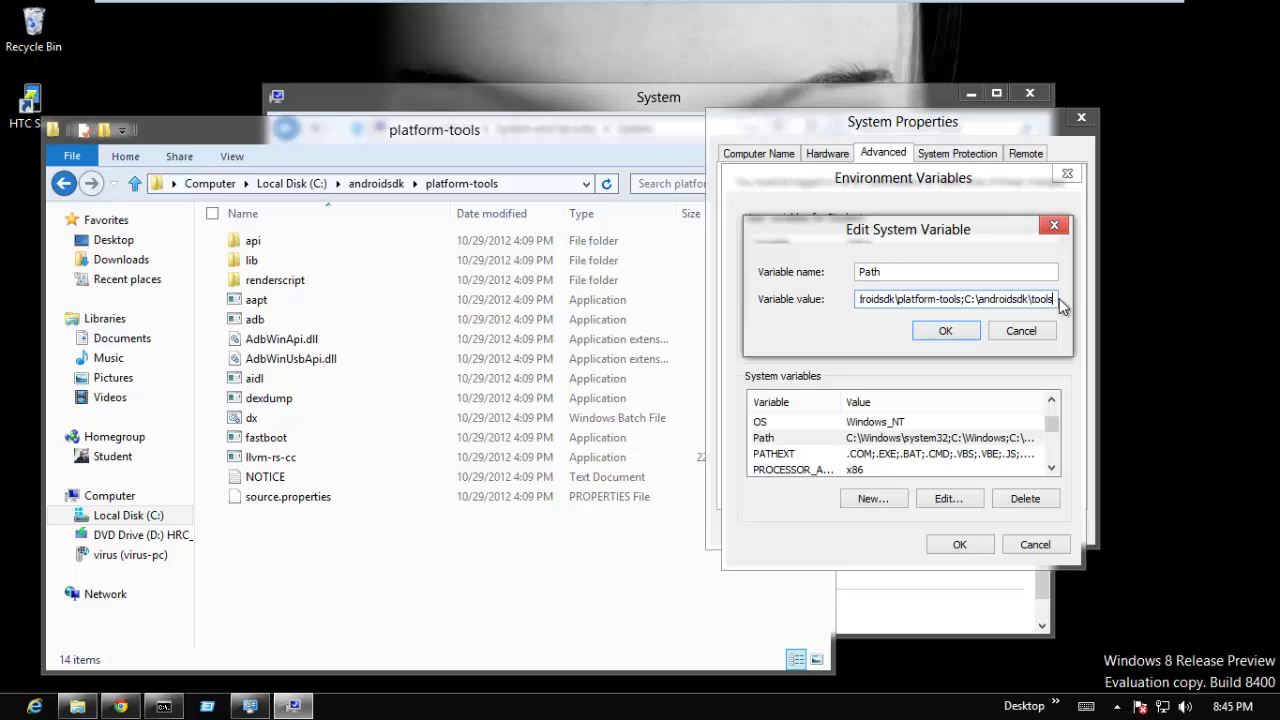
Copy the full path of the platform-tools folder, C:\androidsdk\platform-tools.
left_click(590, 150)
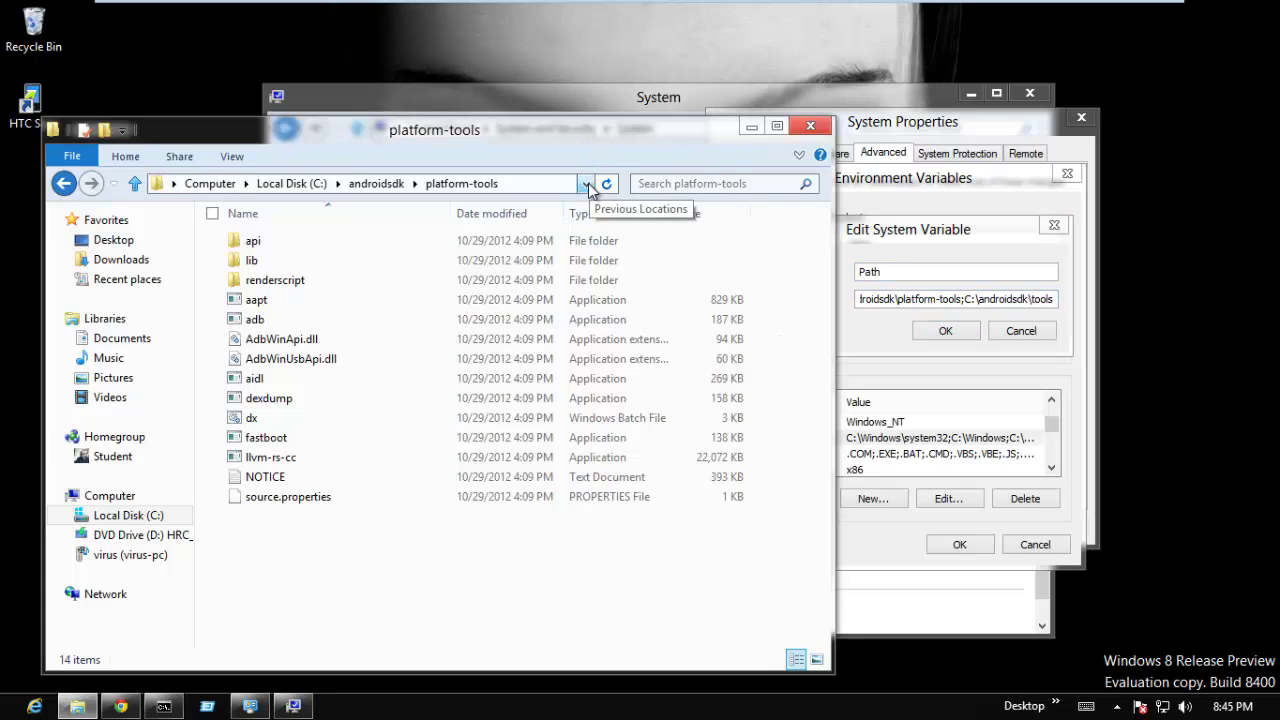
left_click(588, 183)
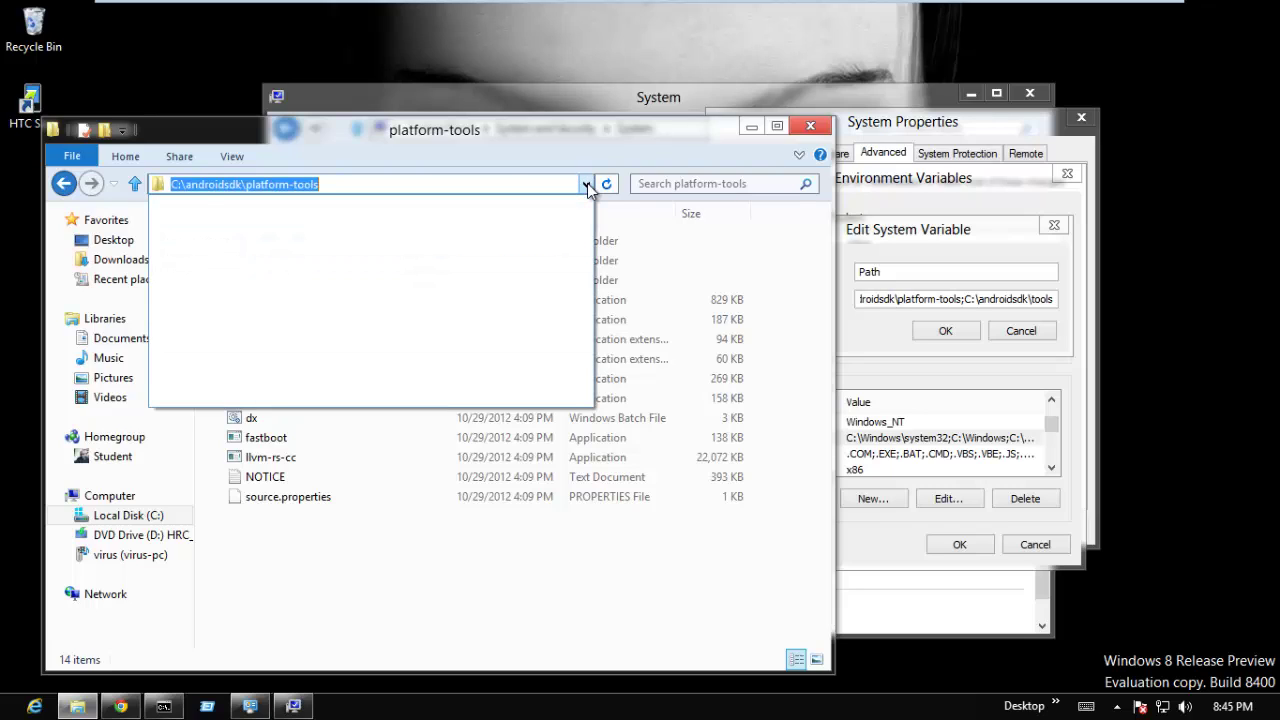
left_click(587, 186)
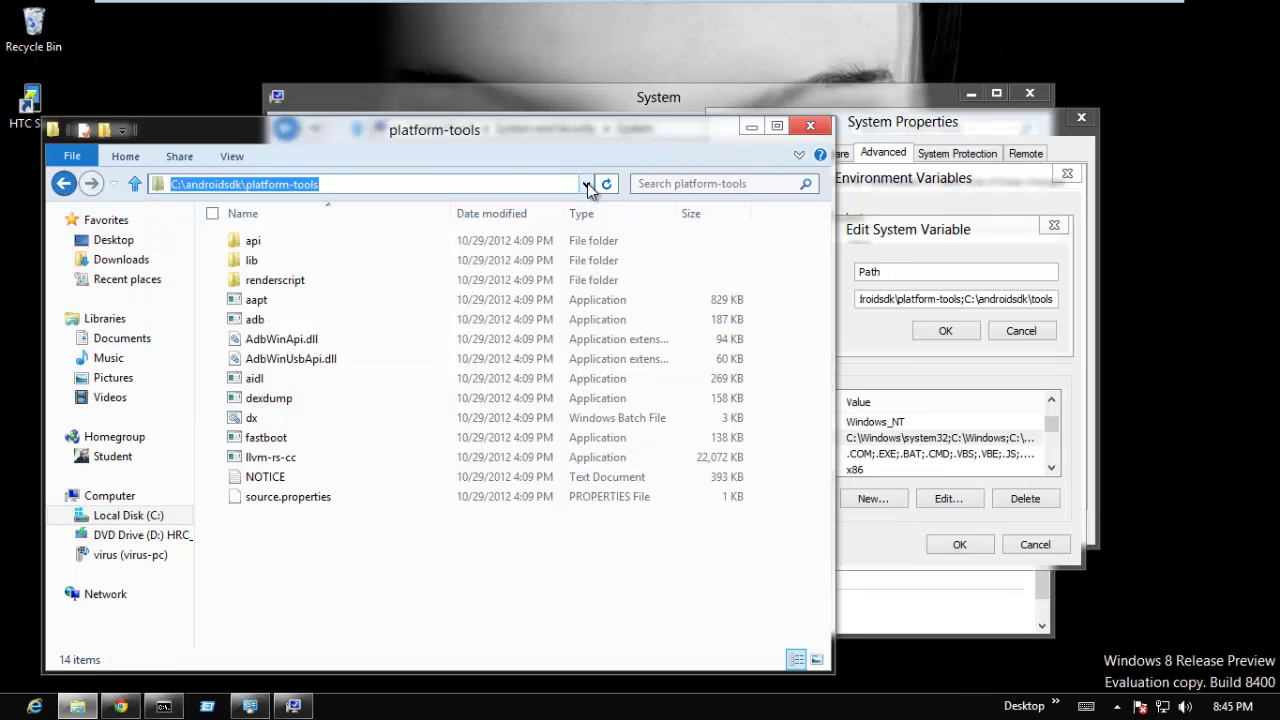
right_click(282, 183)
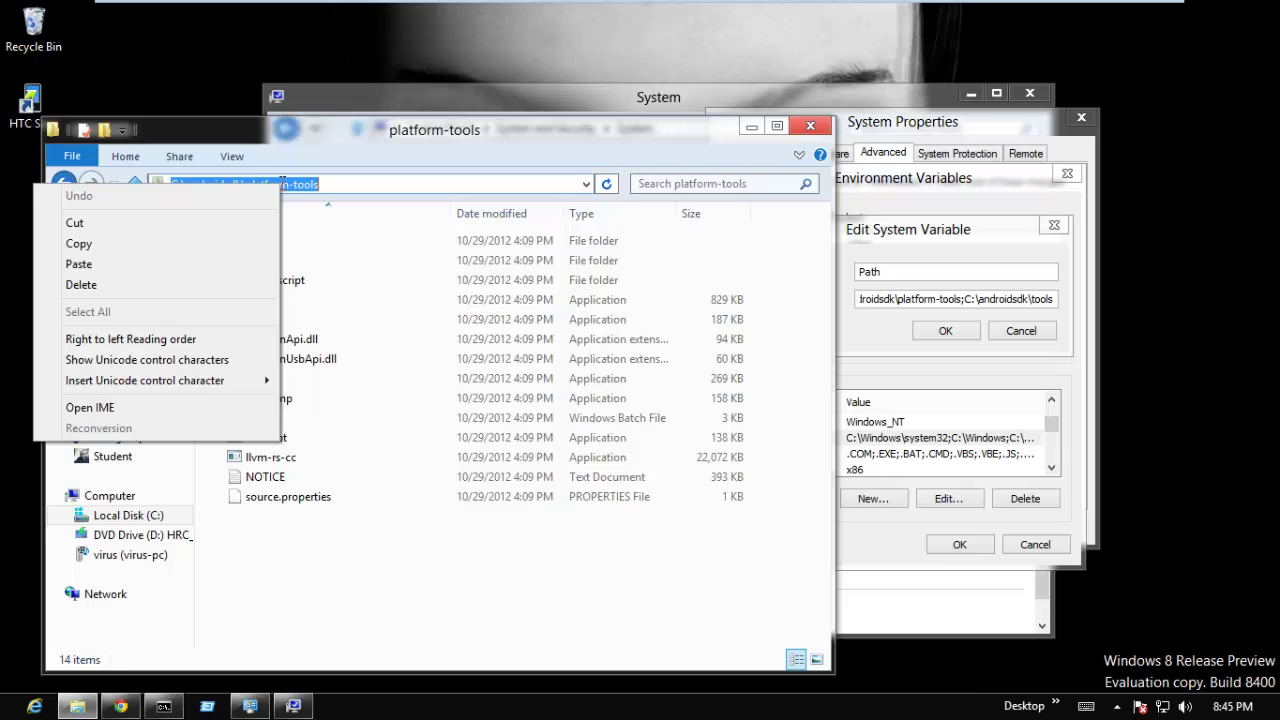
left_click(163, 243)
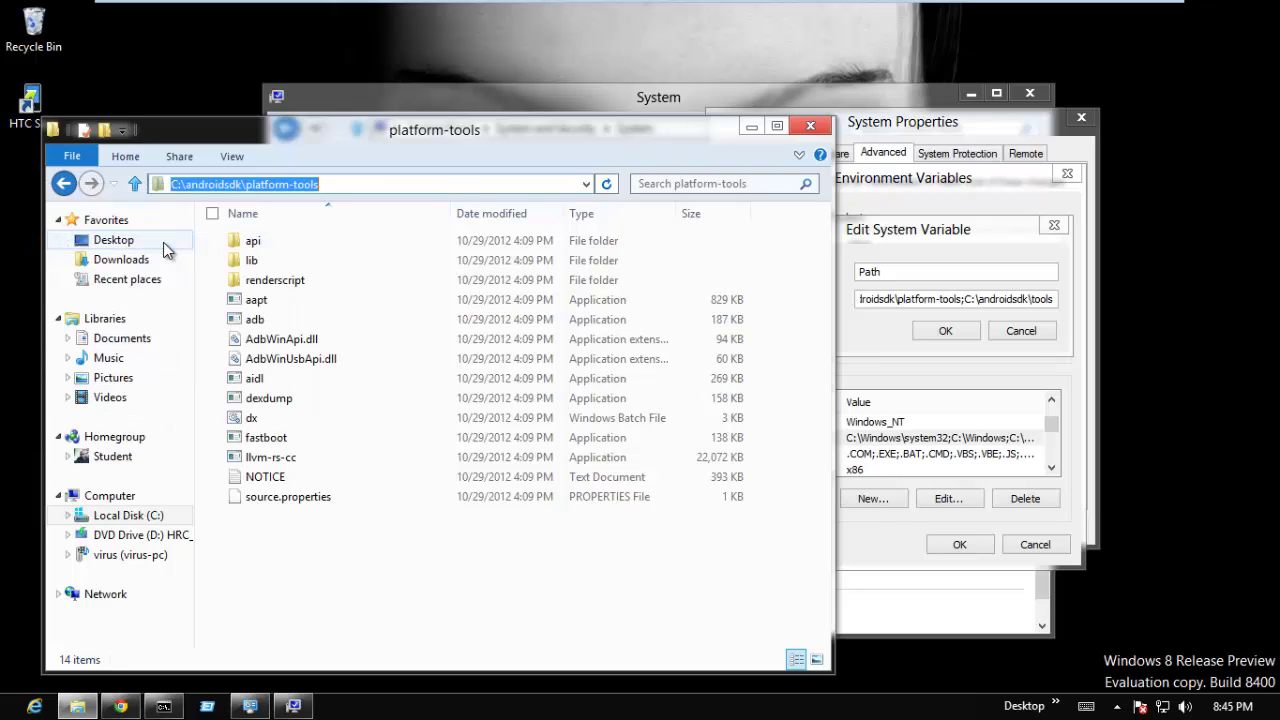
Append a semicolon and the copied path C:\androidsdk\platform-tools to the end of the Path value.
left_click(1055, 299)
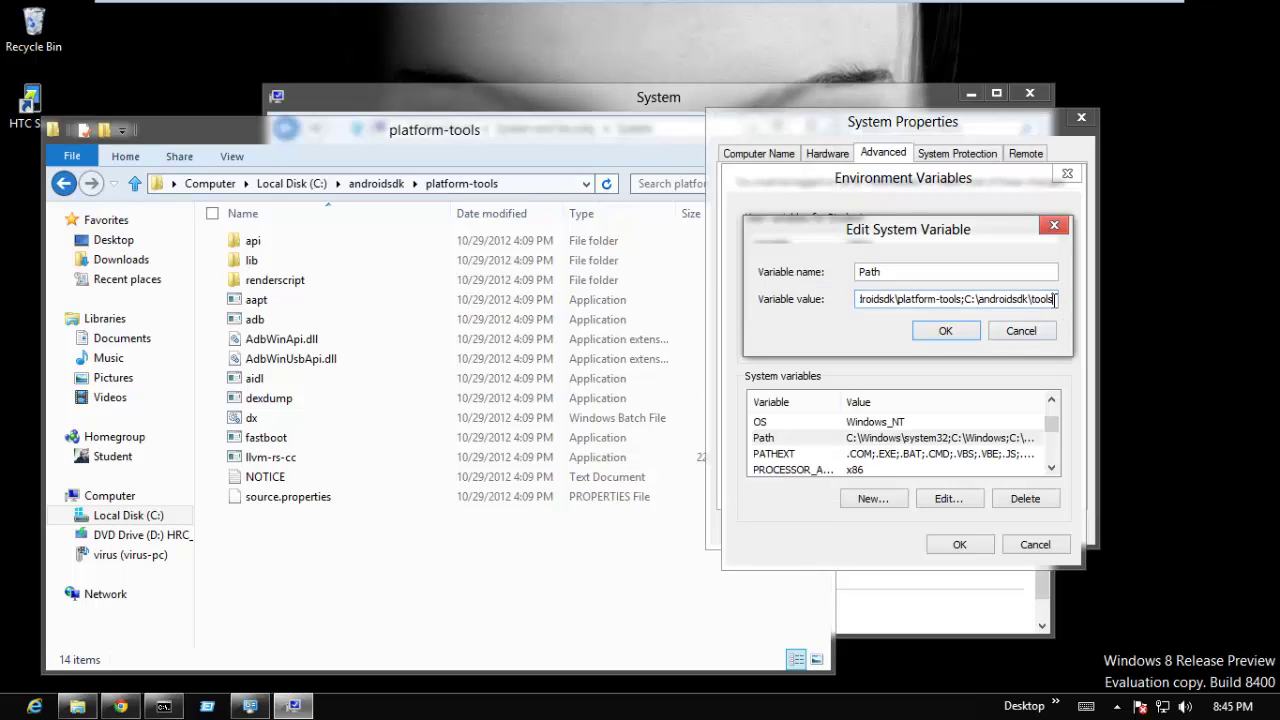
type(";")
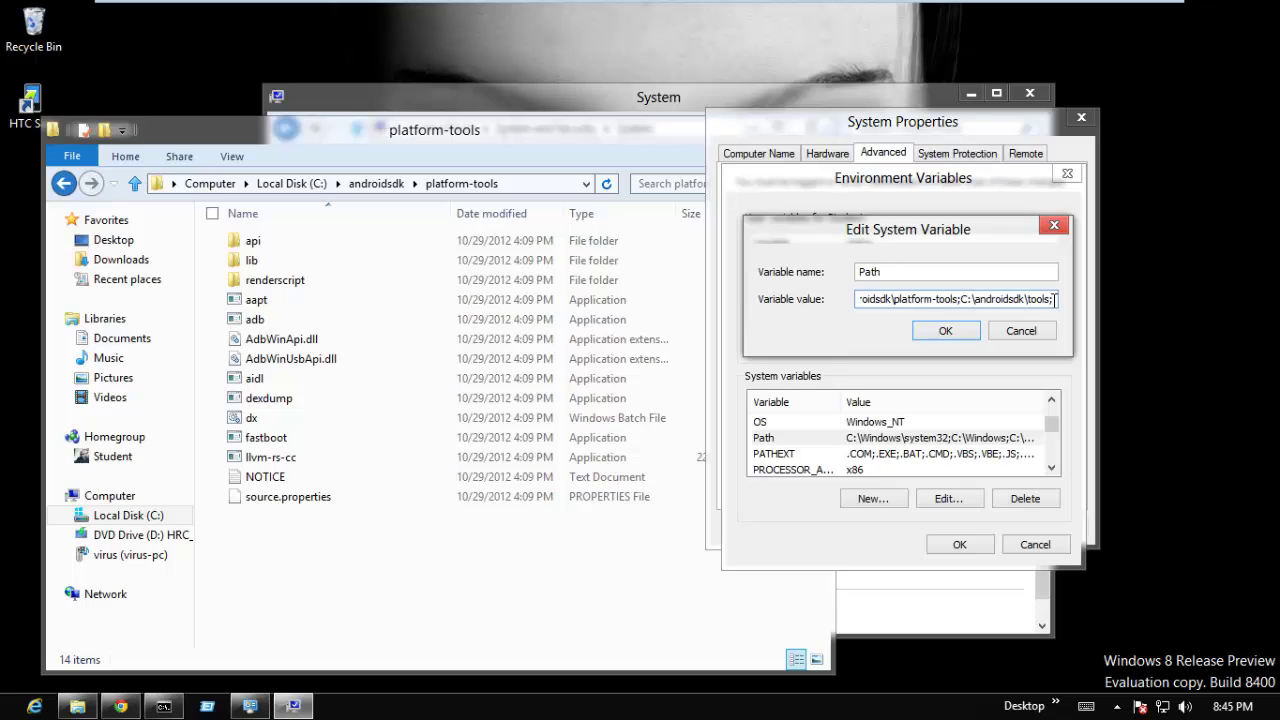
right_click(1053, 299)
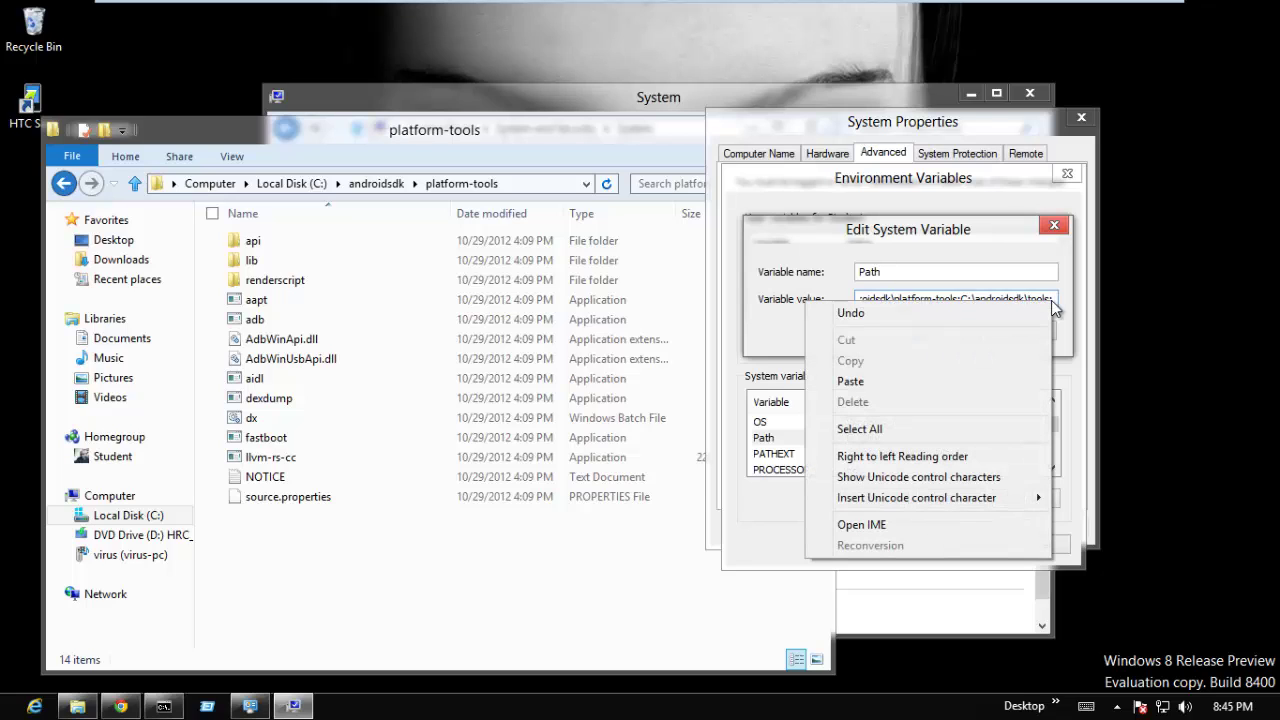
left_click(949, 382)
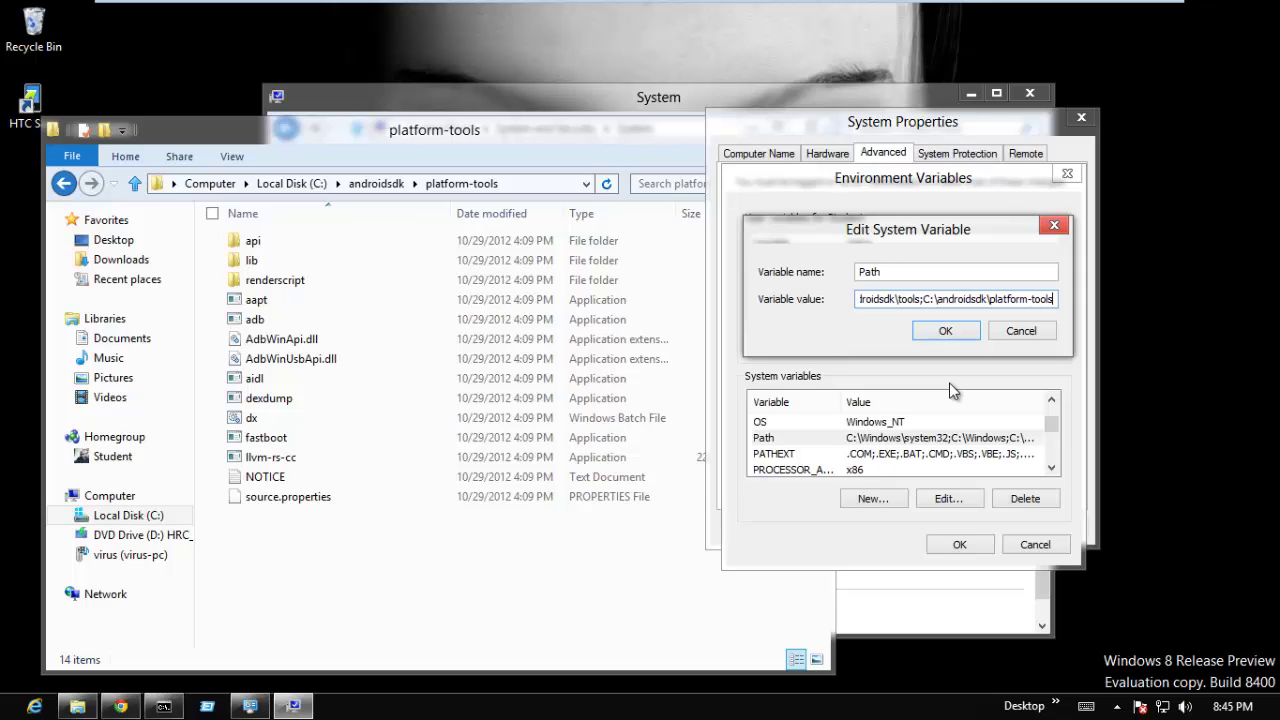
Remove the appended platform-tools entry from the Path value and cancel out of the environment variable dialogs.
key("Left")
key("Left")
key("Left")
key("Left")
key("Left")
key("Left")
key("Left")
key("Left")
key("Left")
key("Left")
key("Left")
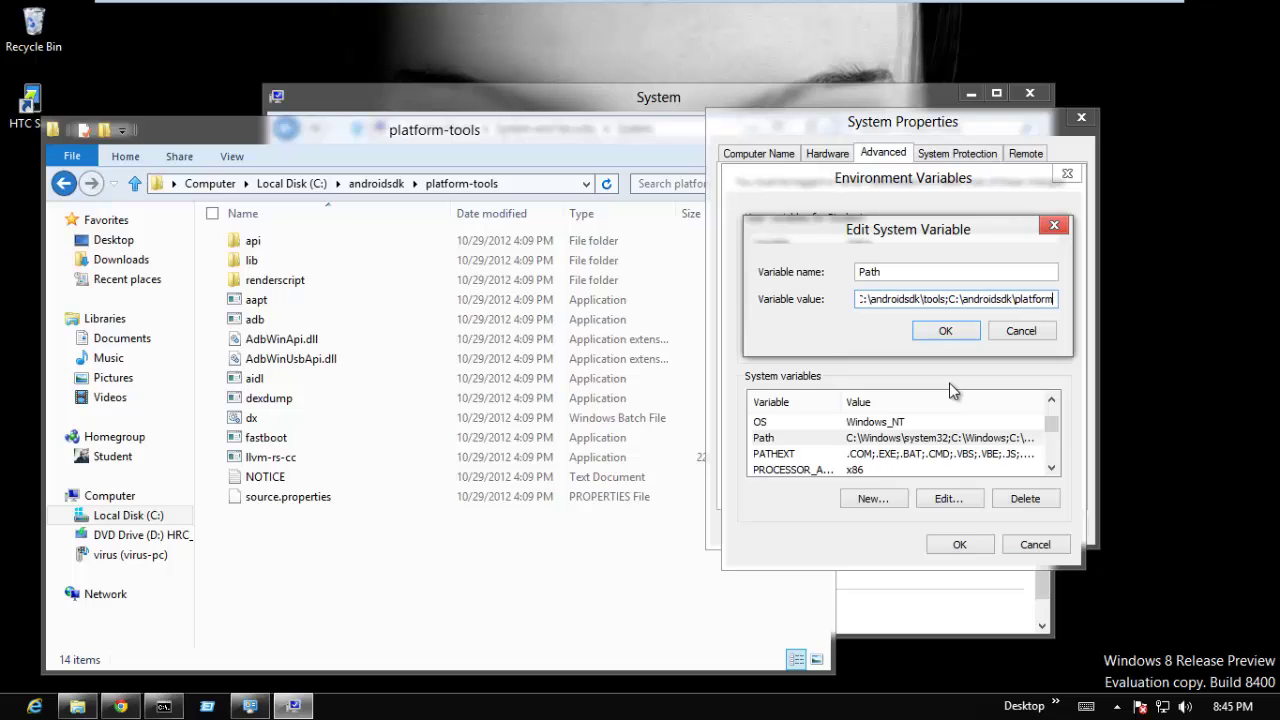
key("Left")
key("Left")
key("Left")
key("Left")
key("Left")
key("Left")
key("Left")
key("Left")
key("Left")
key("Left")
key("Left")
key("Left")
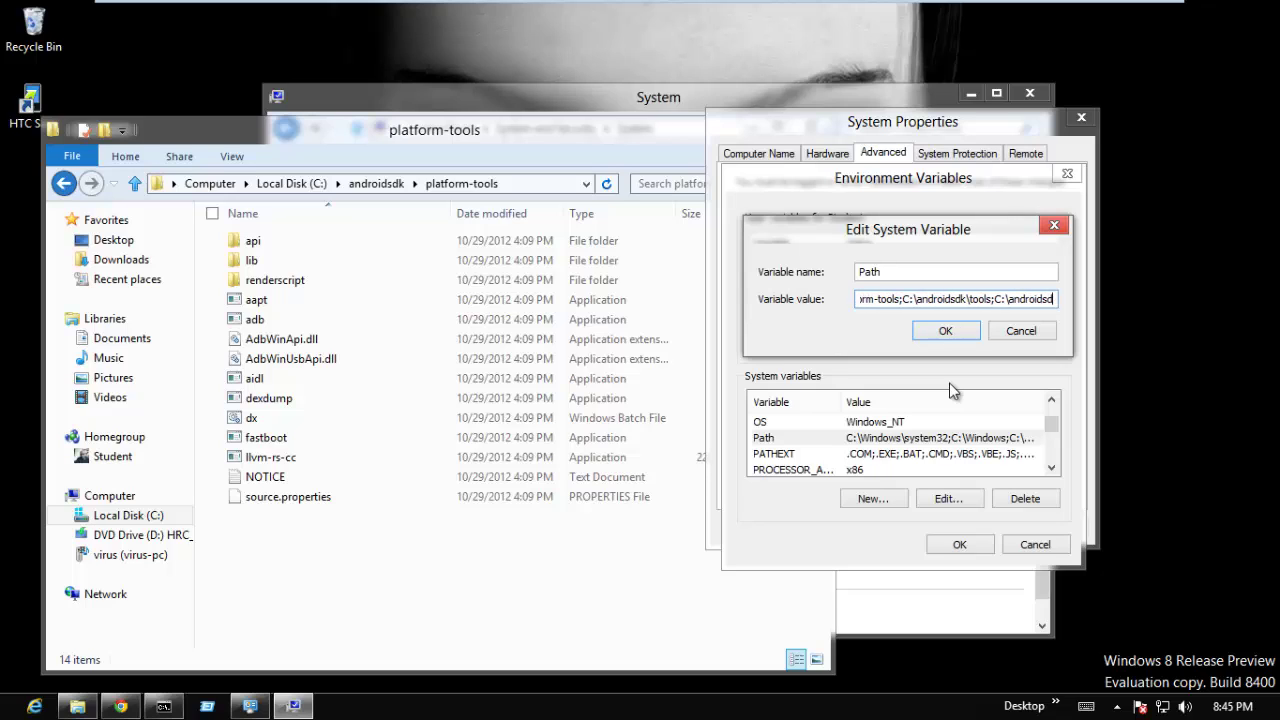
key("Left")
key("Left")
key("Left")
key("Left")
key("Left")
key("Left")
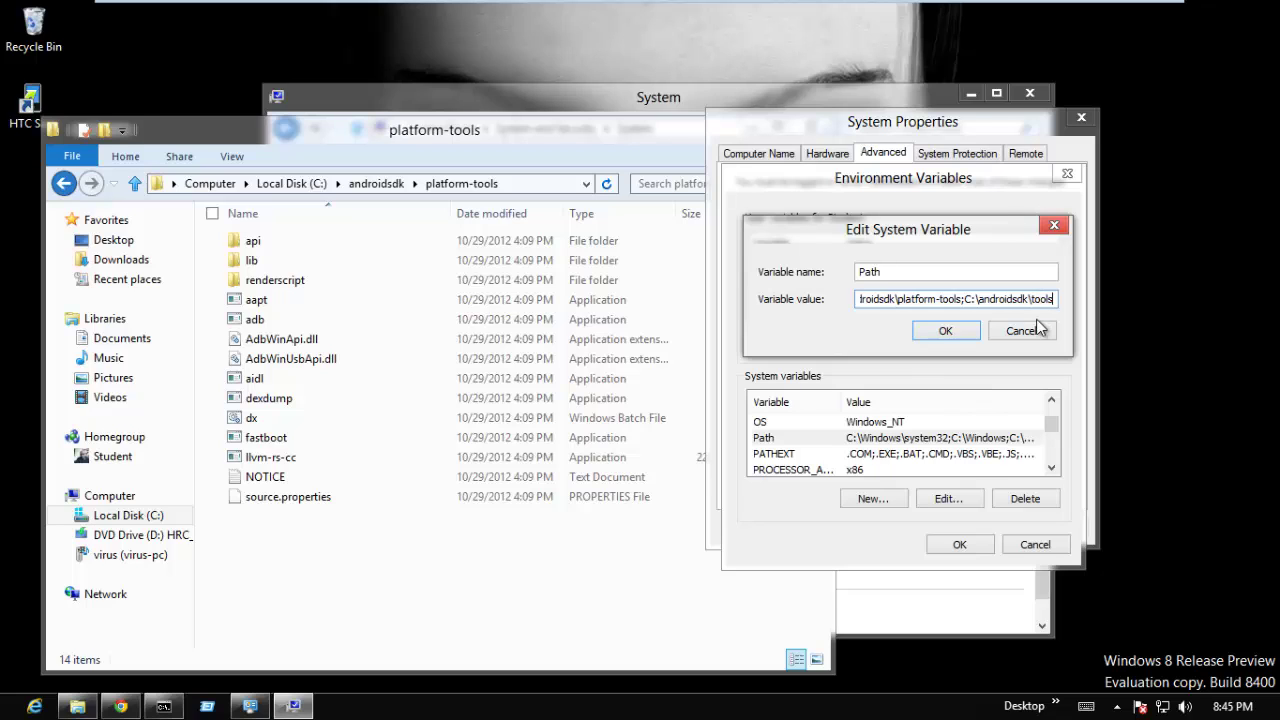
left_click(1042, 331)
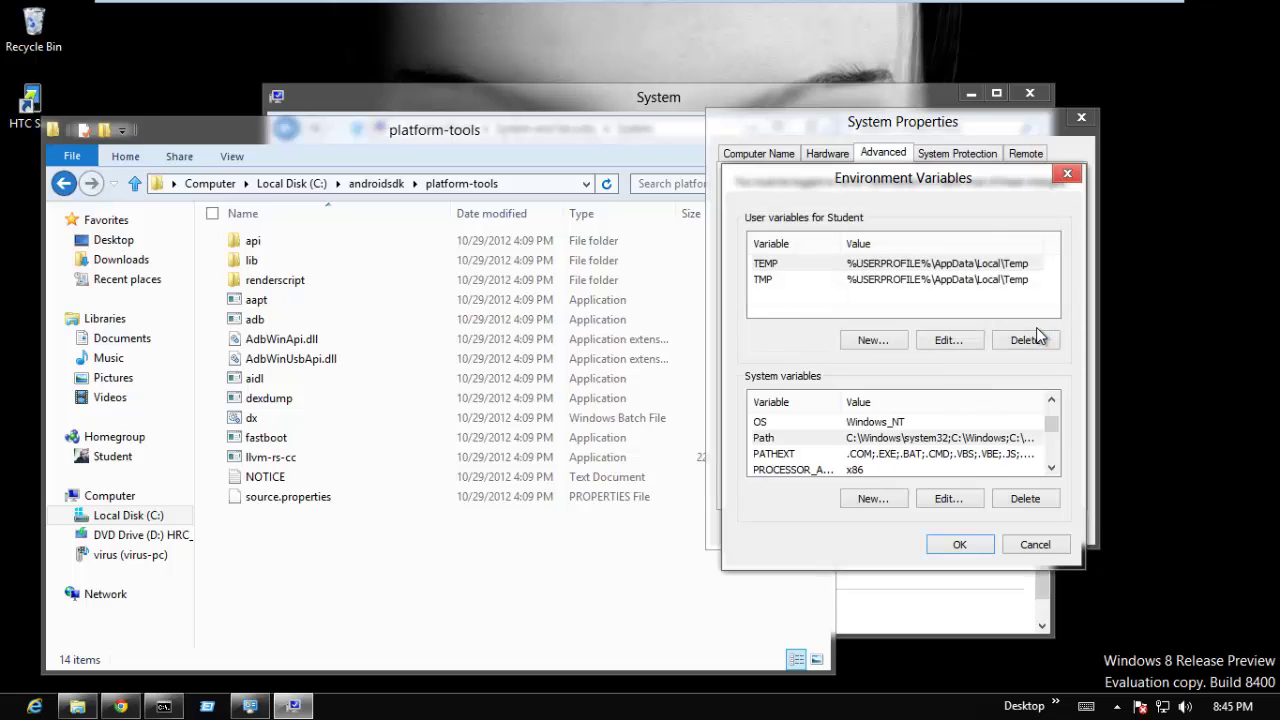
left_click(1038, 545)
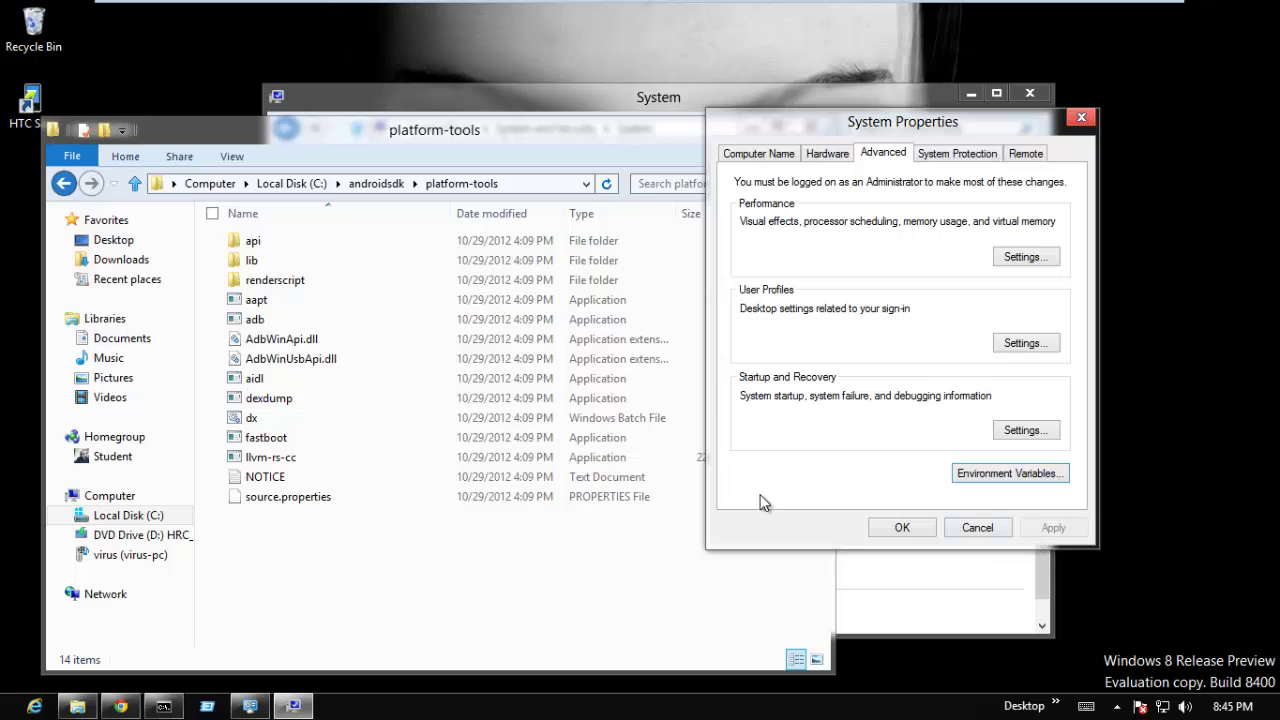
Reopen the environment variables and open the system variable Path for editing.
left_click(967, 475)
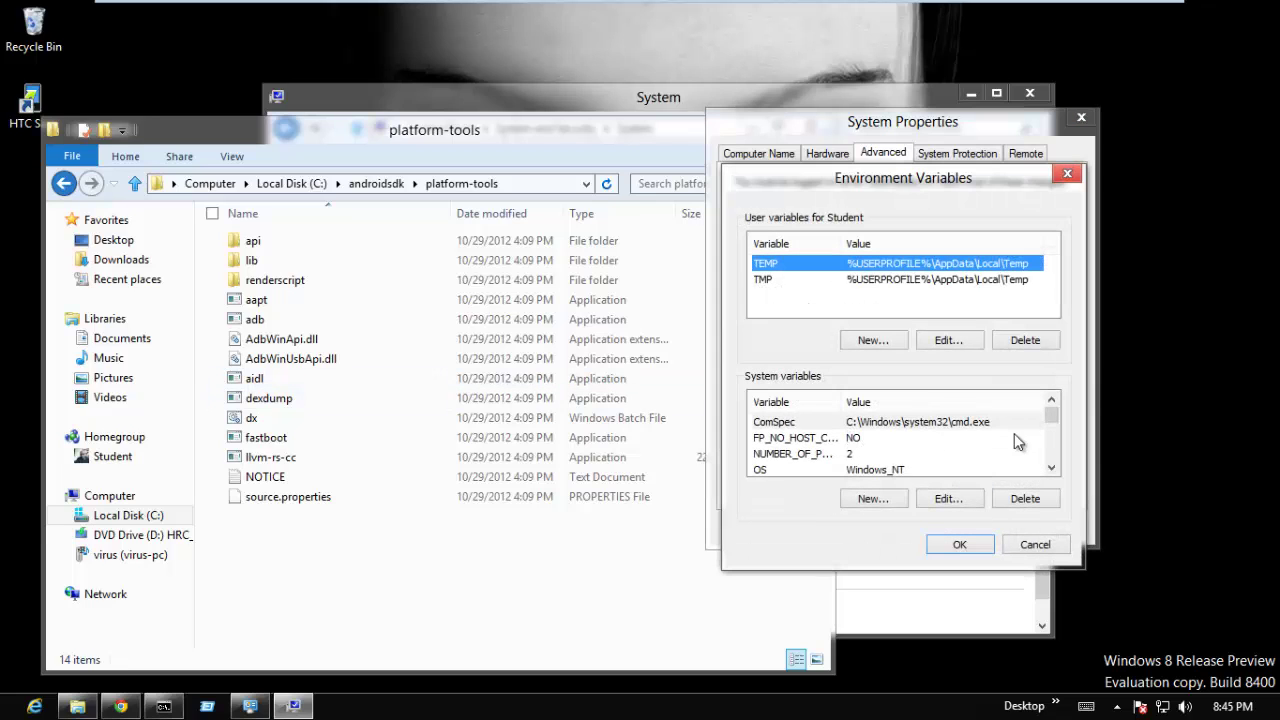
left_click(1051, 467)
left_click(1051, 467)
left_click(1051, 467)
left_click(1051, 467)
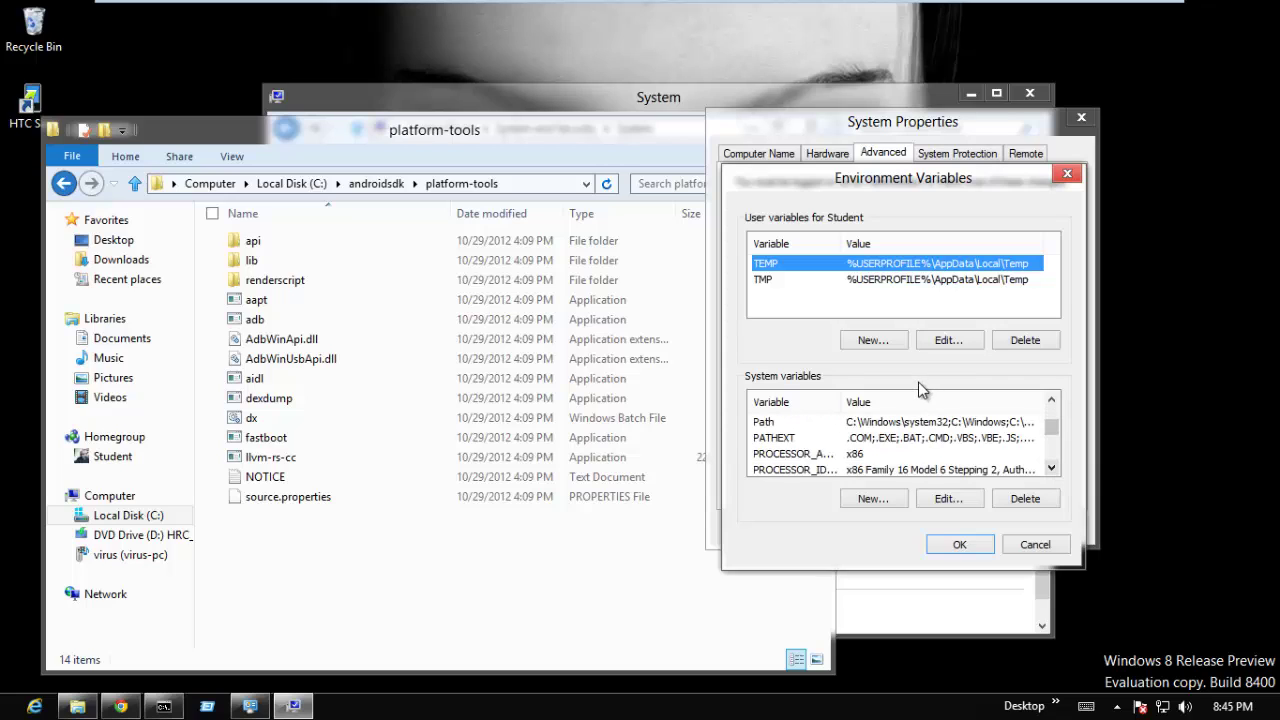
left_click(917, 424)
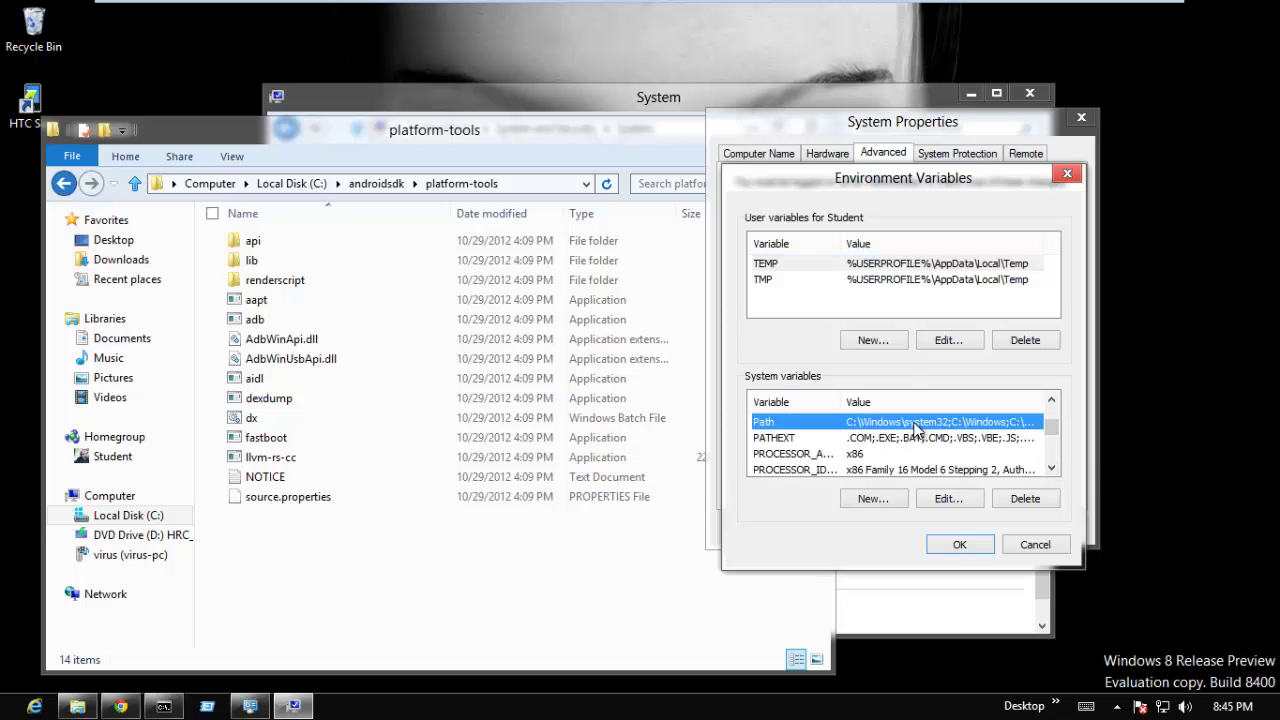
double_click(917, 424)
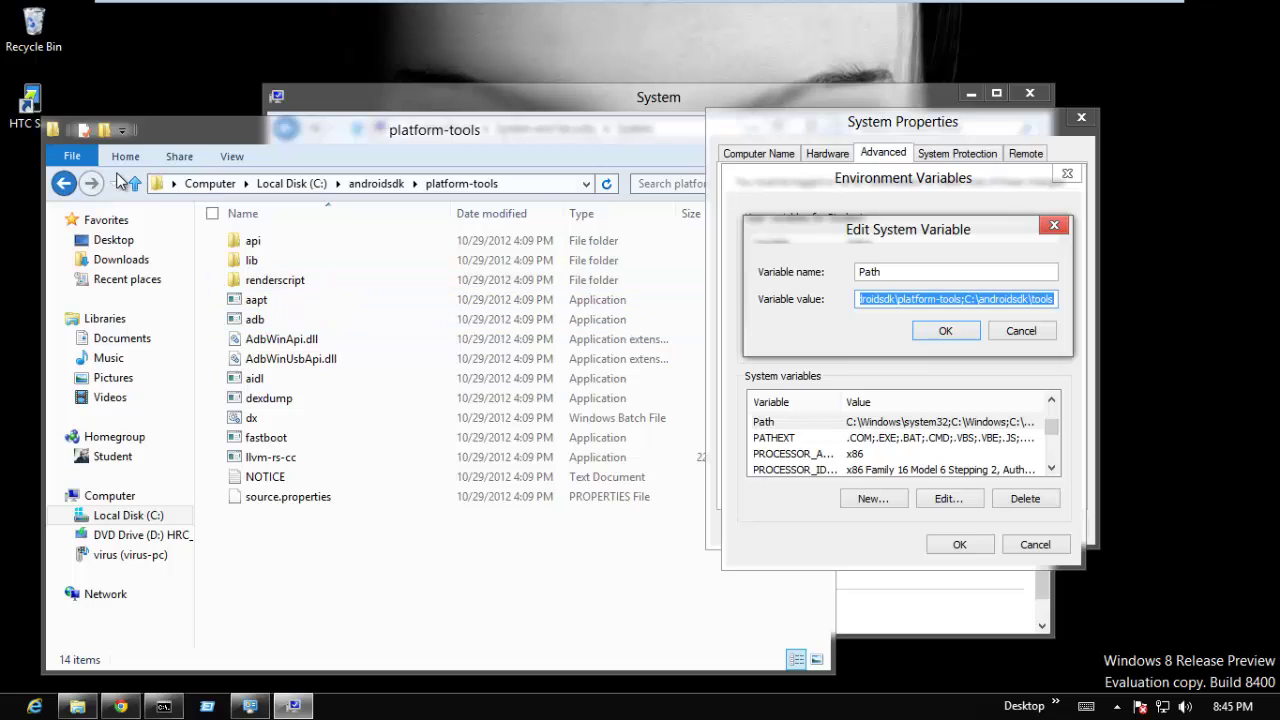
Open the androidsdk\tools folder in File Explorer and select its full path C:\androidsdk\tools.
left_click(66, 185)
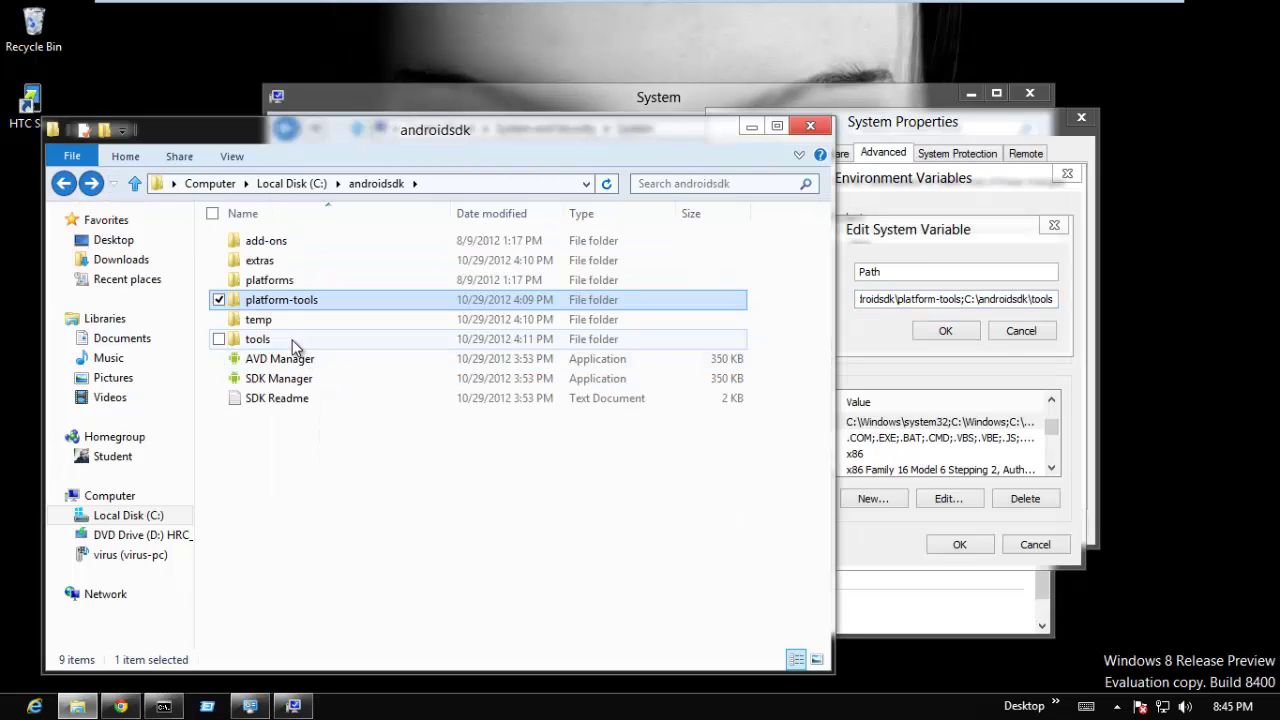
double_click(292, 340)
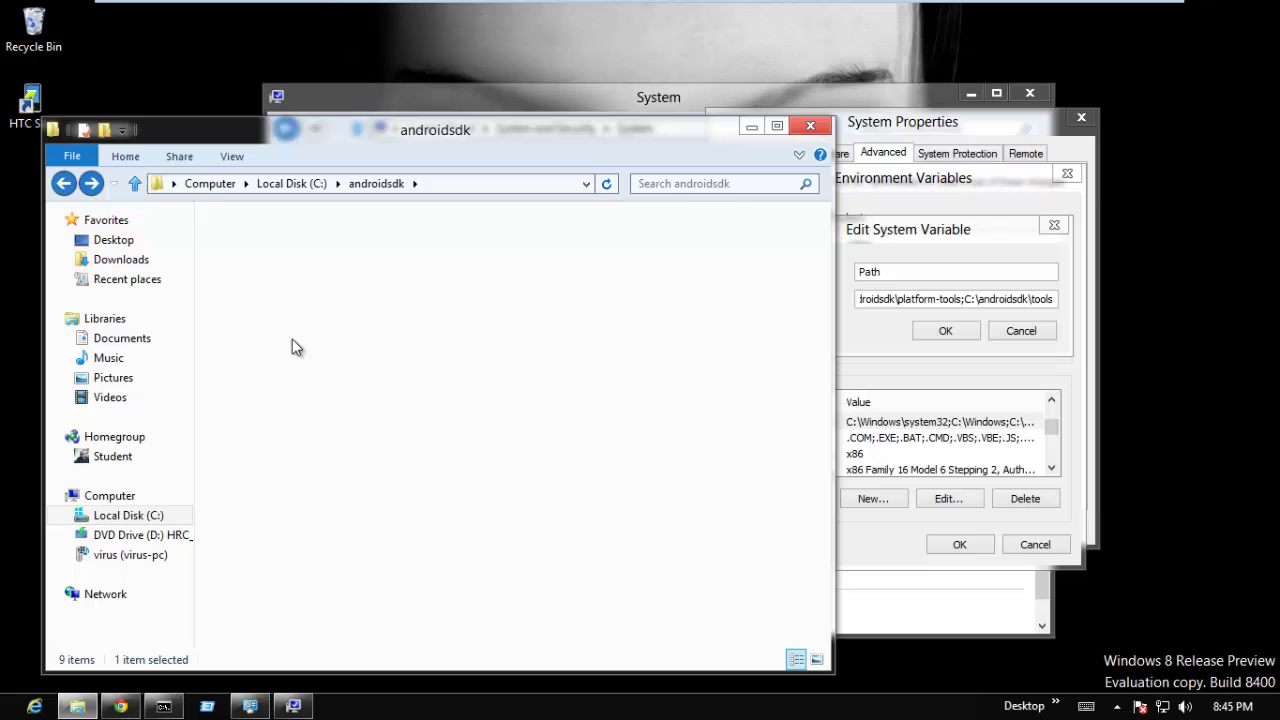
left_click(586, 183)
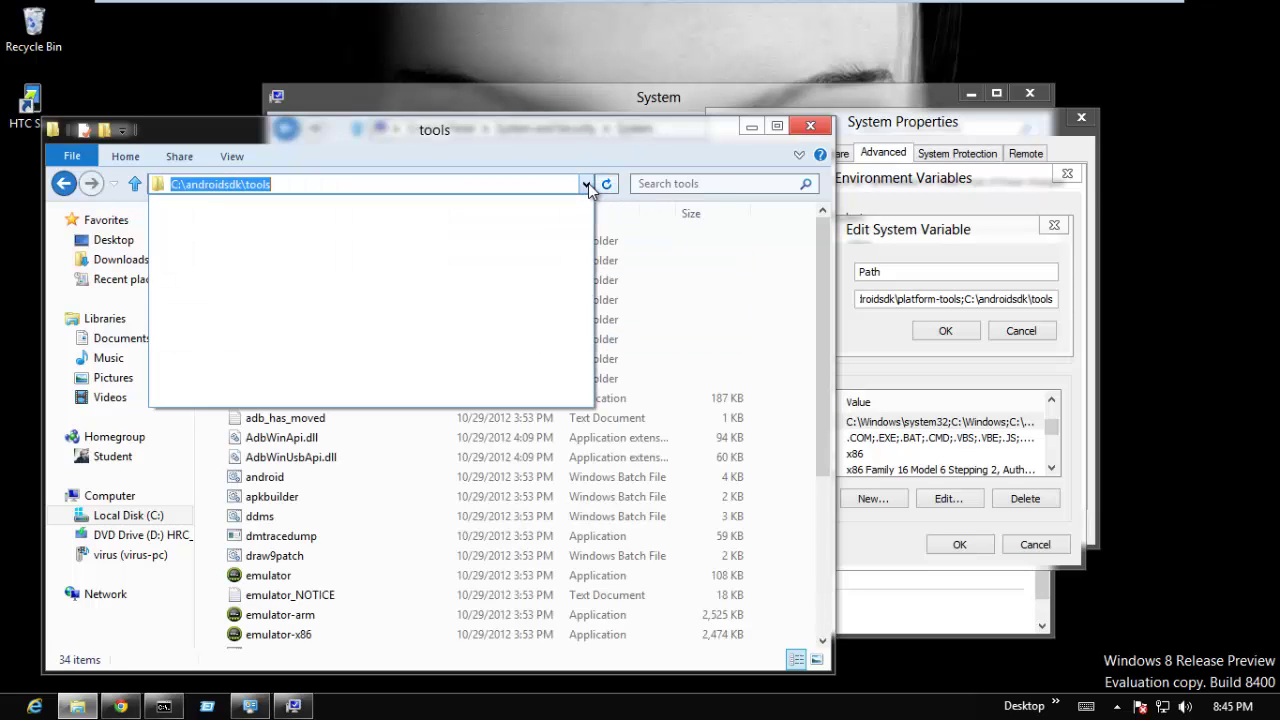
left_click(588, 183)
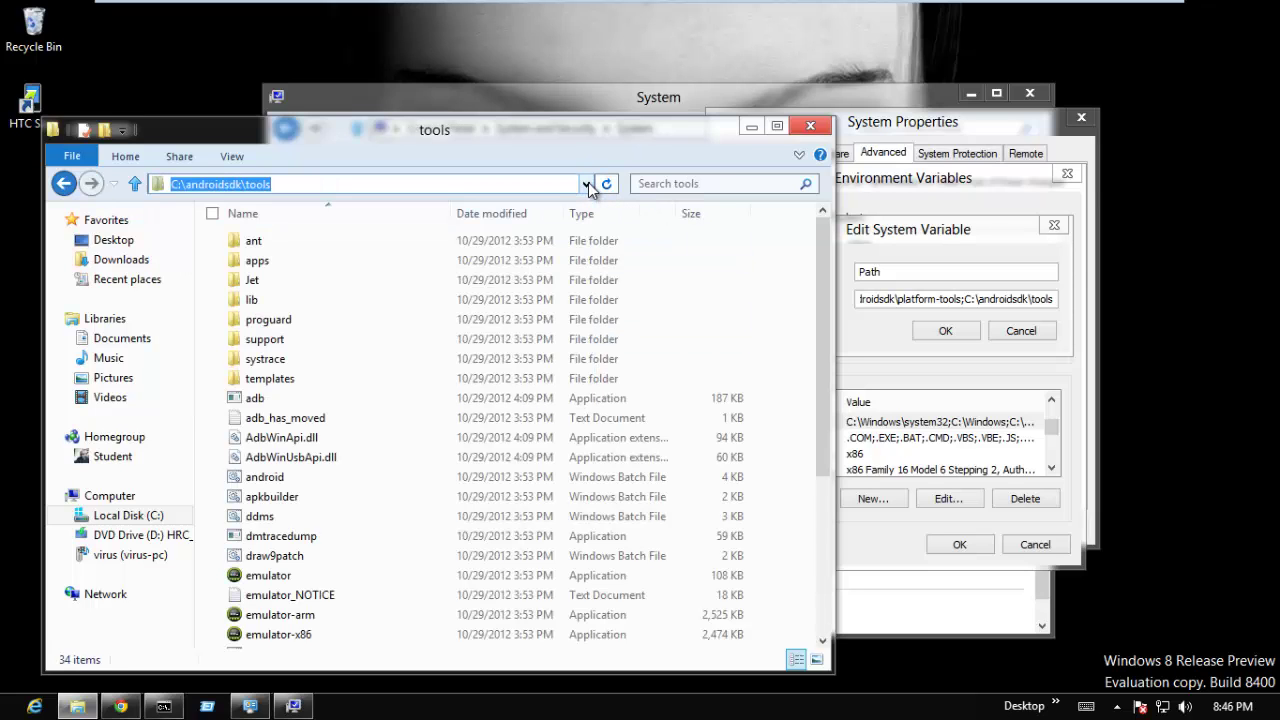
Copy the path C:\androidsdk\tools and append it, preceded by a semicolon, to the end of the Path value.
right_click(266, 187)
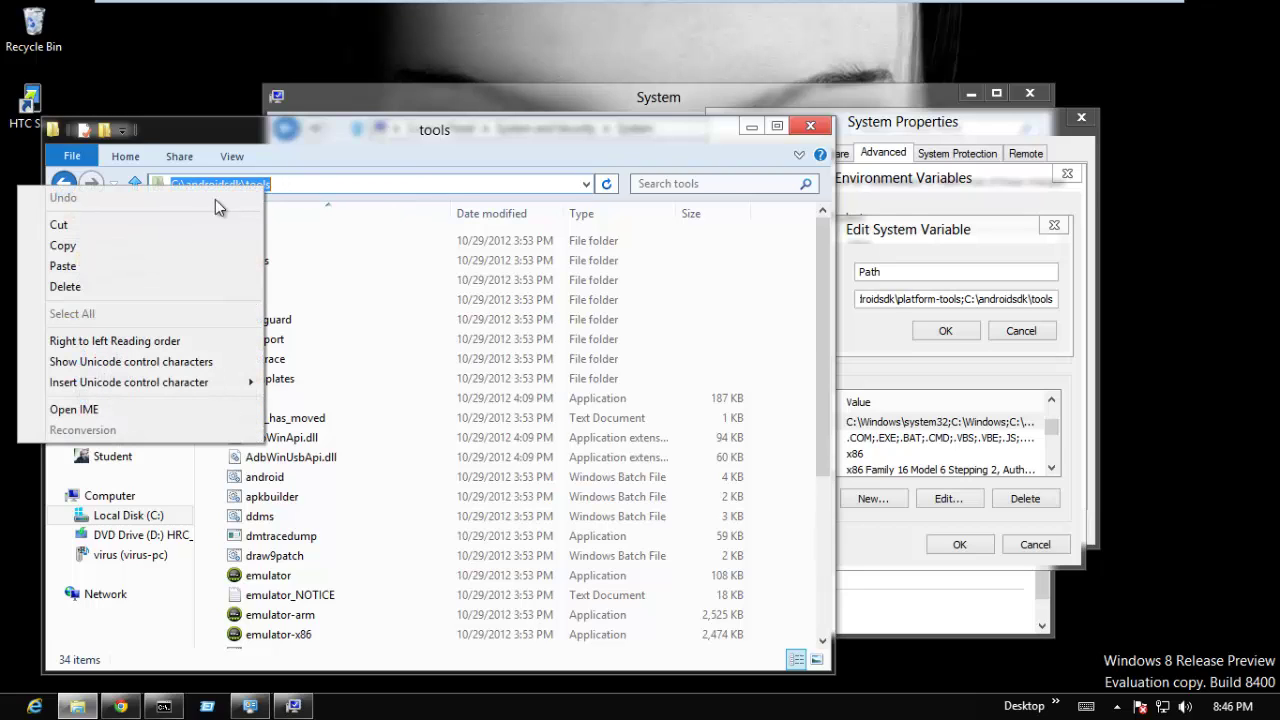
left_click(154, 248)
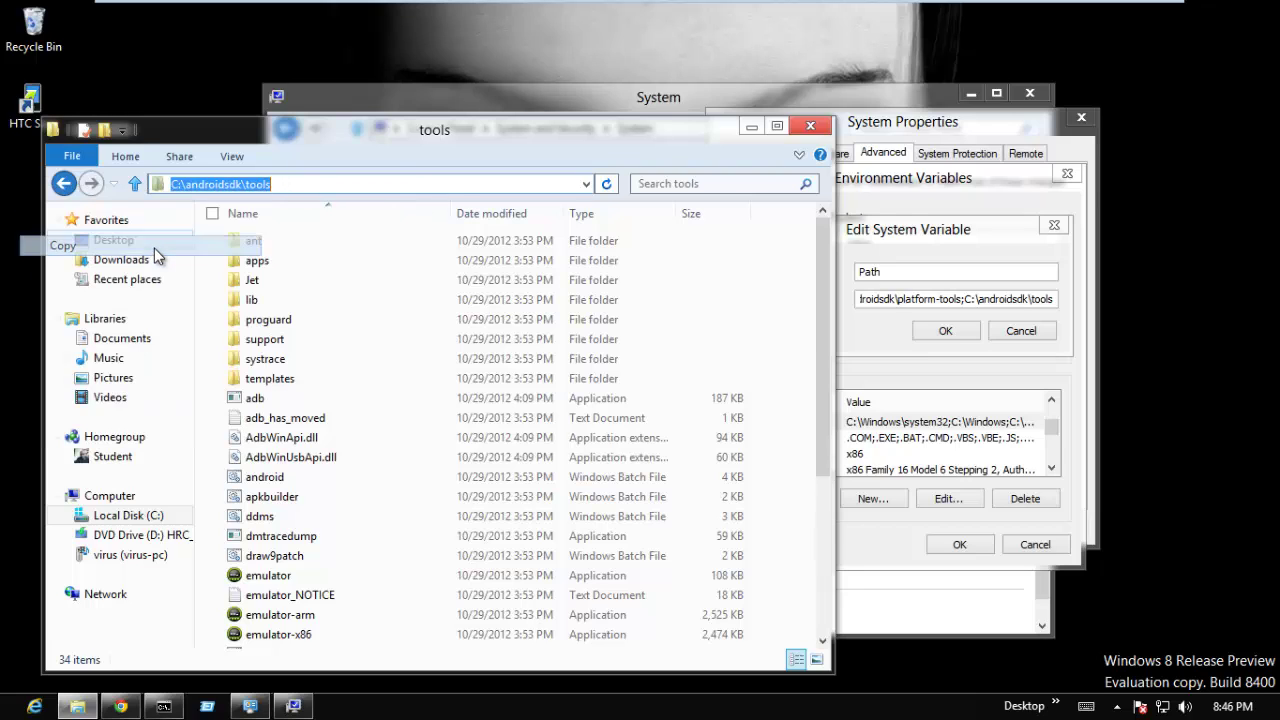
left_click(924, 342)
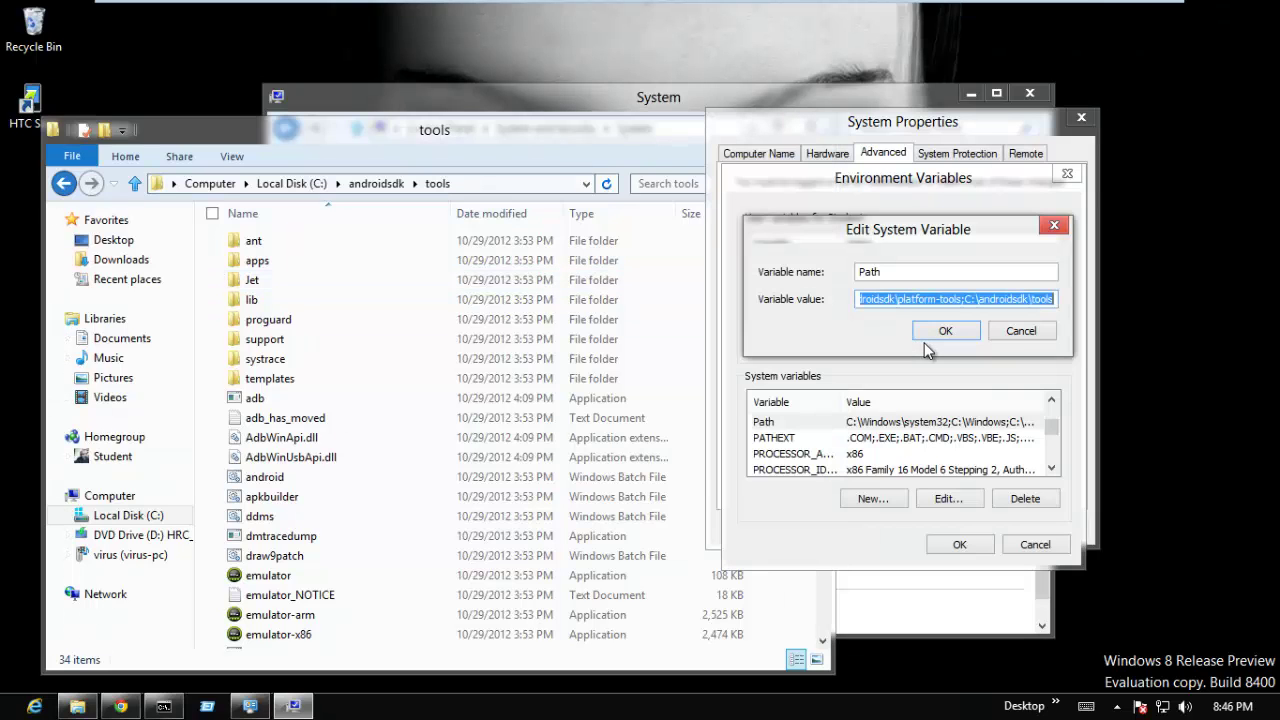
key("End")
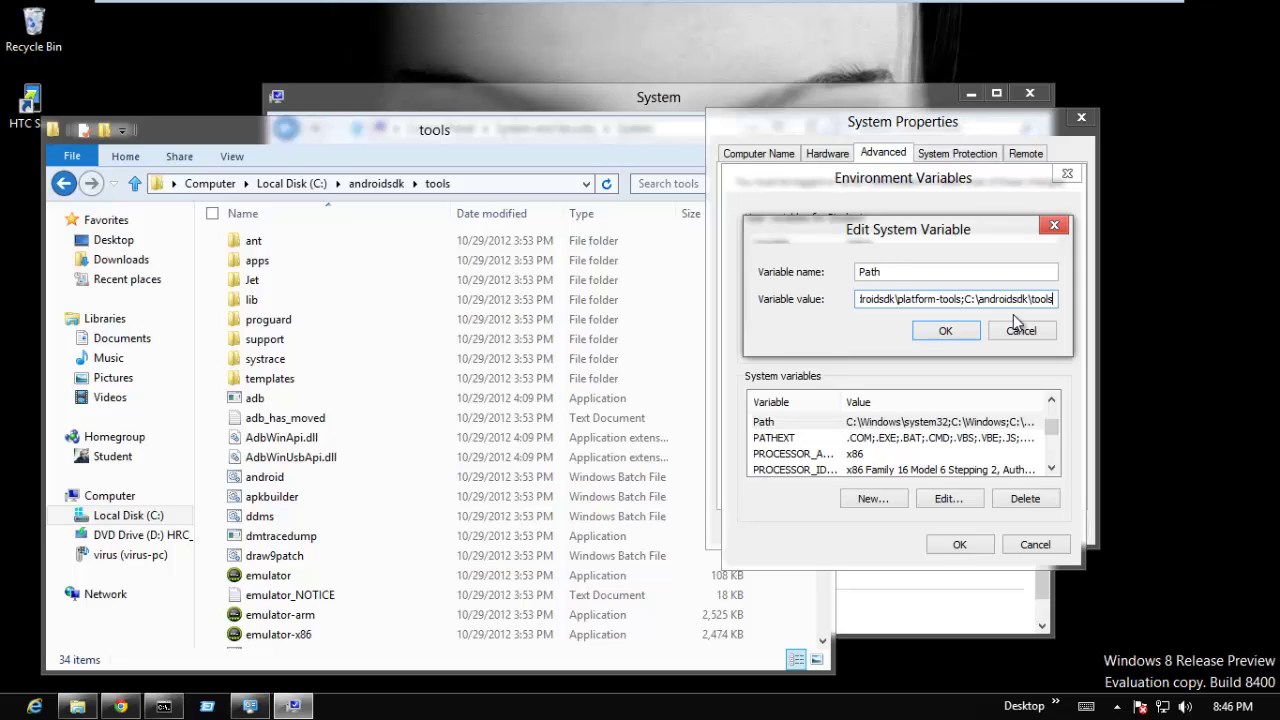
type(";")
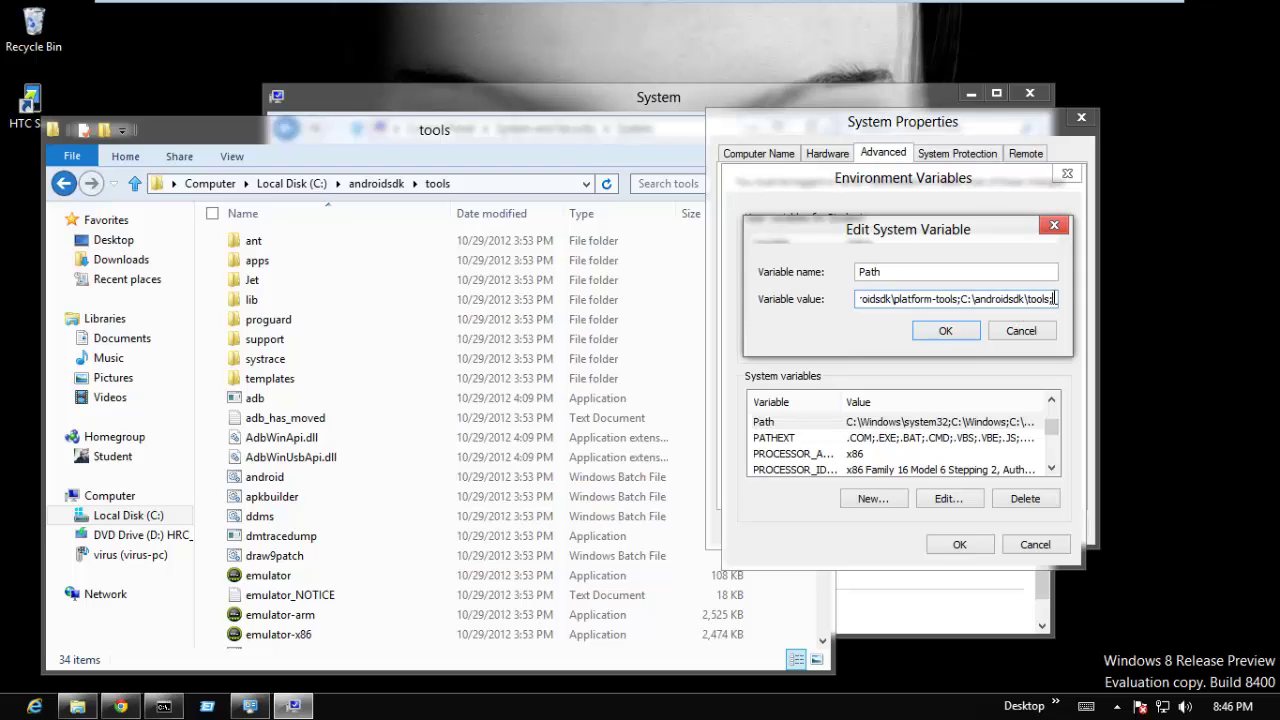
right_click(1054, 298)
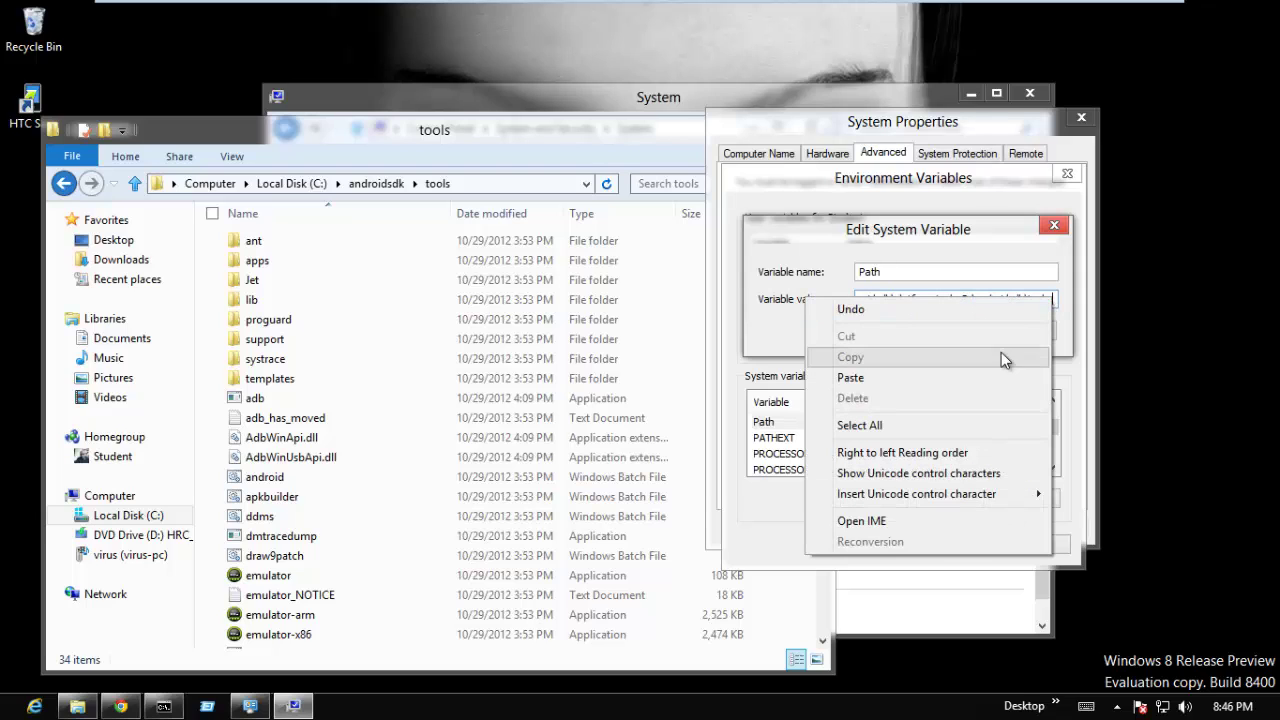
left_click(1003, 378)
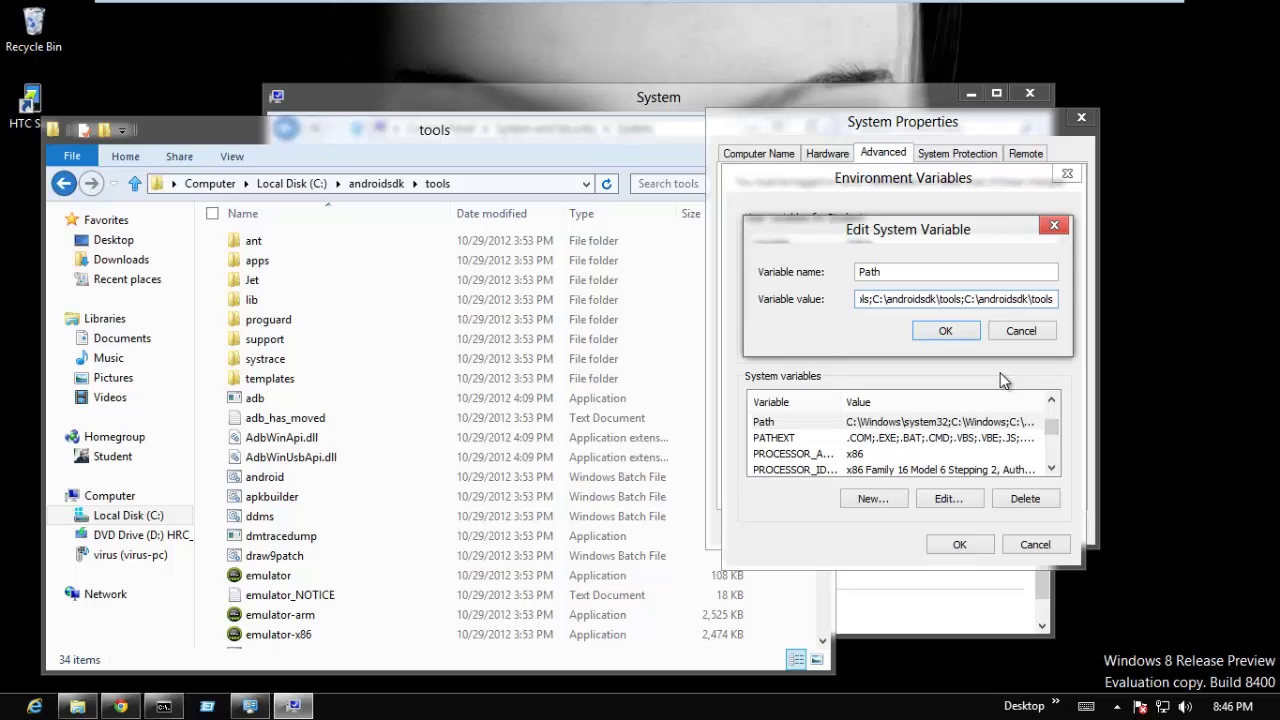
Remove the appended tools entry from the Path value and cancel the variable edit and the Environment Variables dialog.
key("Left")
key("Left")
key("Left")
key("Left")
key("Left")
key("Left")
key("Left")
key("Left")
key("Left")
key("Left")
key("Left")
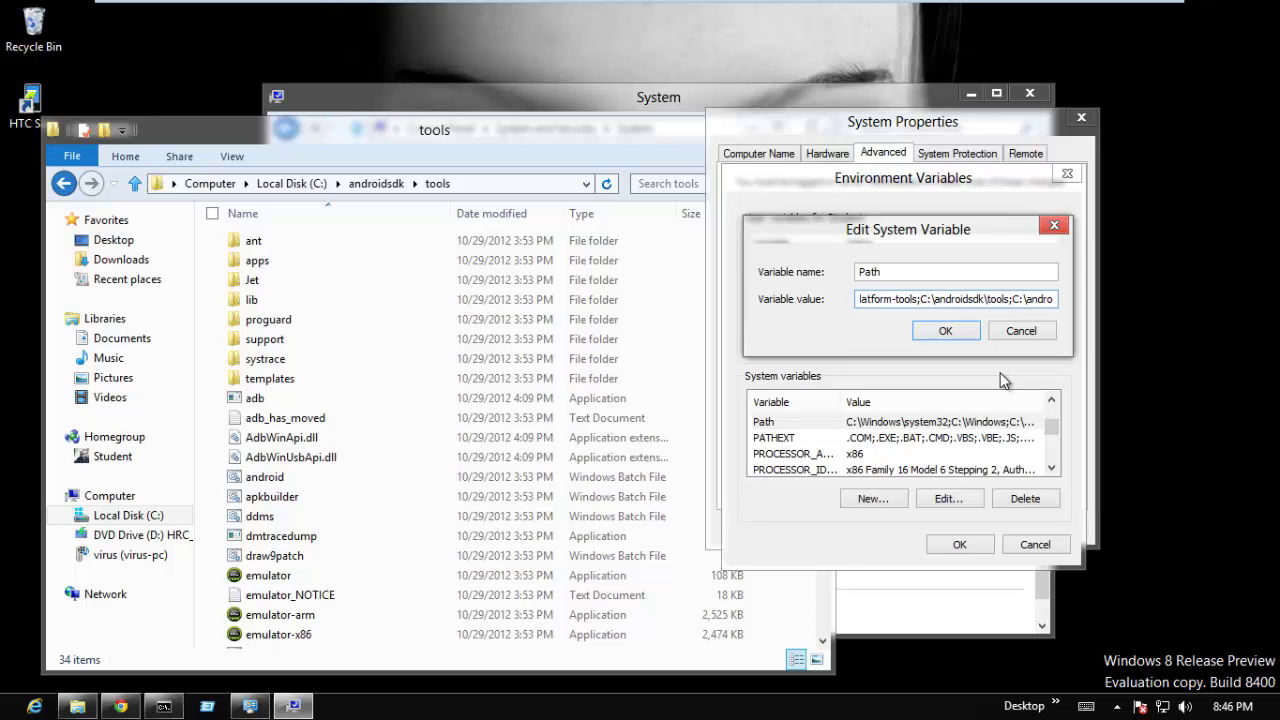
key("Left")
key("Left")
key("Left")
key("Left")
key("Left")
key("Left")
key("Left")
key("Left")
key("Left")
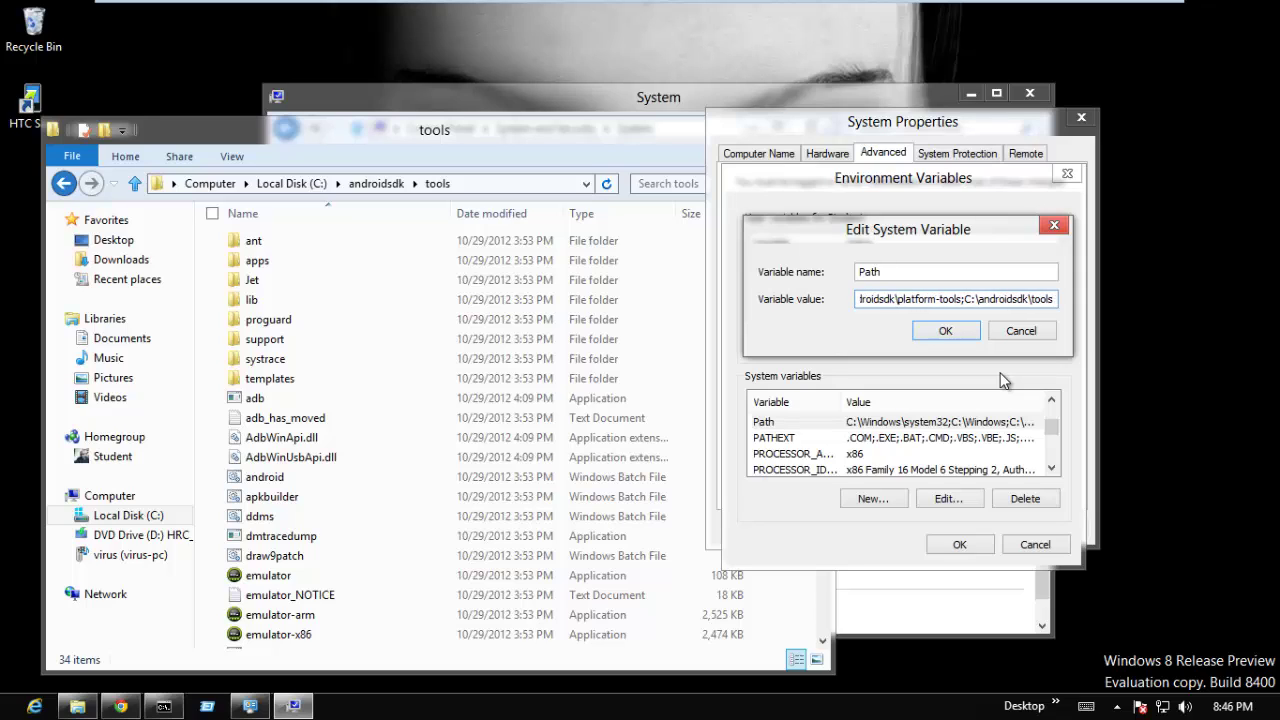
key("Left")
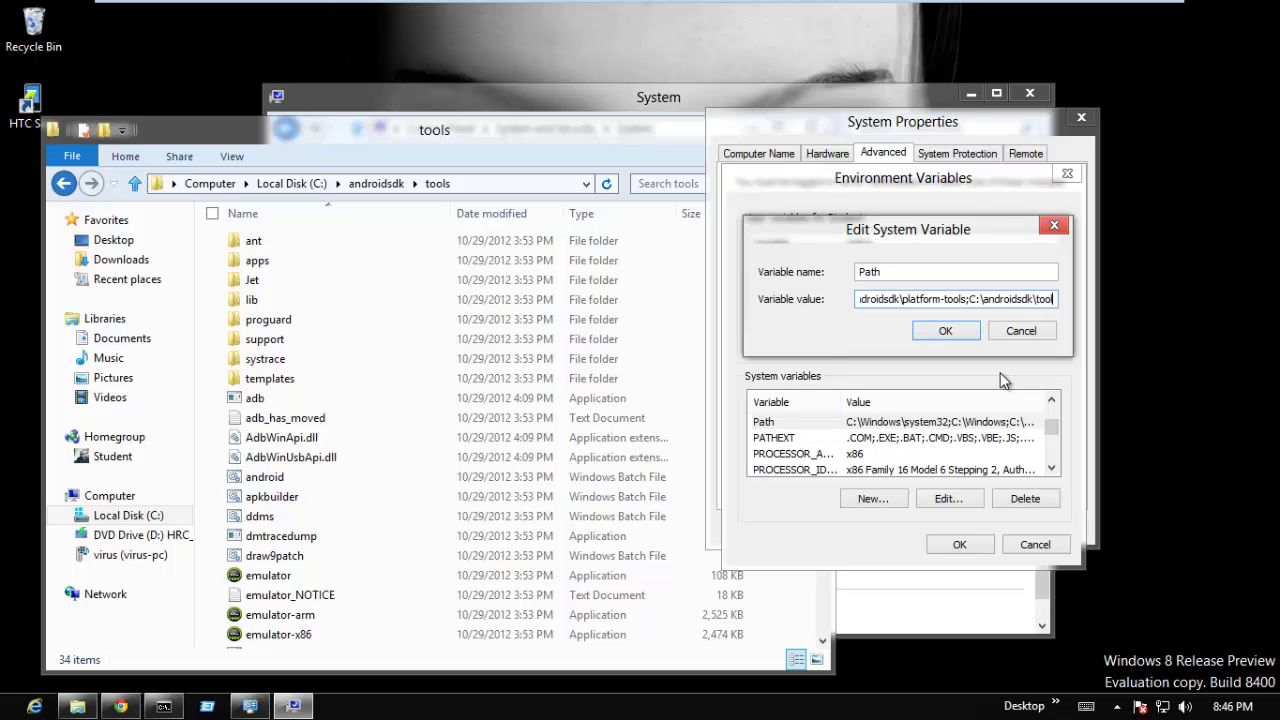
key("Right")
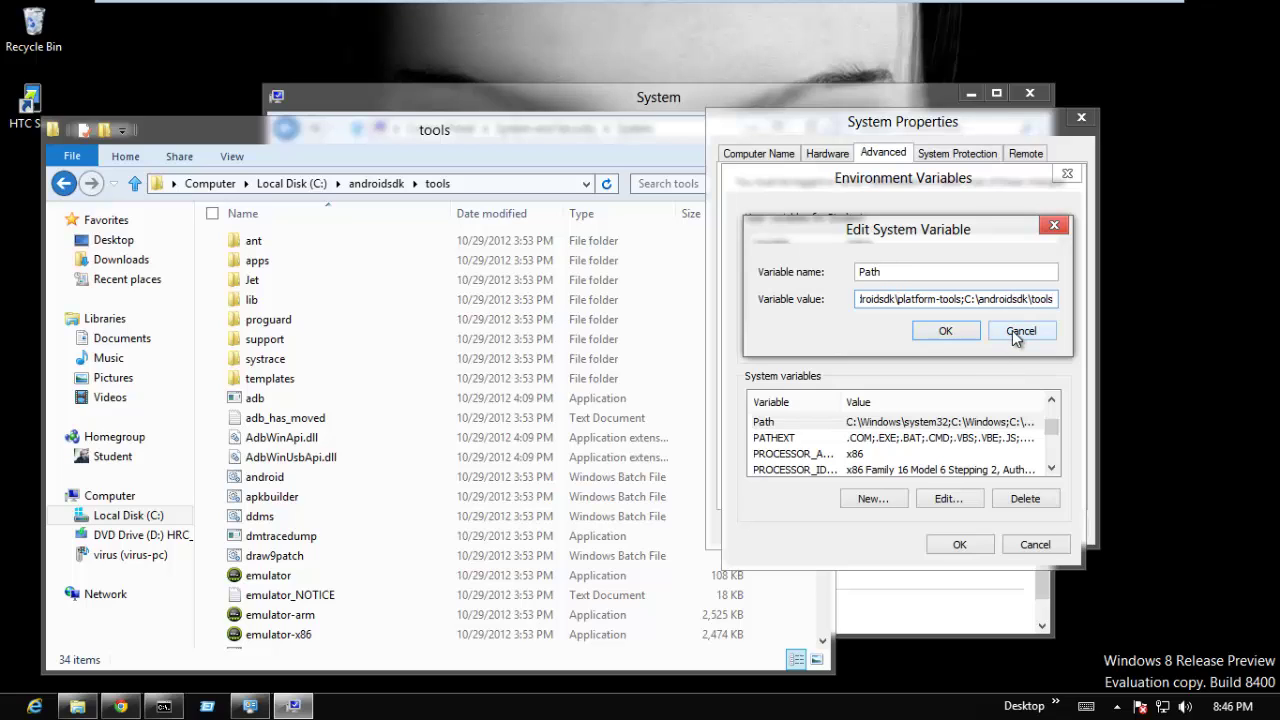
left_click(1015, 336)
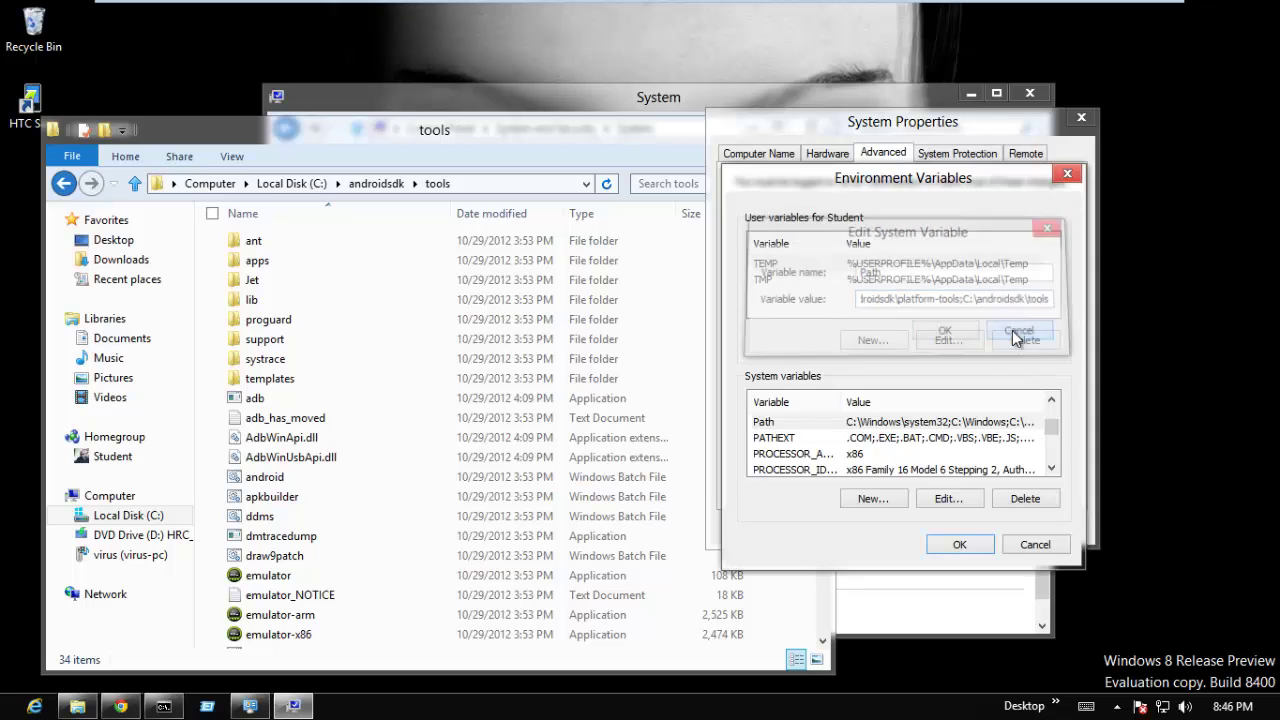
left_click(1036, 544)
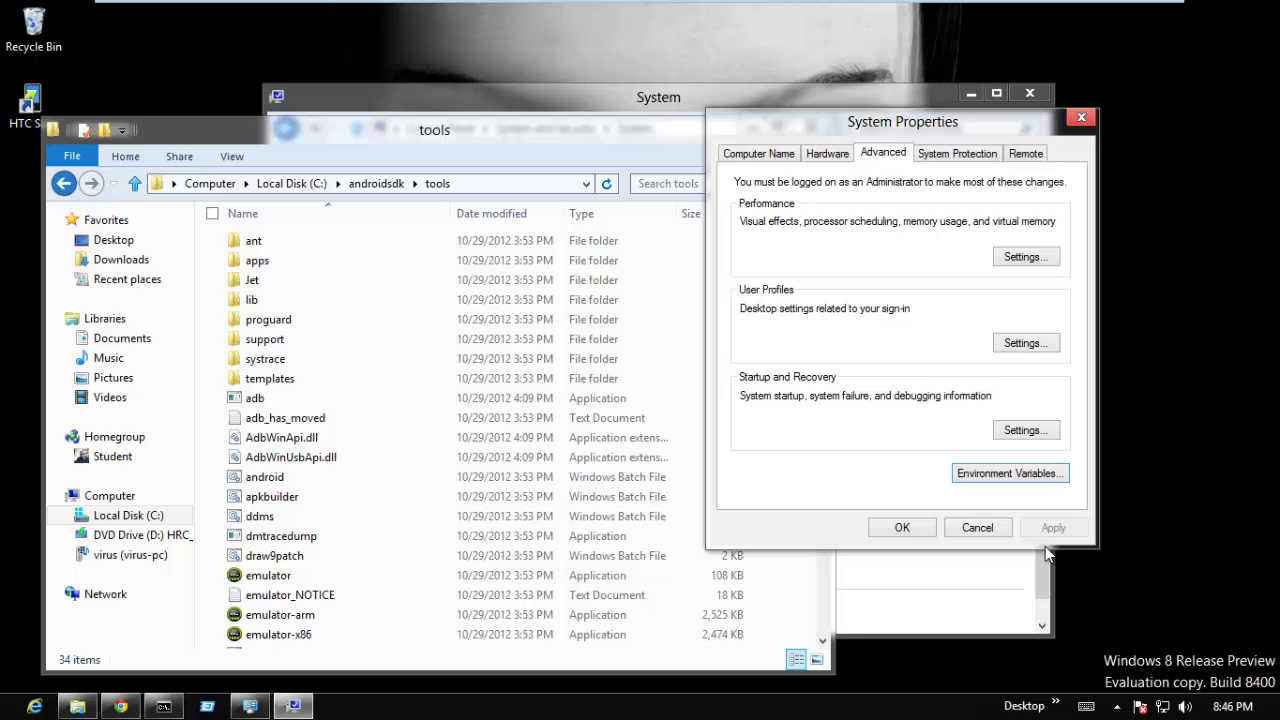
Close the System Properties dialog and the tools folder window, and end the old Command Prompt session with exit.
left_click(931, 530)
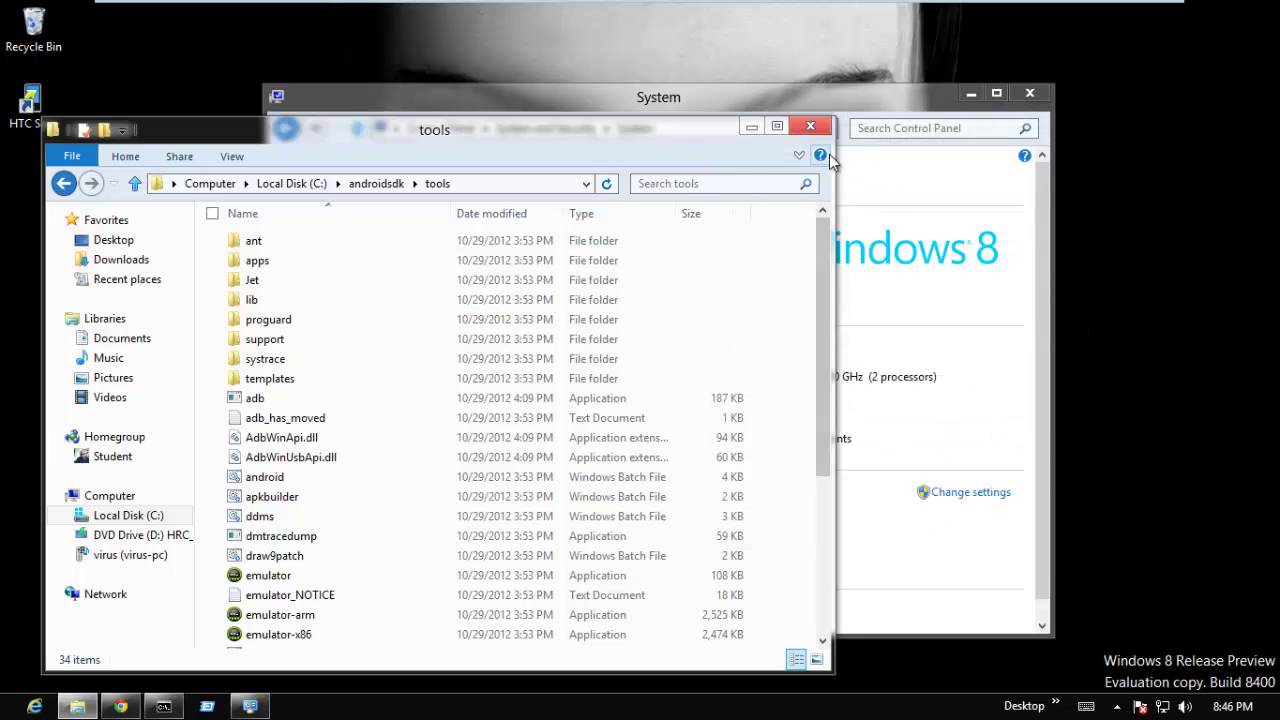
left_click(811, 127)
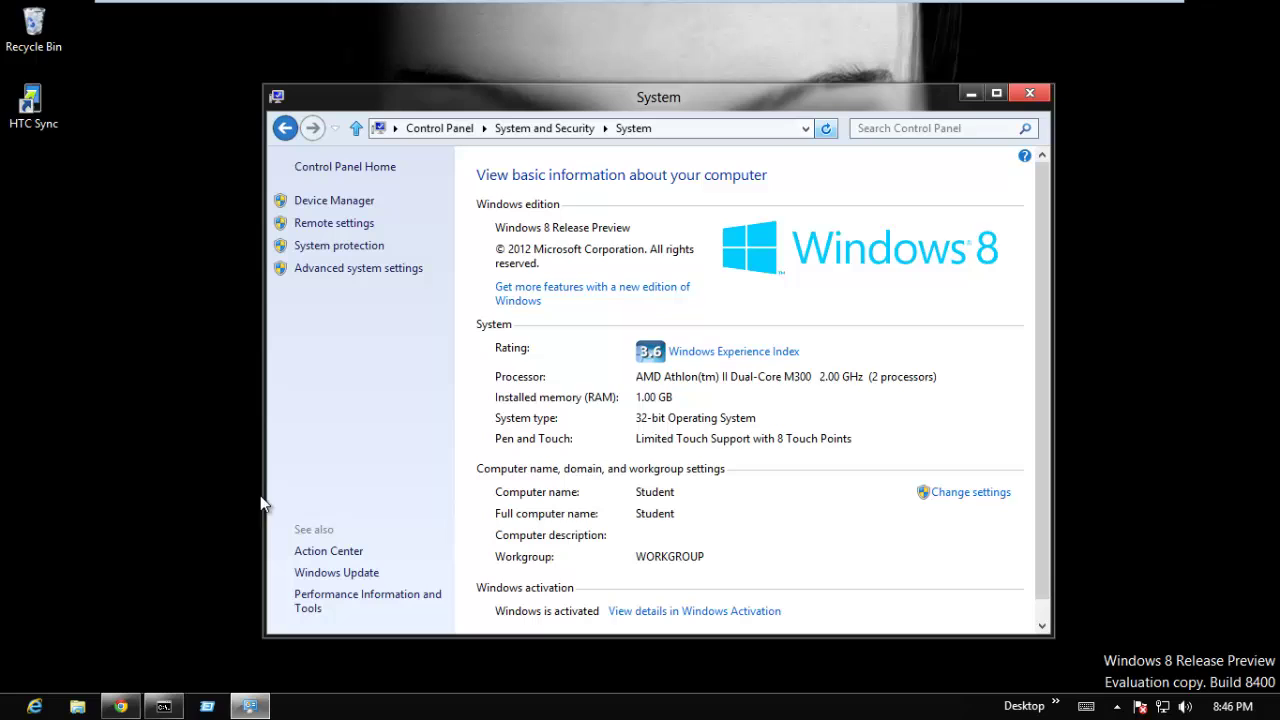
left_click(163, 704)
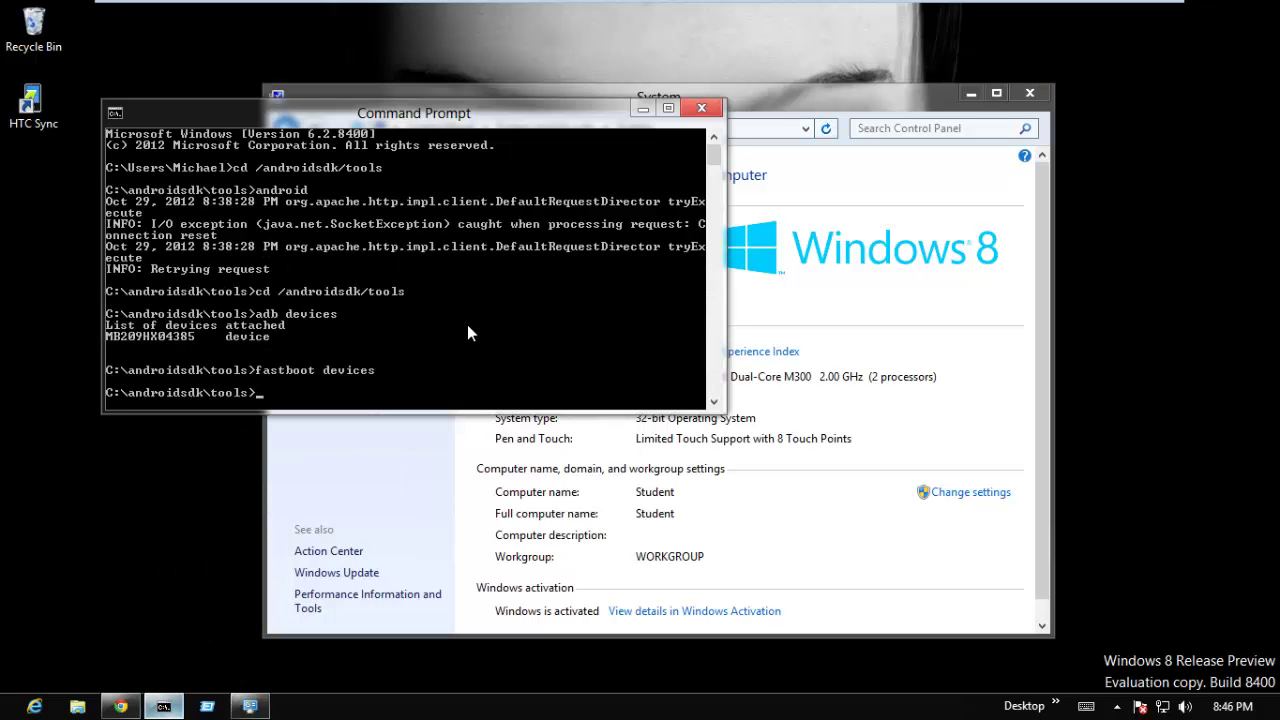
type("exit")
type("t")
key("Return")
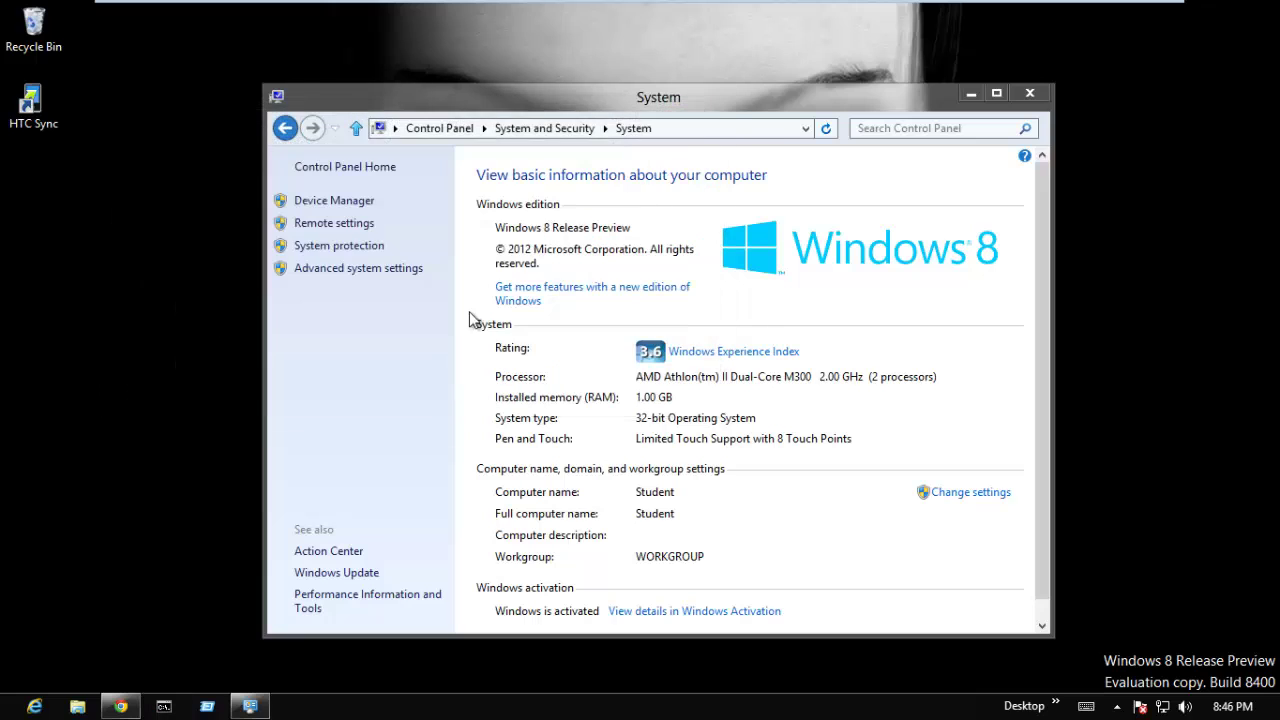
Start a new Command Prompt and run adb devices and fastboot devices from the default user folder.
left_click(164, 706)
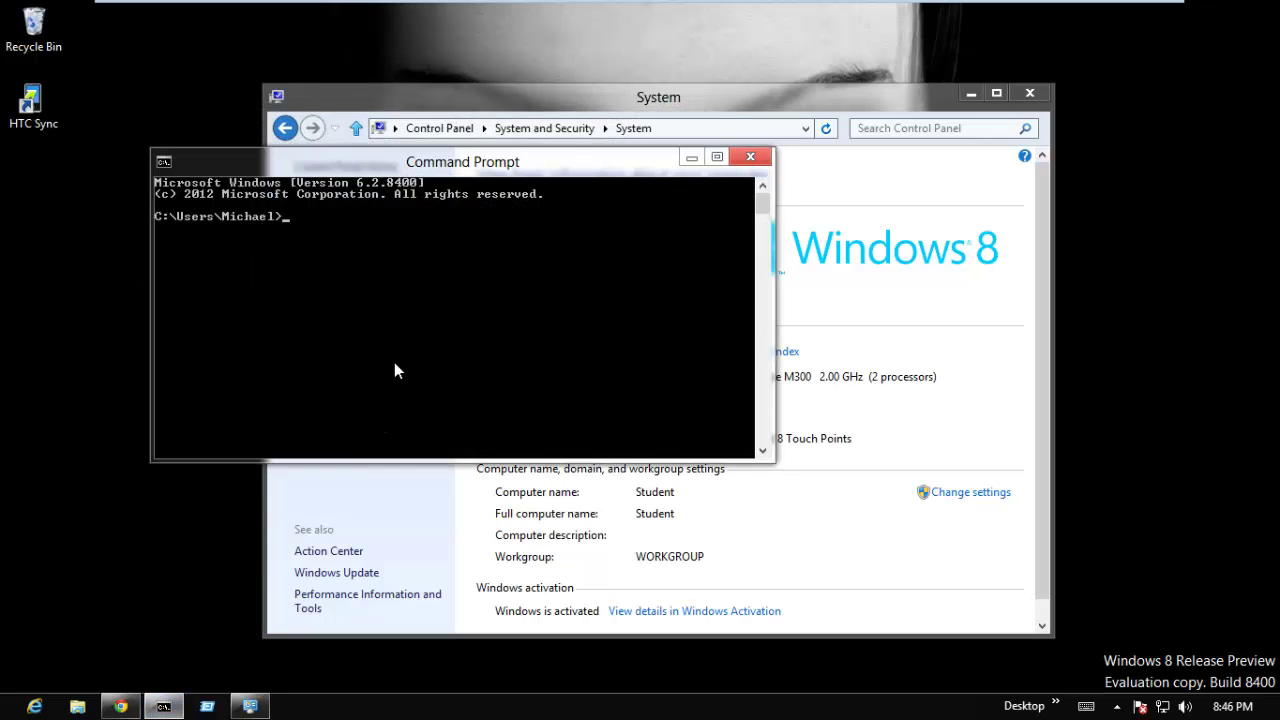
type("adb devices")
key("Return")
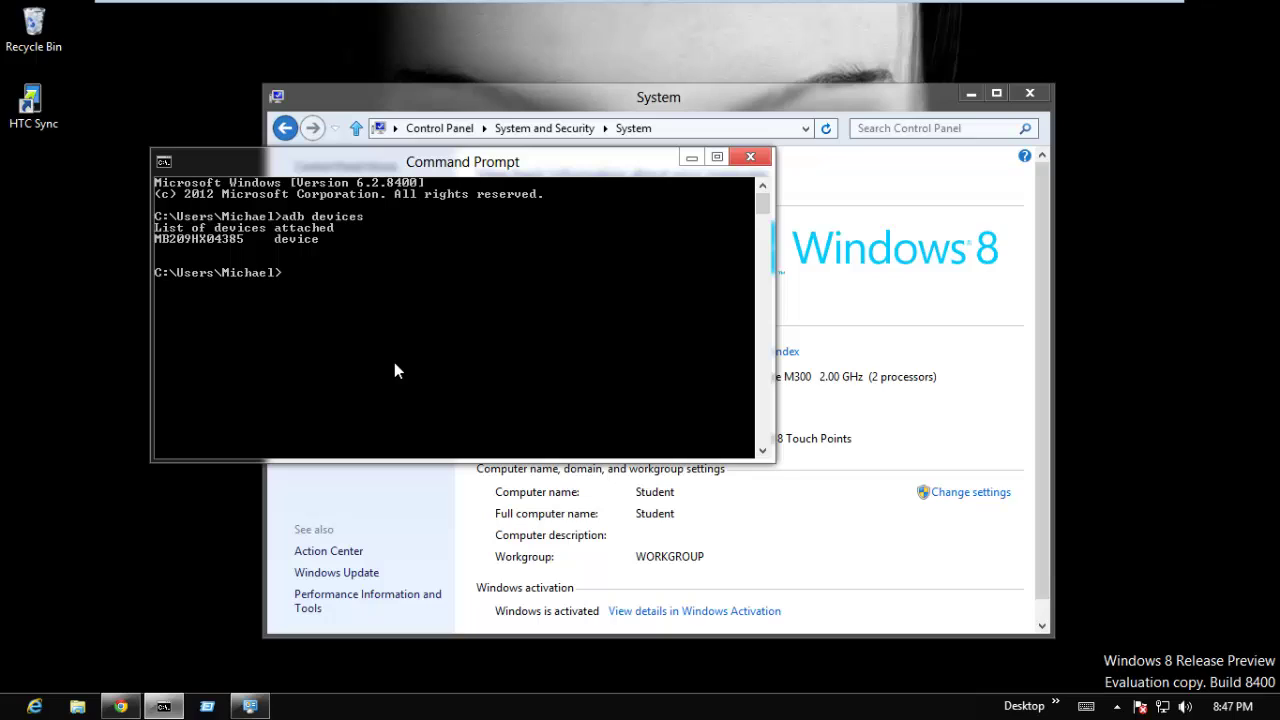
type("fastboot devices")
key("Return")
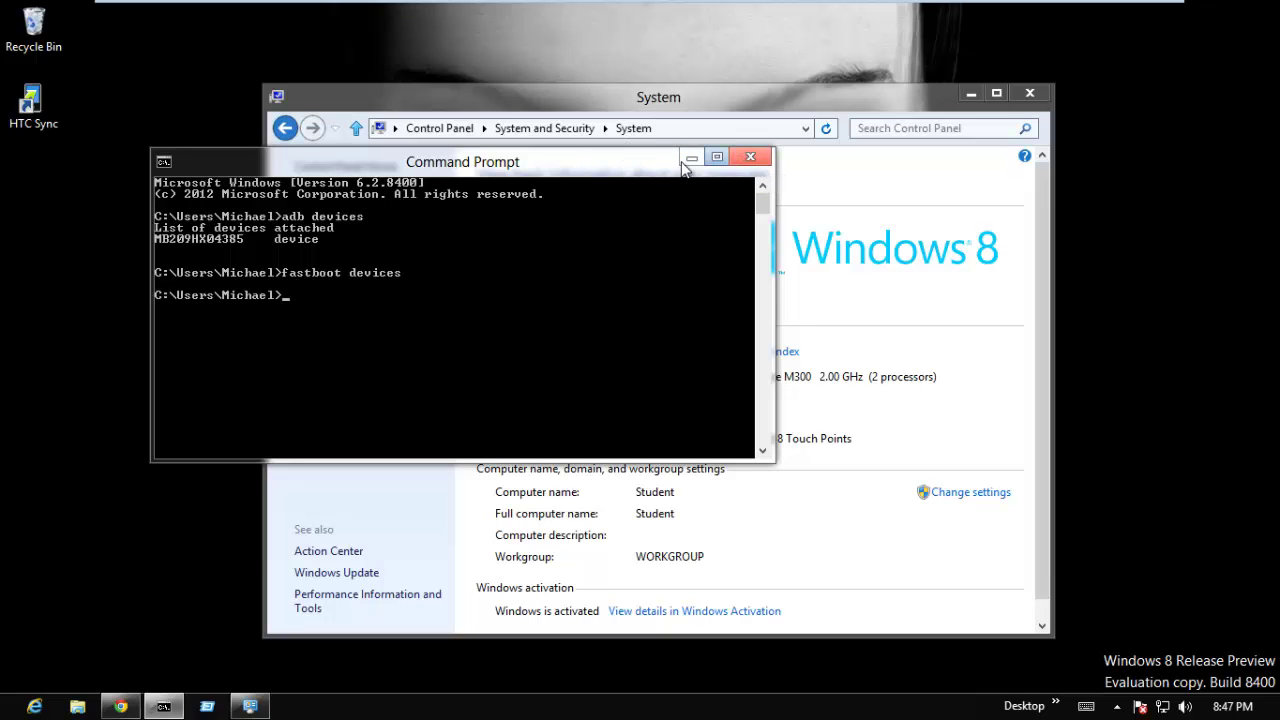
Close the Command Prompt and System windows and take the virtual machine out of full-screen mode.
left_click(751, 160)
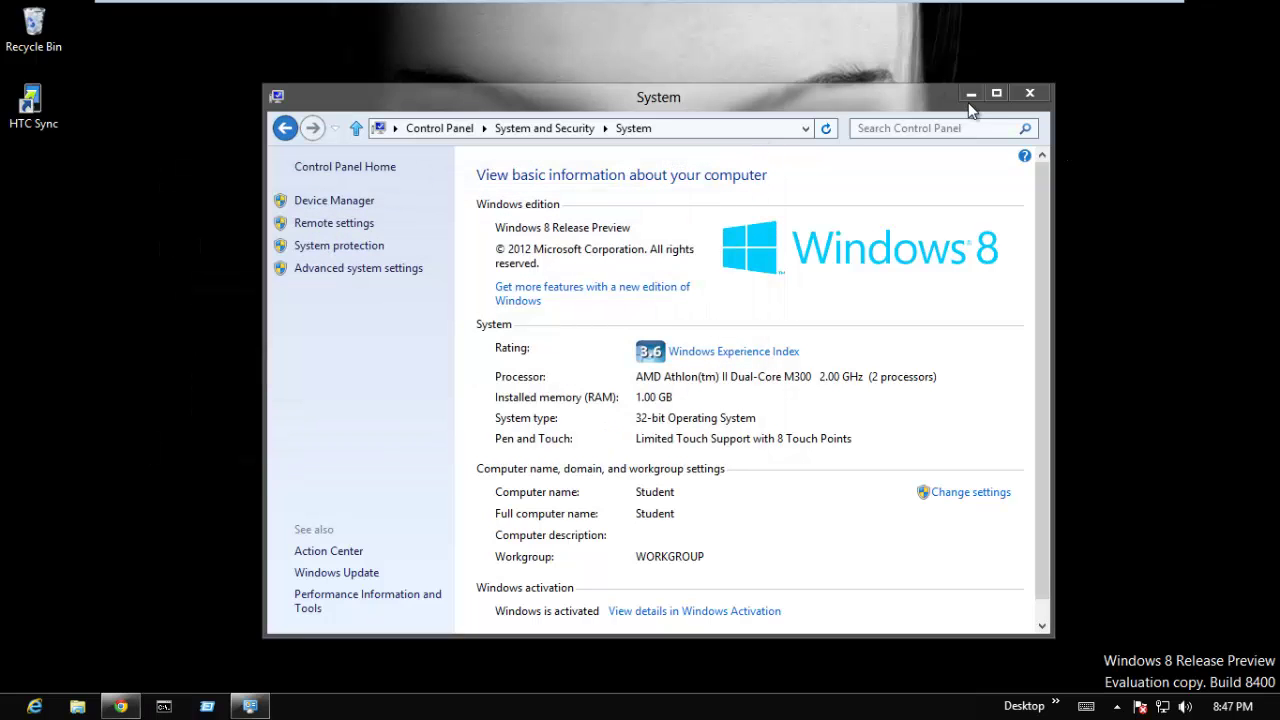
left_click(1029, 94)
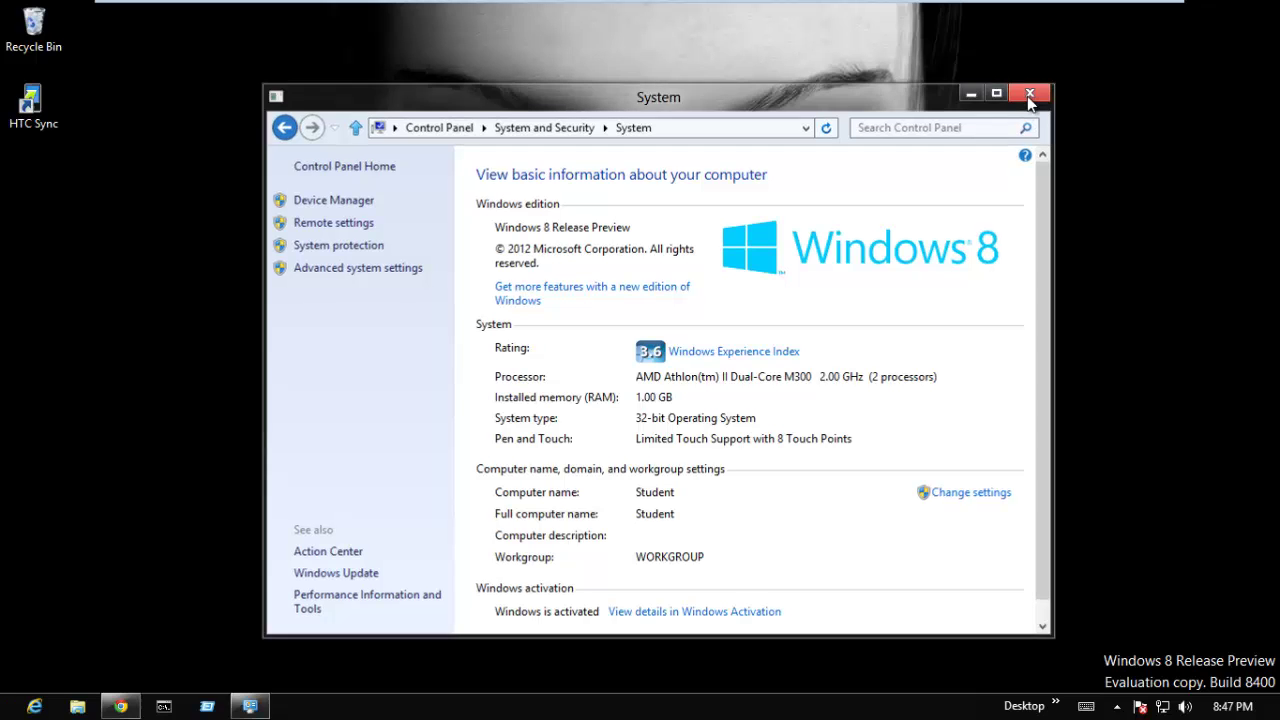
key("ctrl+alt+Return")
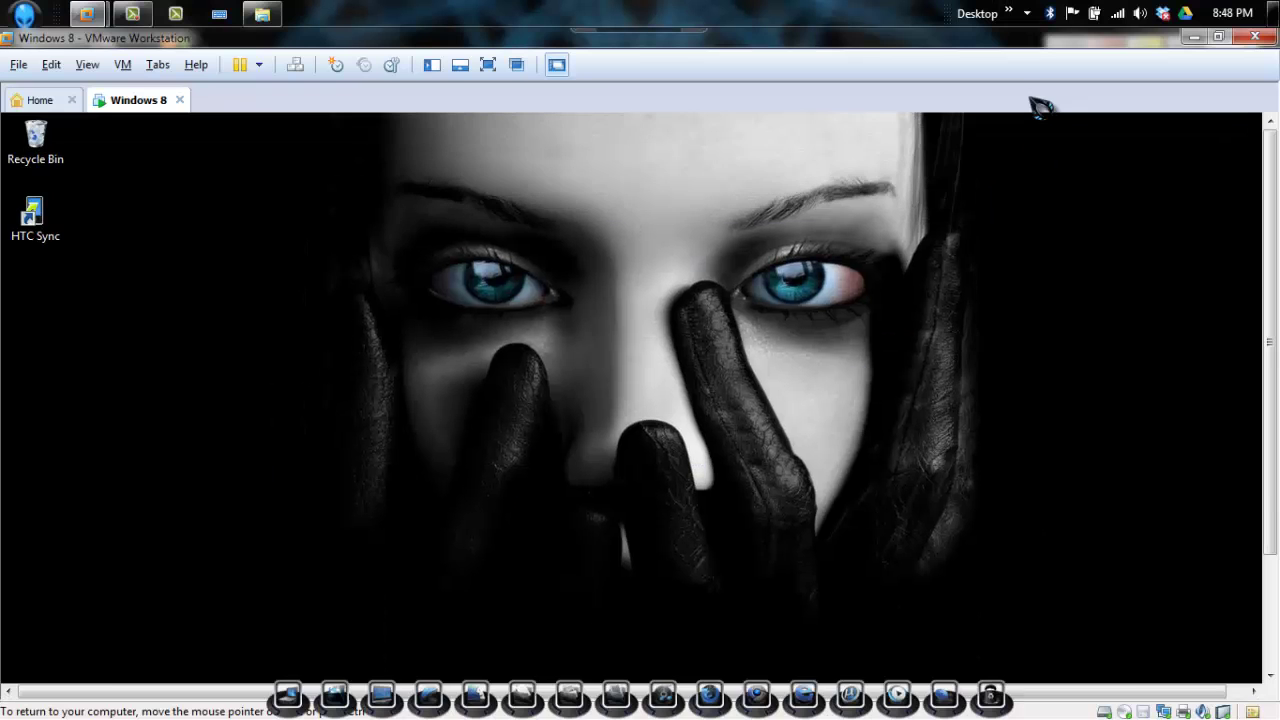